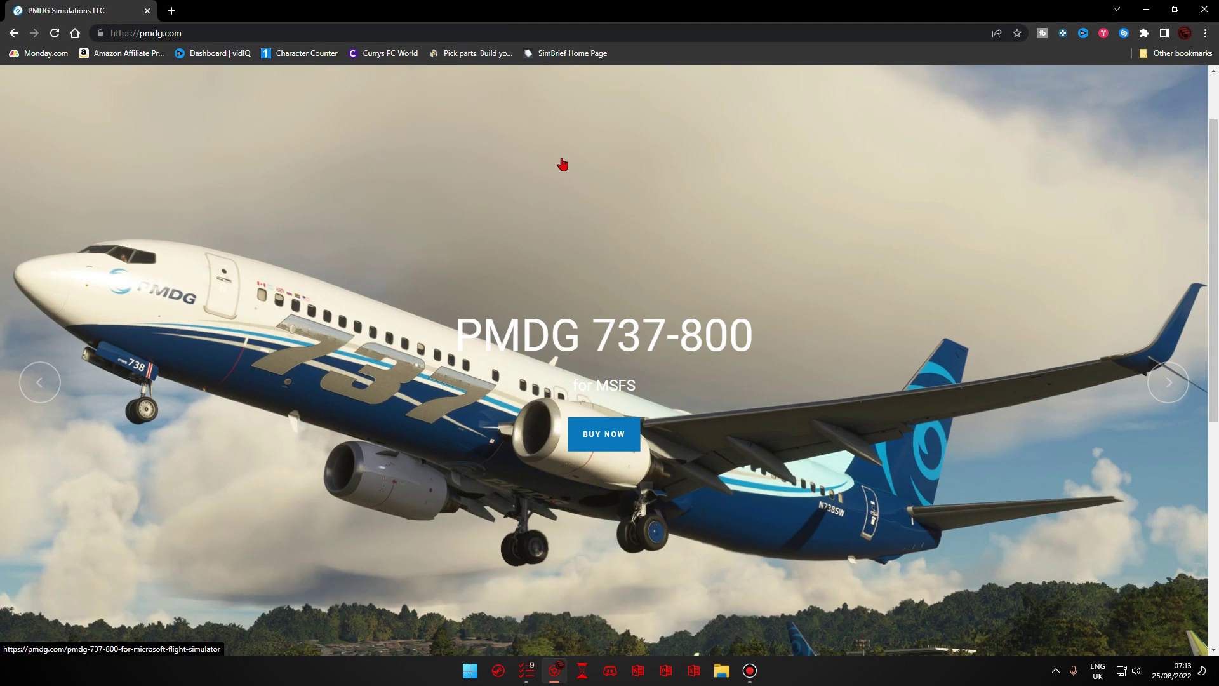
- Open the MSFS product category in the PMDG shop
scroll(619, 287, up, 3)
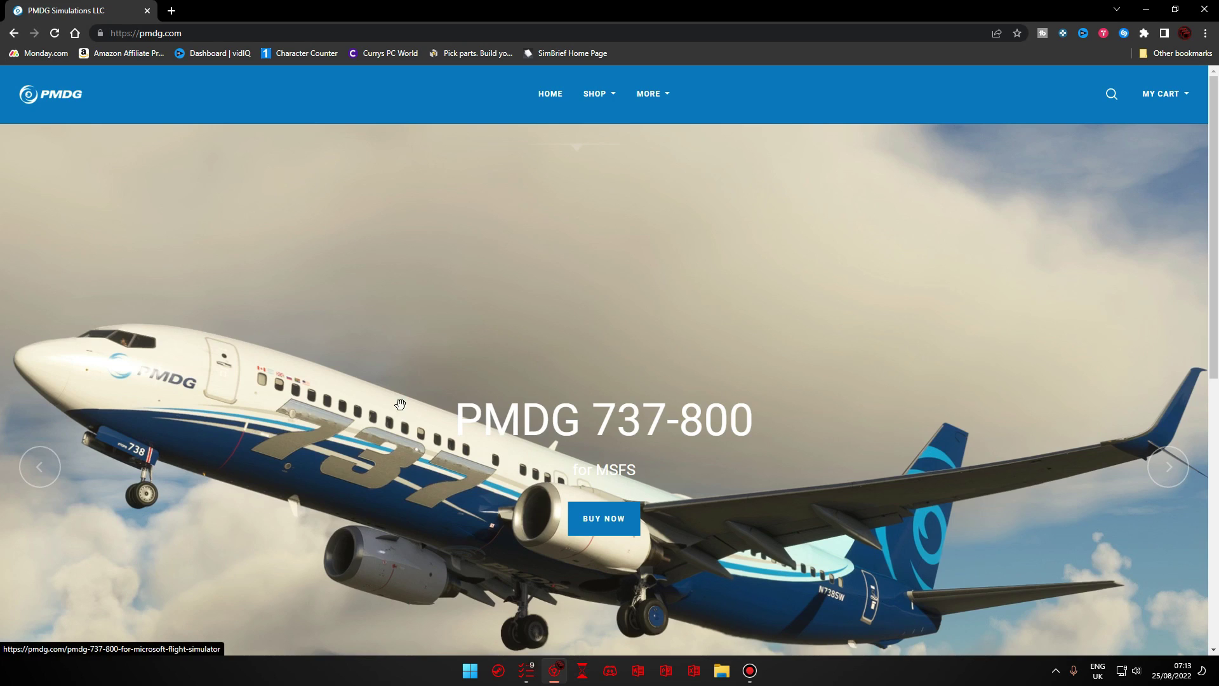
click(1168, 468)
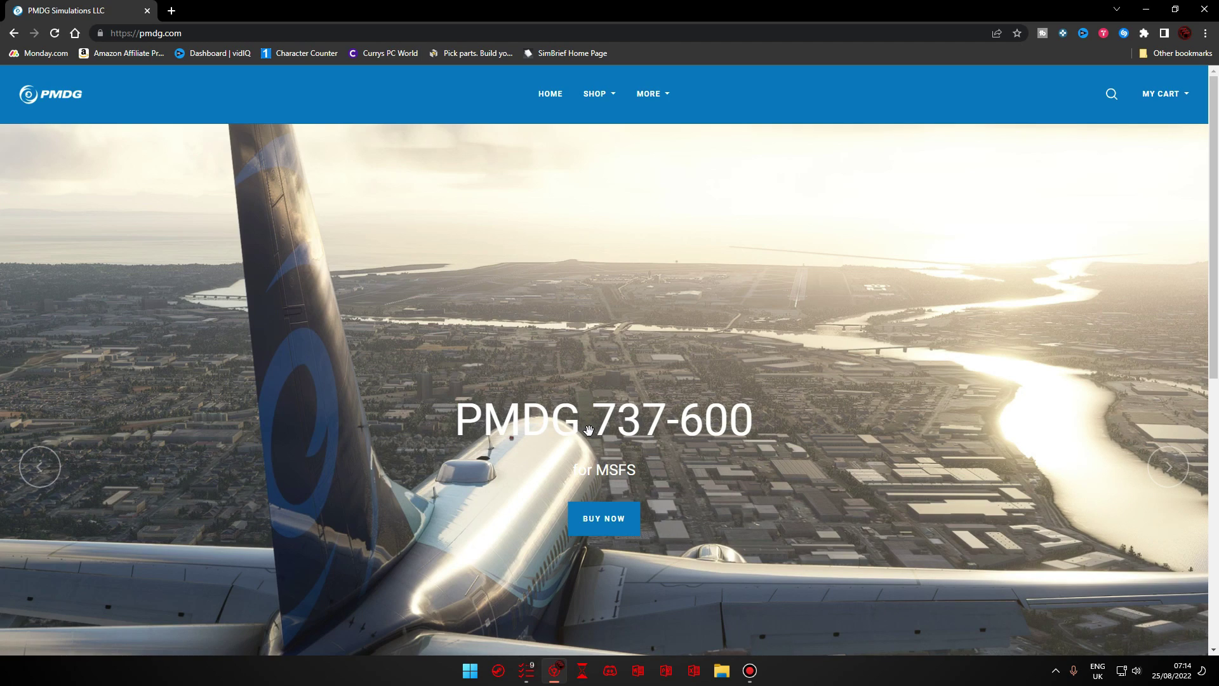
click(604, 99)
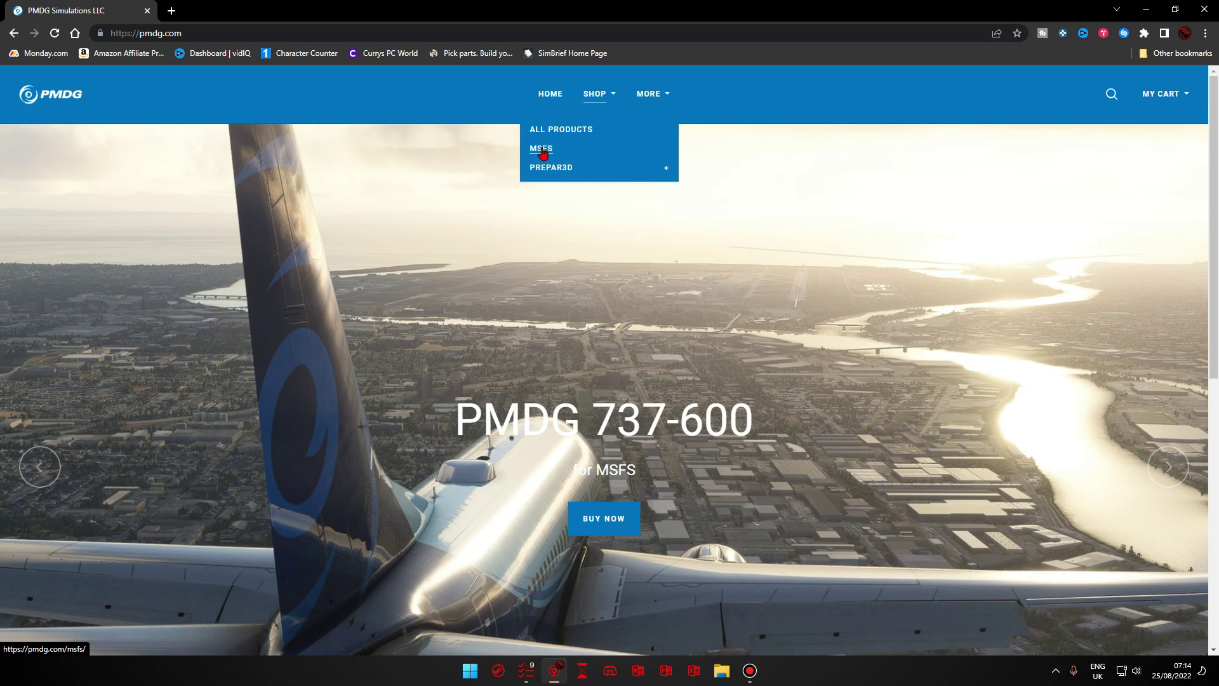
click(545, 150)
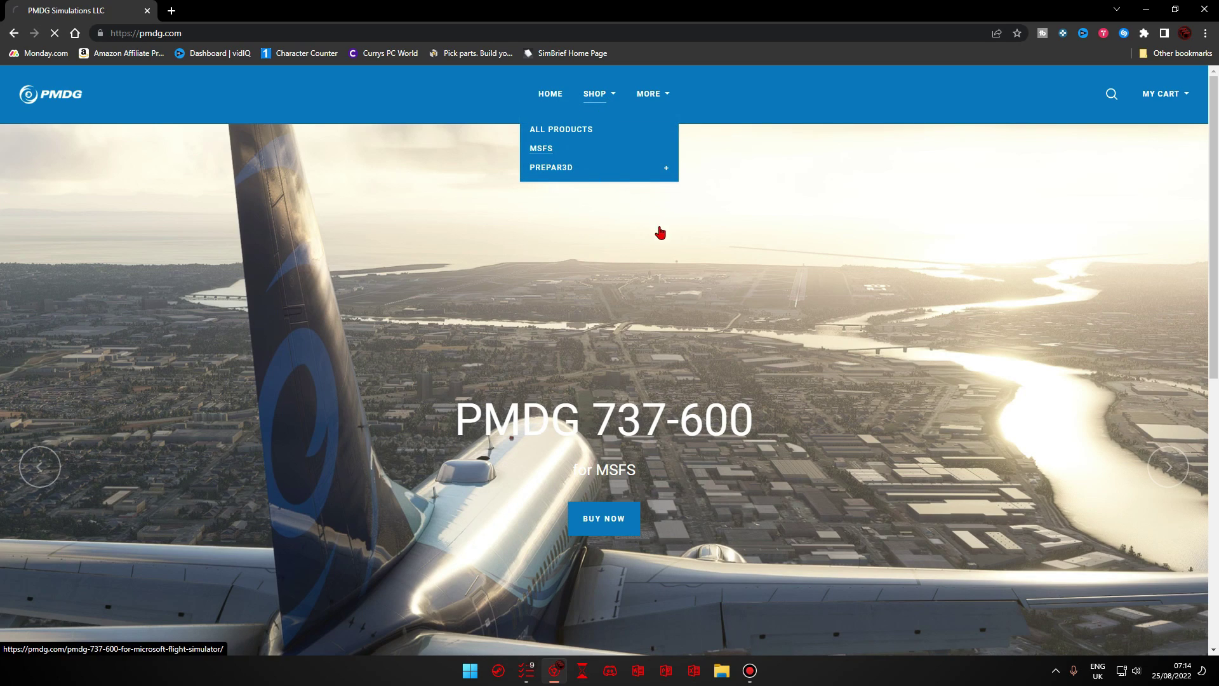
scroll(596, 305, down, 2)
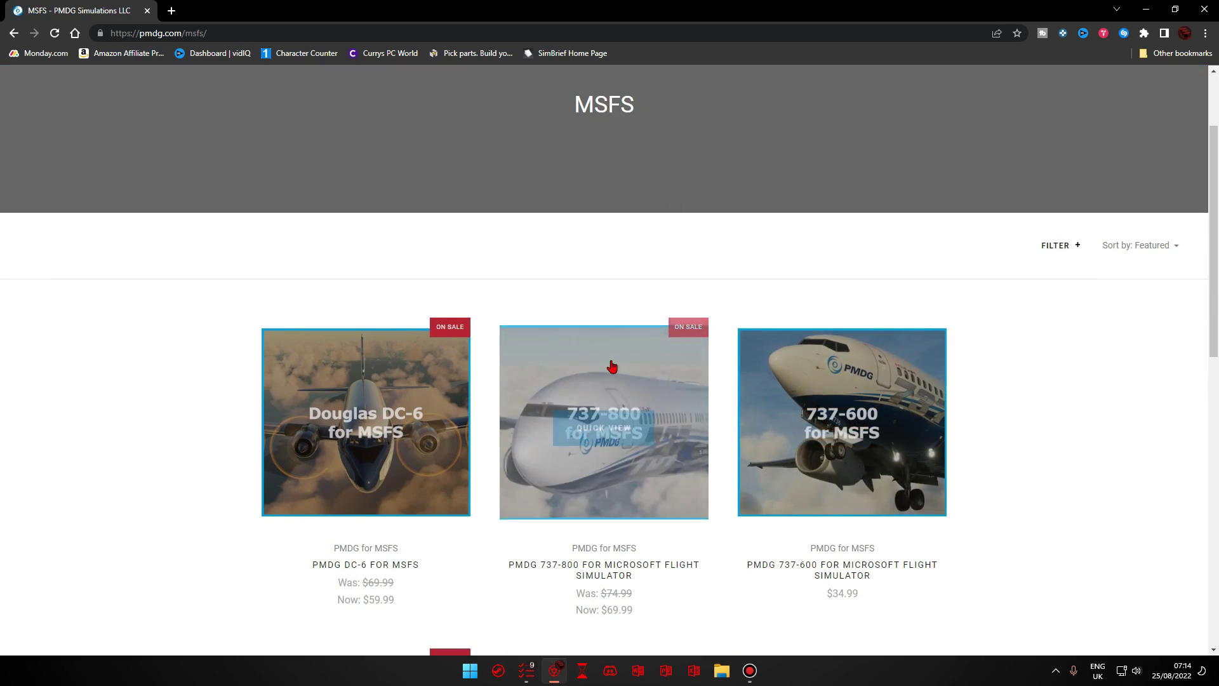
- Review the quick-view features, important notes and system requirements of the PMDG 737-800 for Microsoft Flight Simulator
click(593, 428)
scroll(771, 423, down, 15)
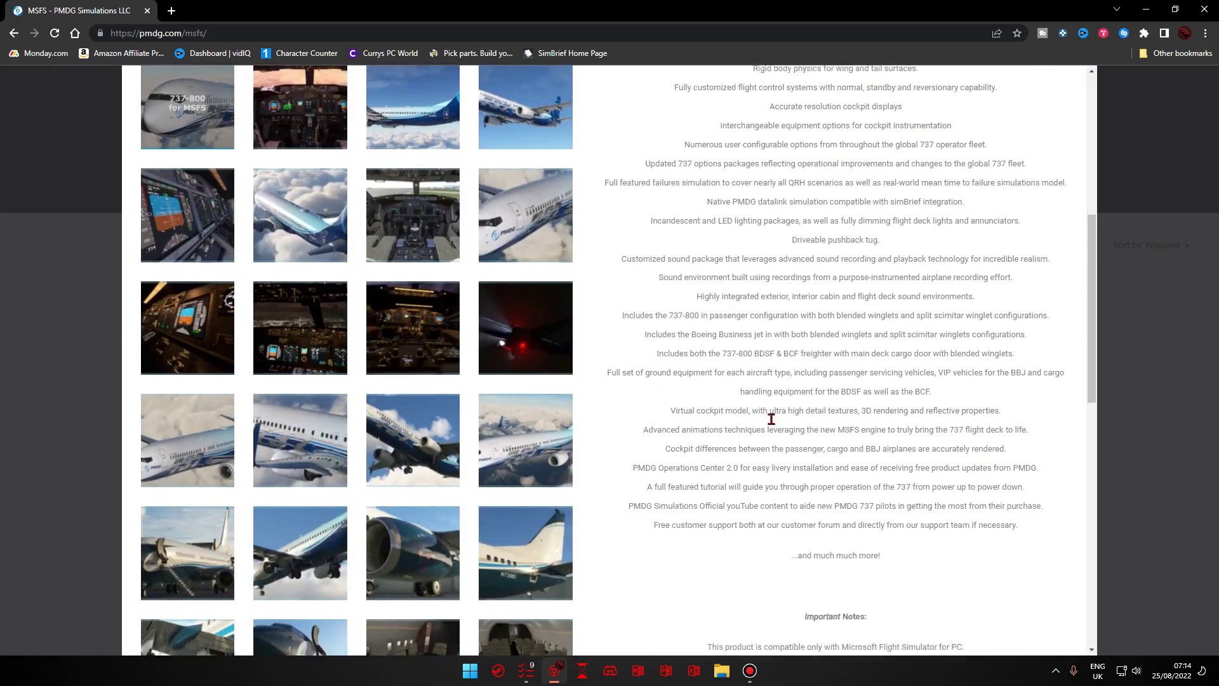
scroll(772, 423, down, 1)
scroll(1032, 229, up, 15)
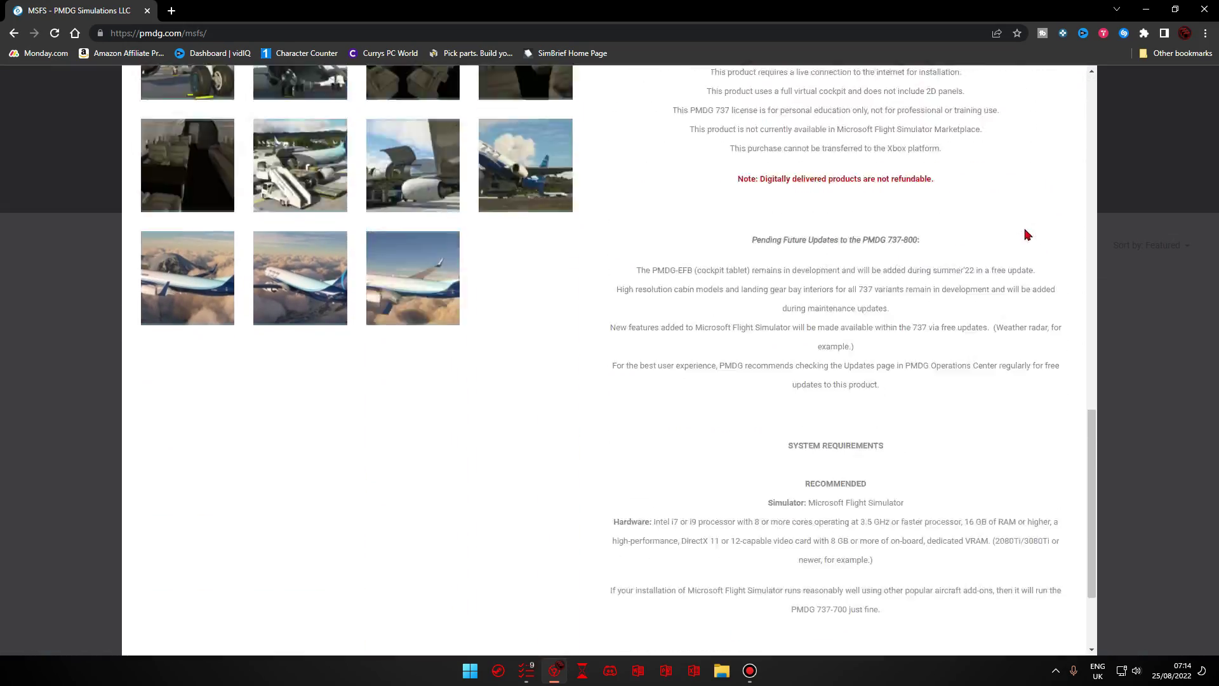
click(1146, 267)
- Add the PMDG 737-800 for Microsoft Flight Simulator to the cart and proceed to checkout
click(563, 495)
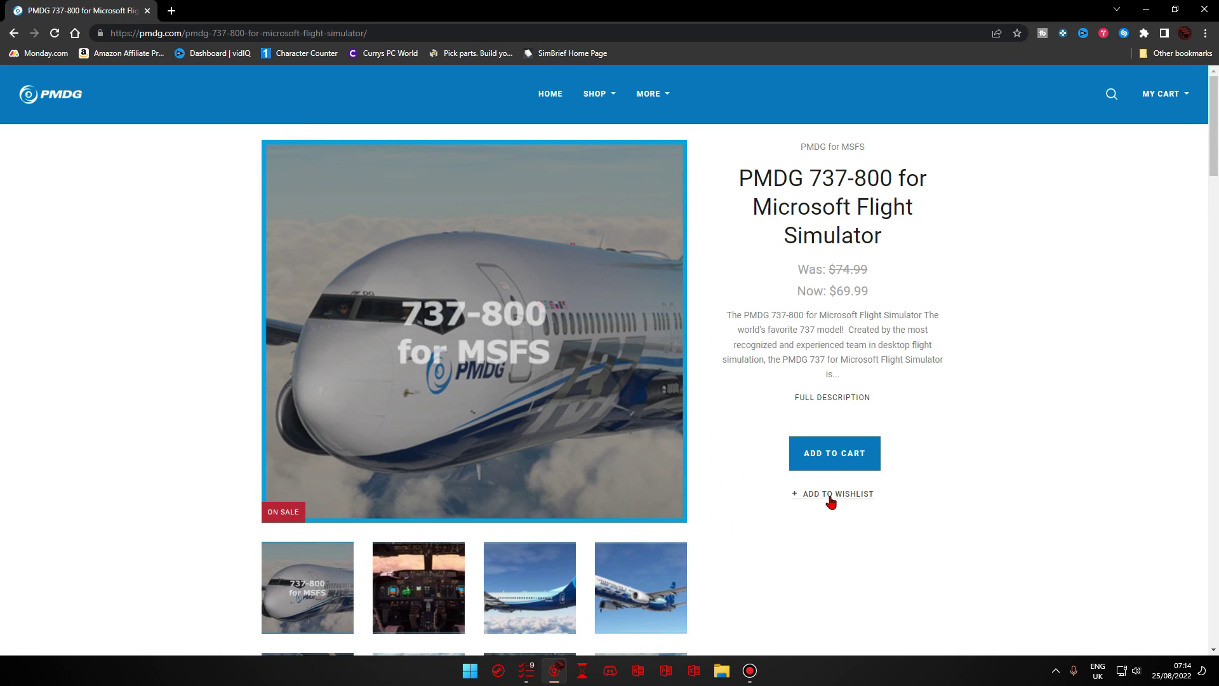
click(841, 463)
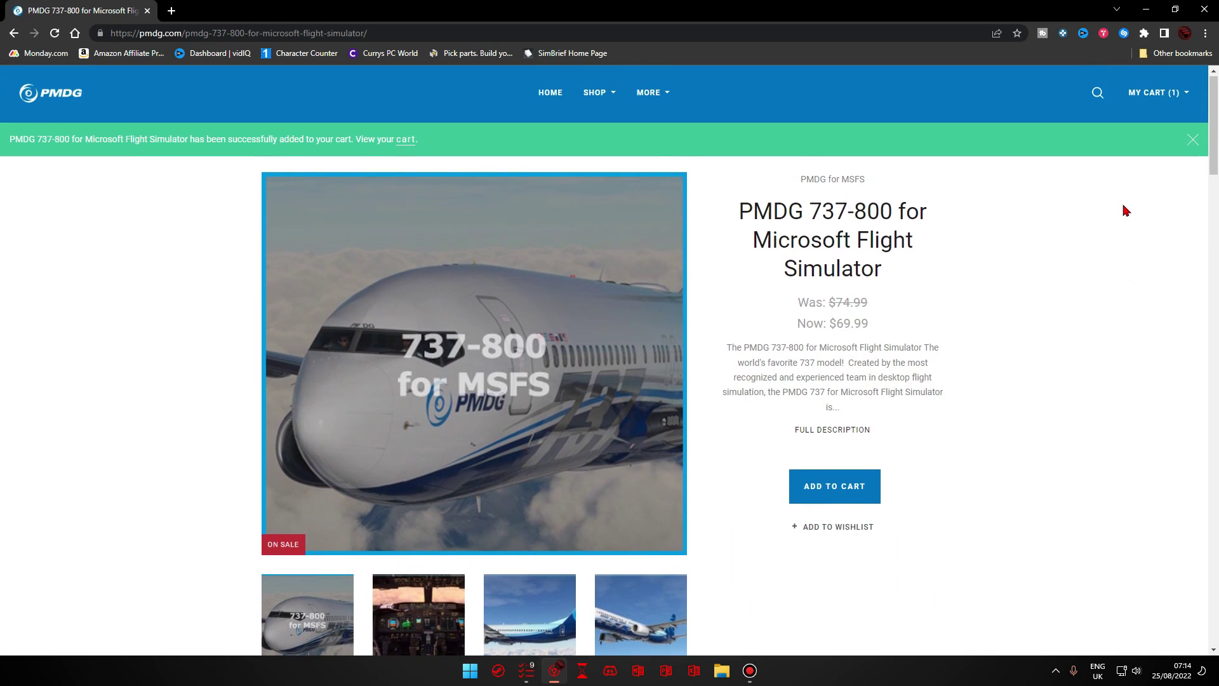
mouse_move(1152, 93)
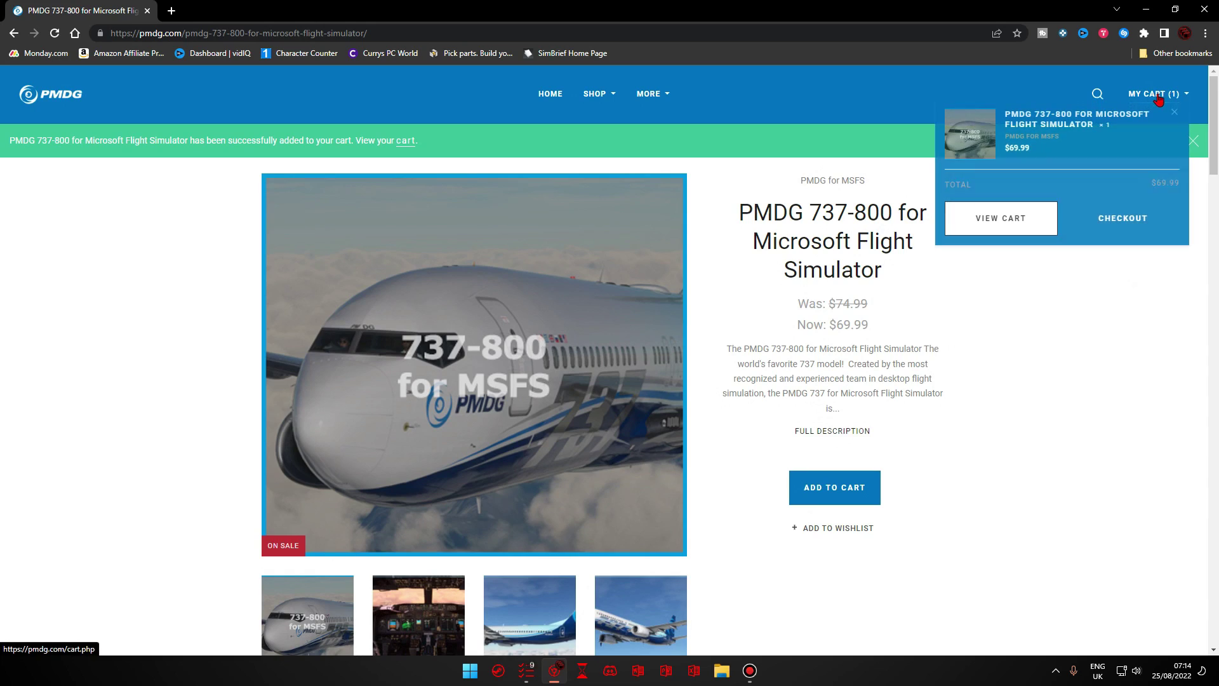
click(1016, 223)
click(1137, 226)
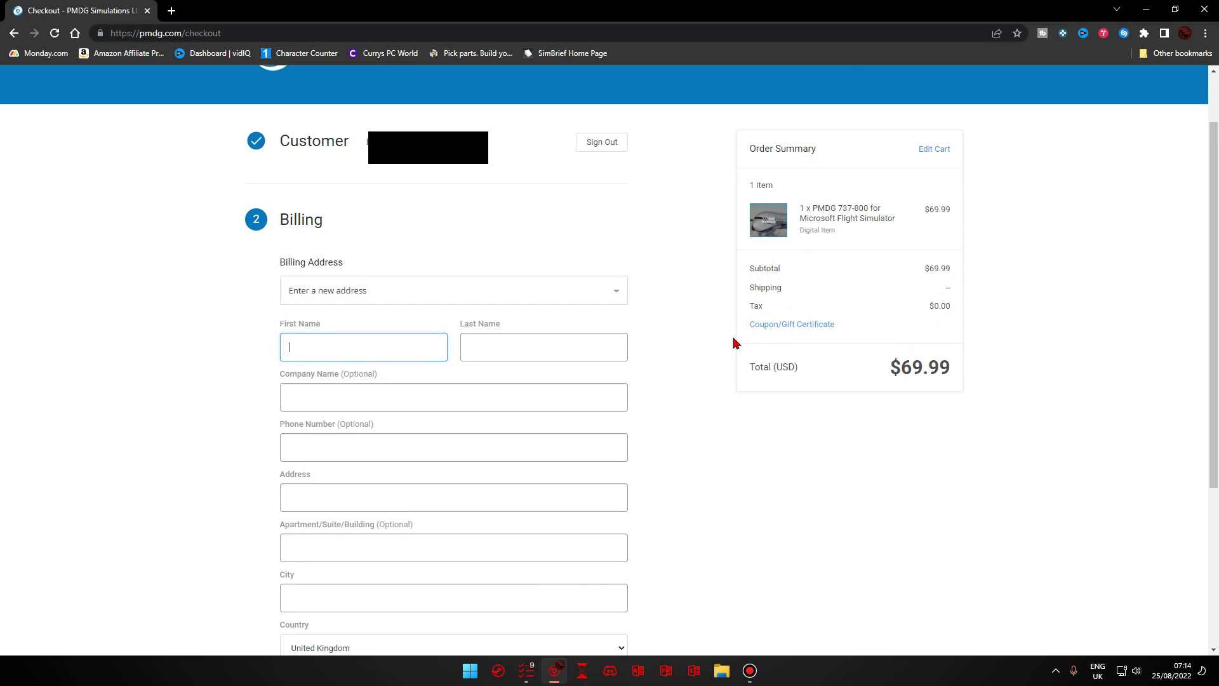
- Go through the billing form's saved address choice and its name, company, phone, address and city fields
scroll(444, 311, down, 3)
scroll(292, 278, up, 1)
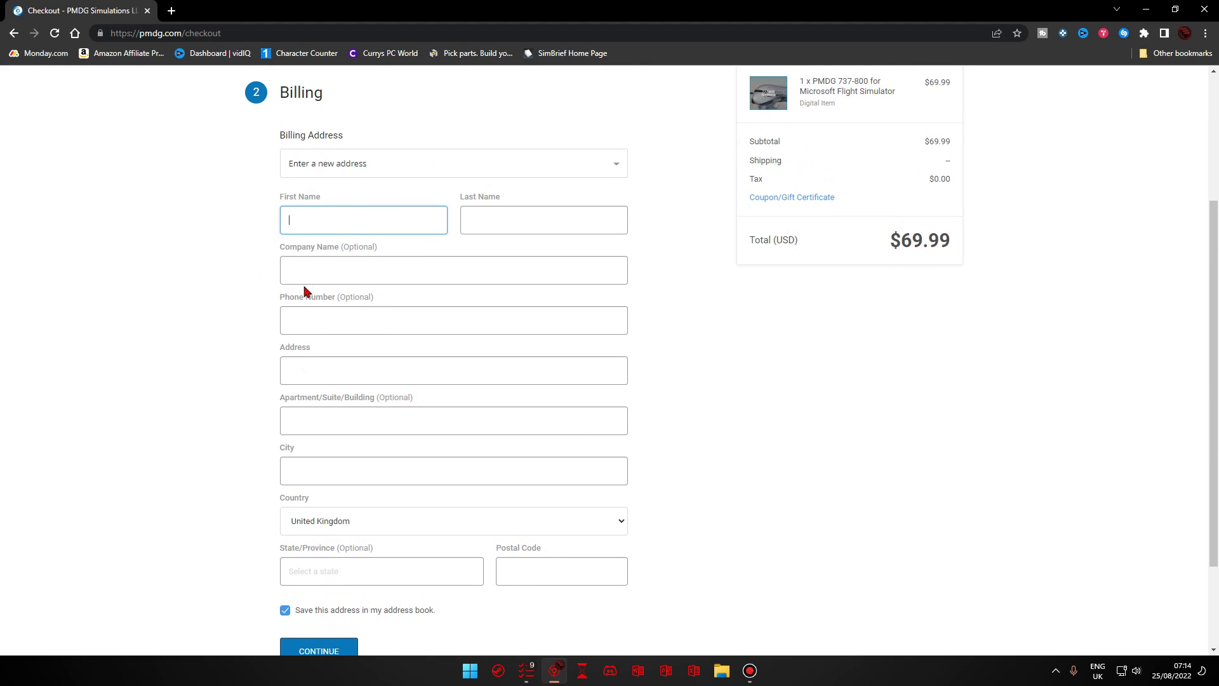
click(394, 171)
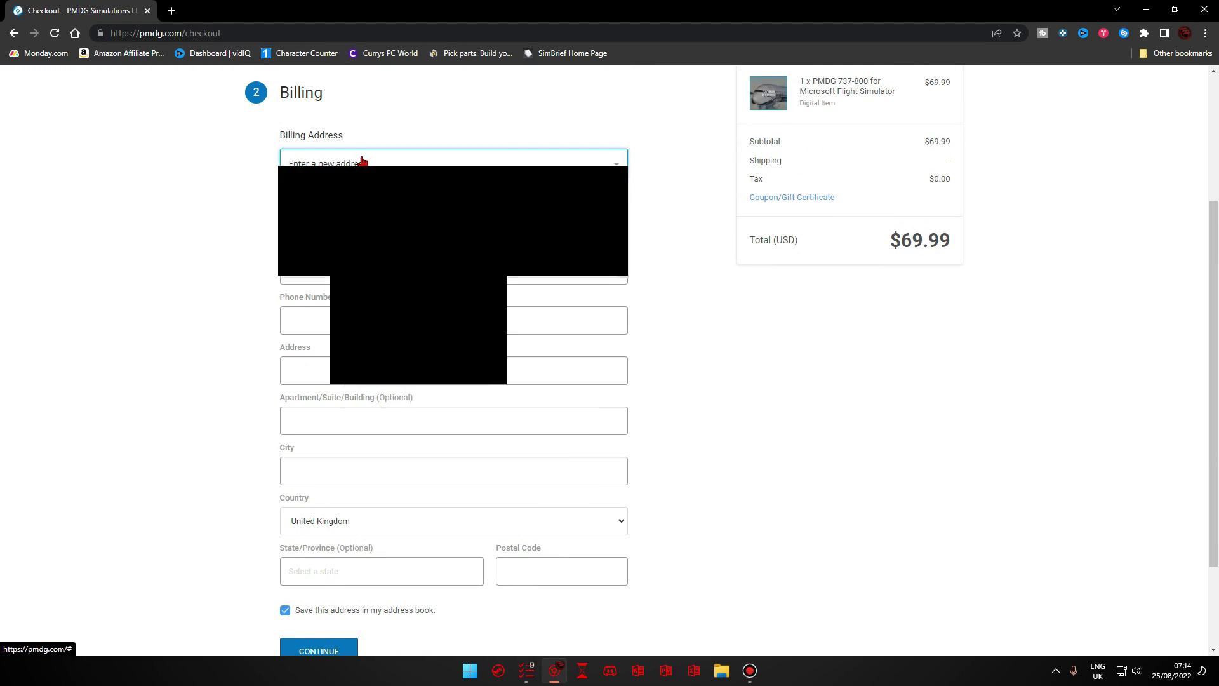
click(757, 294)
click(518, 223)
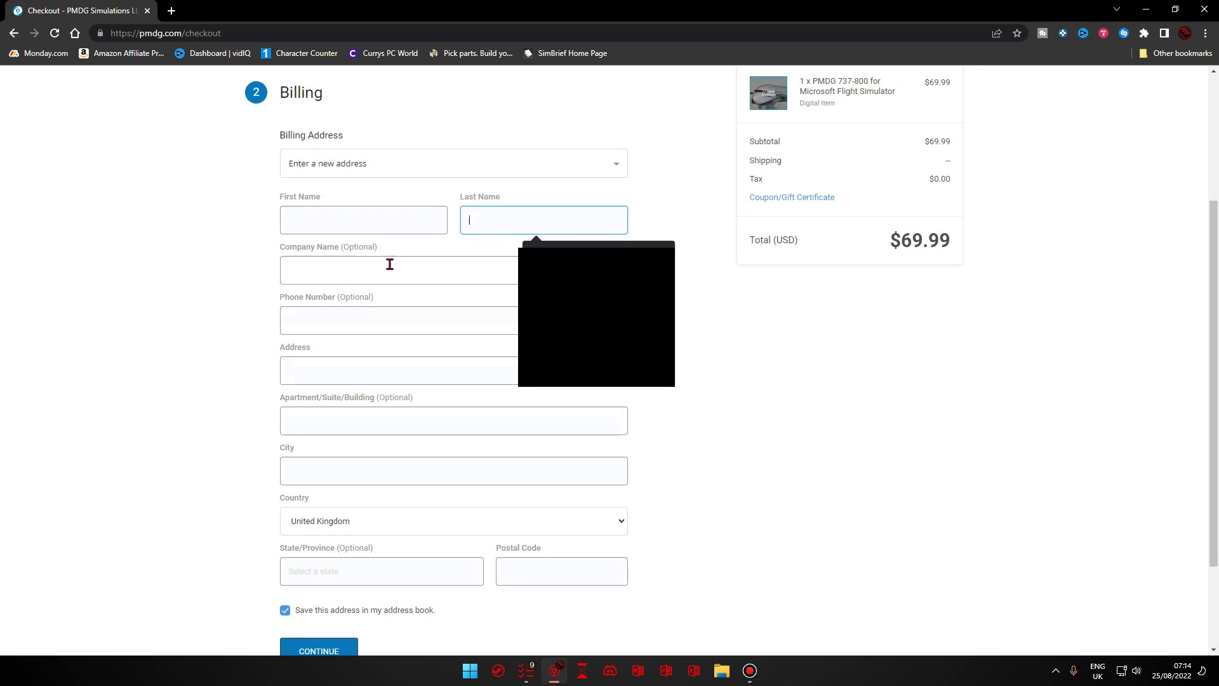
click(366, 271)
click(319, 325)
click(297, 380)
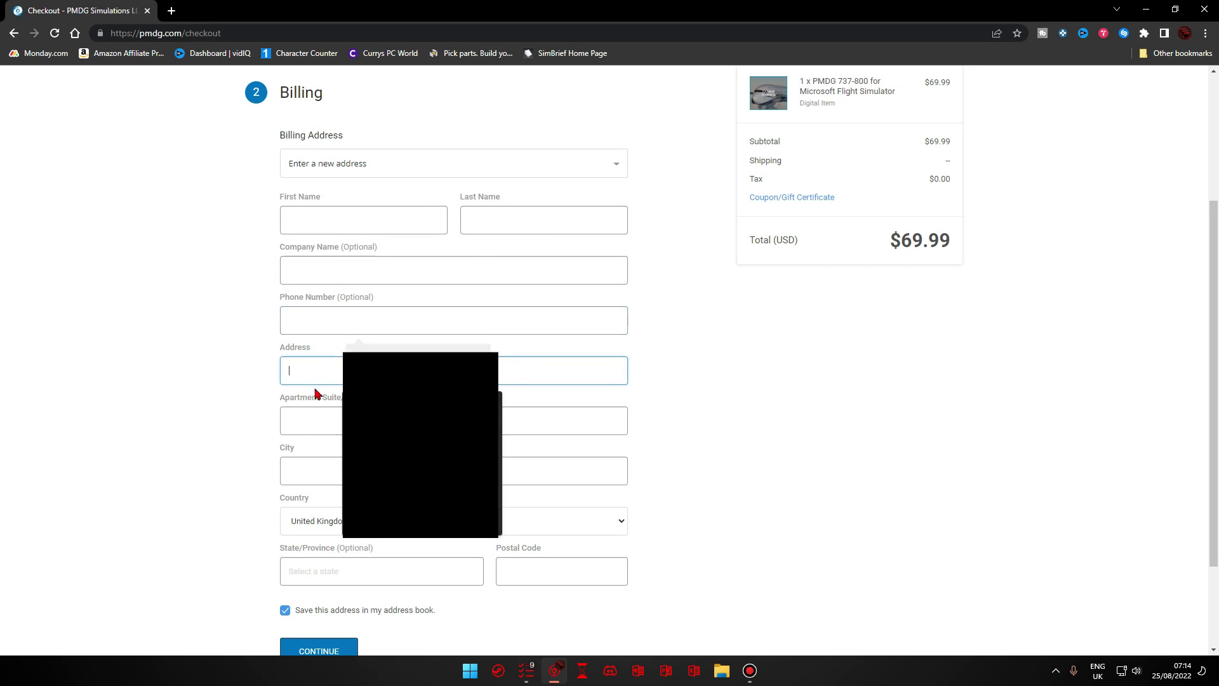
click(302, 422)
click(305, 475)
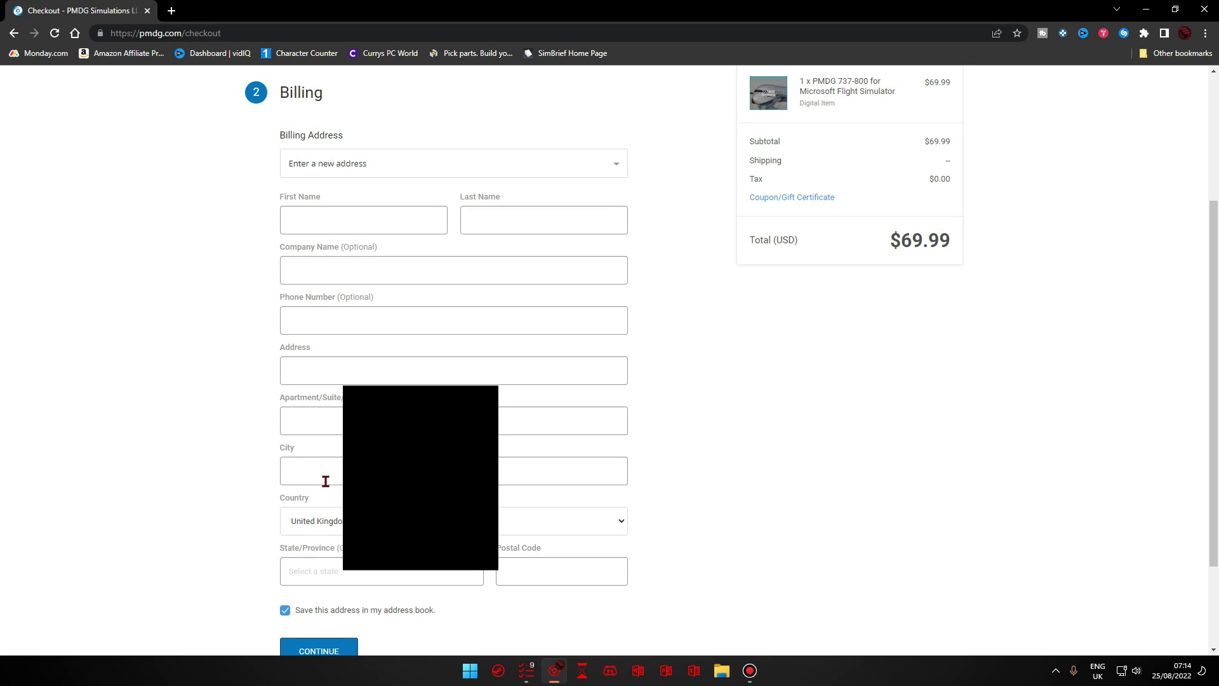
click(322, 480)
- Complete the billing section with the customer's name and address and continue to payment
scroll(385, 574, down, 2)
scroll(386, 574, up, 5)
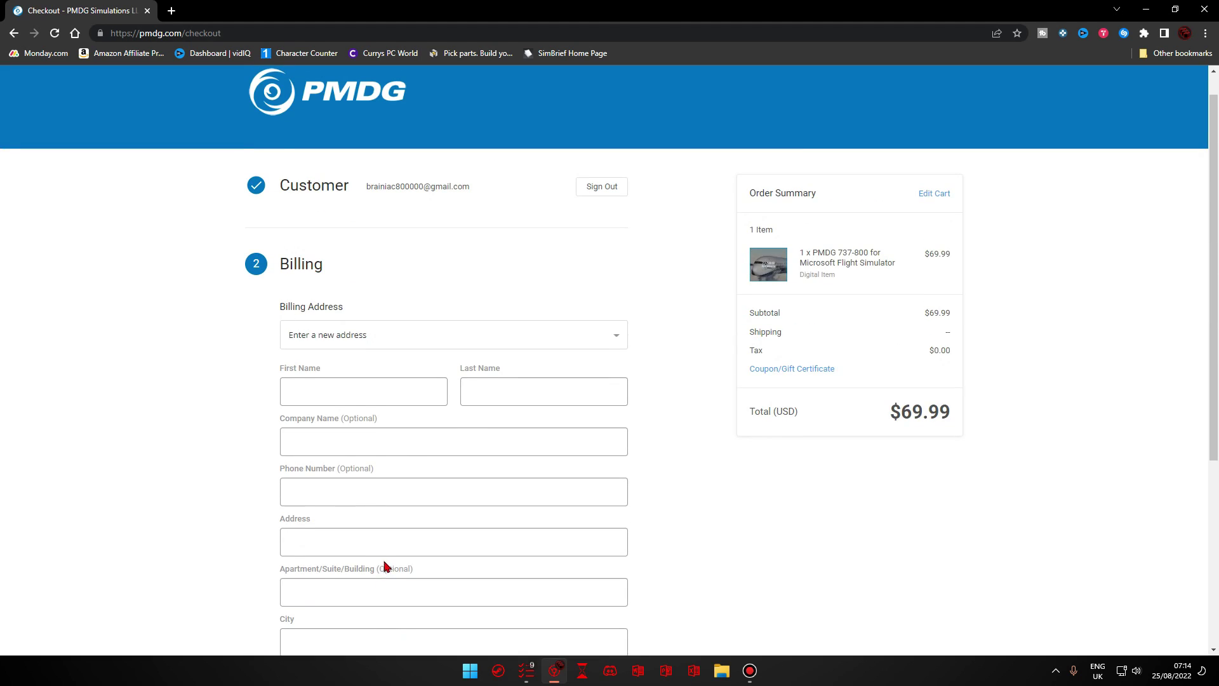
scroll(383, 444, down, 4)
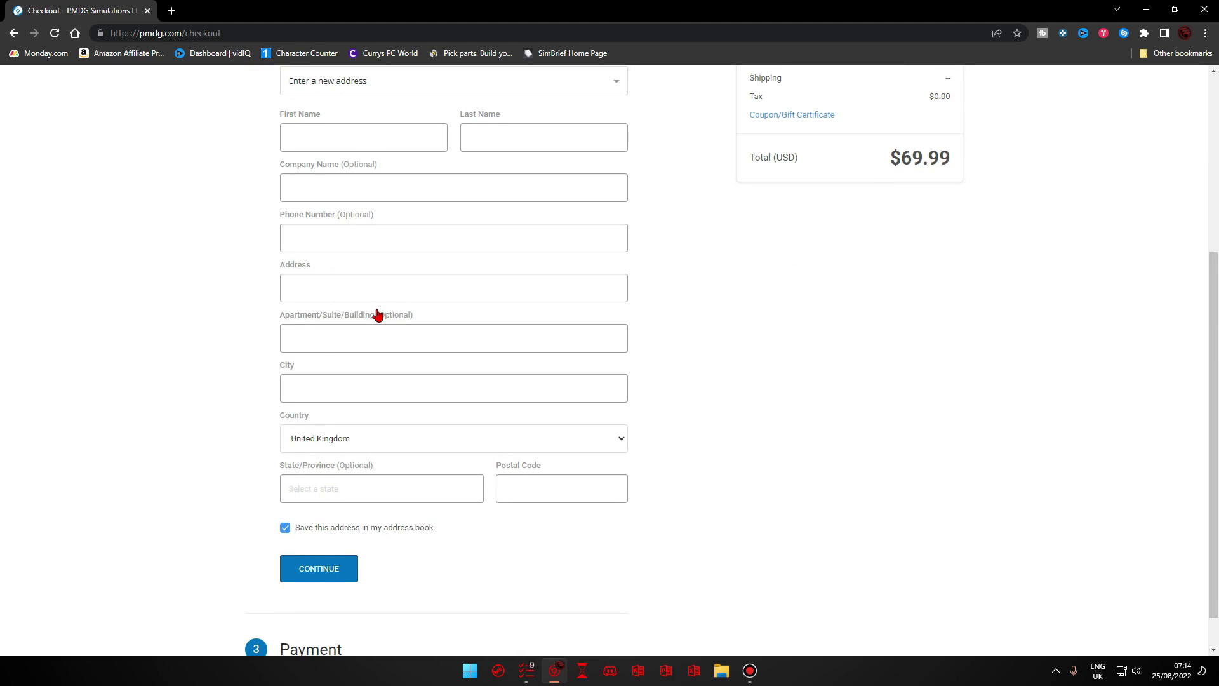
scroll(391, 318, up, 4)
scroll(395, 318, down, 2)
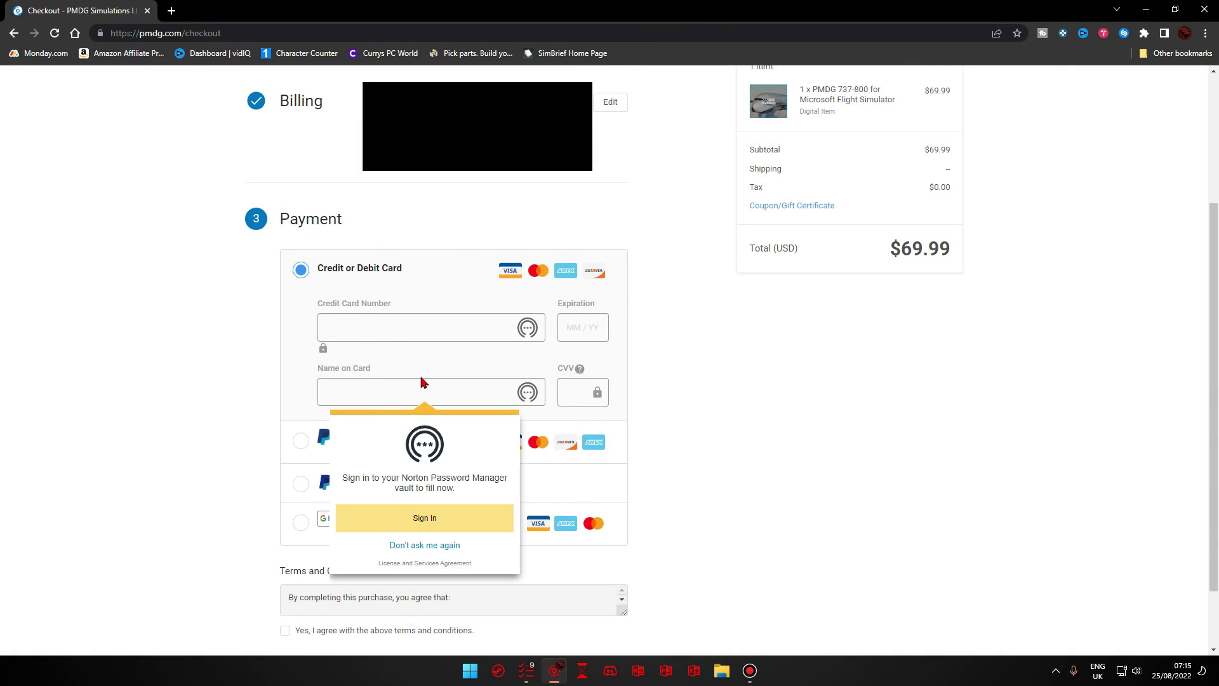
- Dismiss the password manager prompt and go through the credit card number, cardholder name, expiration and CVV fields
click(431, 546)
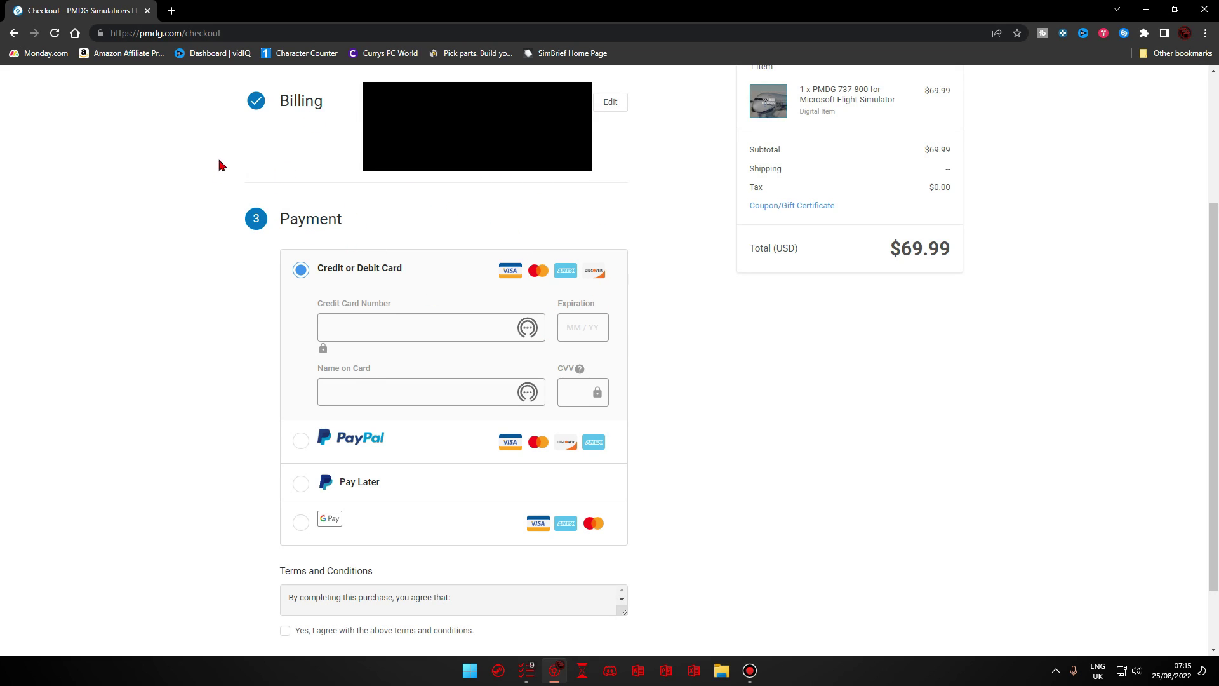
click(399, 324)
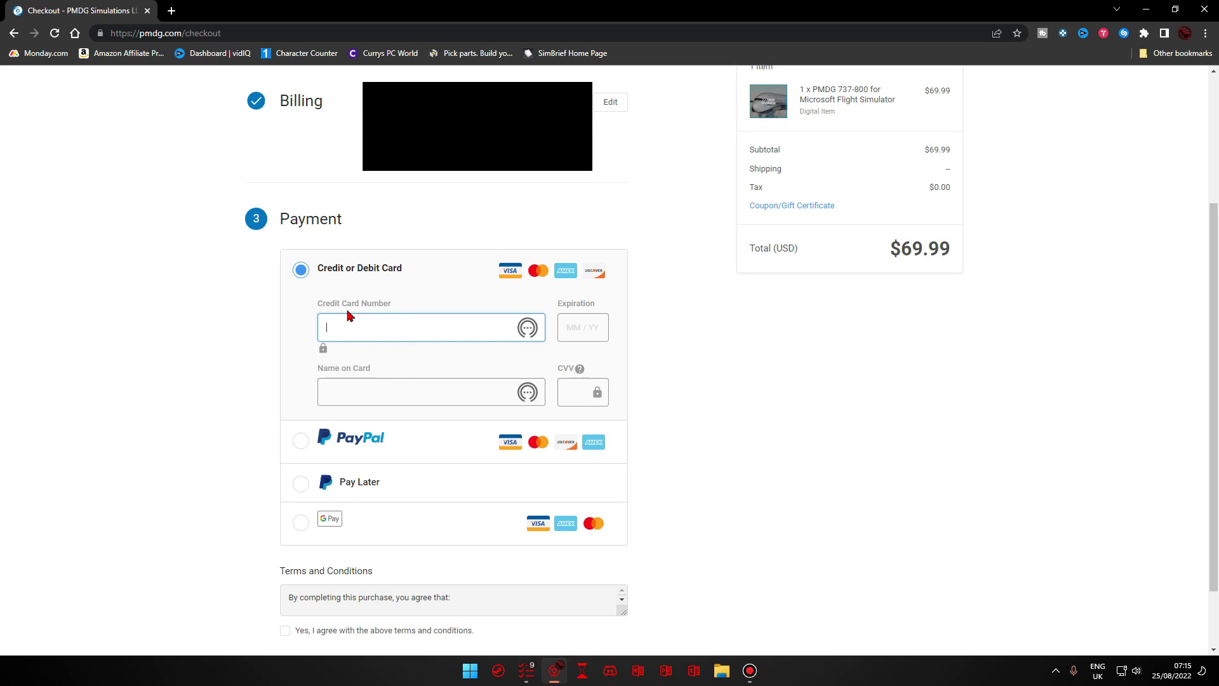
click(354, 398)
click(590, 327)
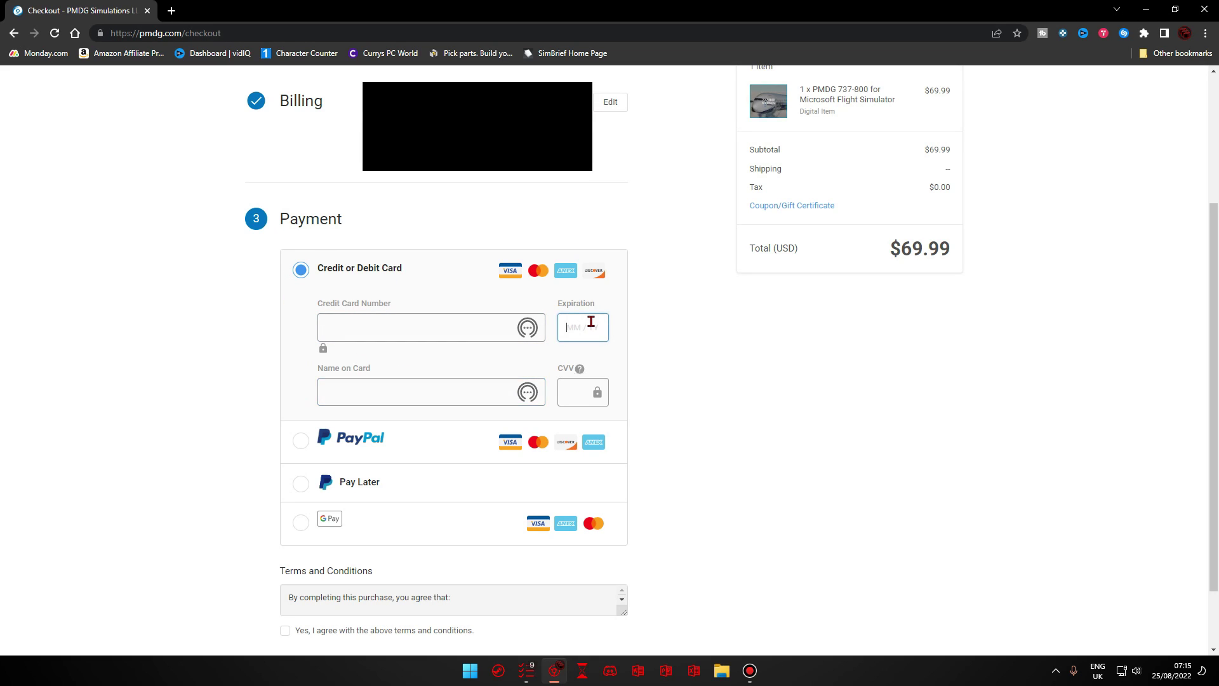
click(570, 397)
- Read the terms and conditions and place the order for the PMDG 737-800
scroll(406, 349, down, 1)
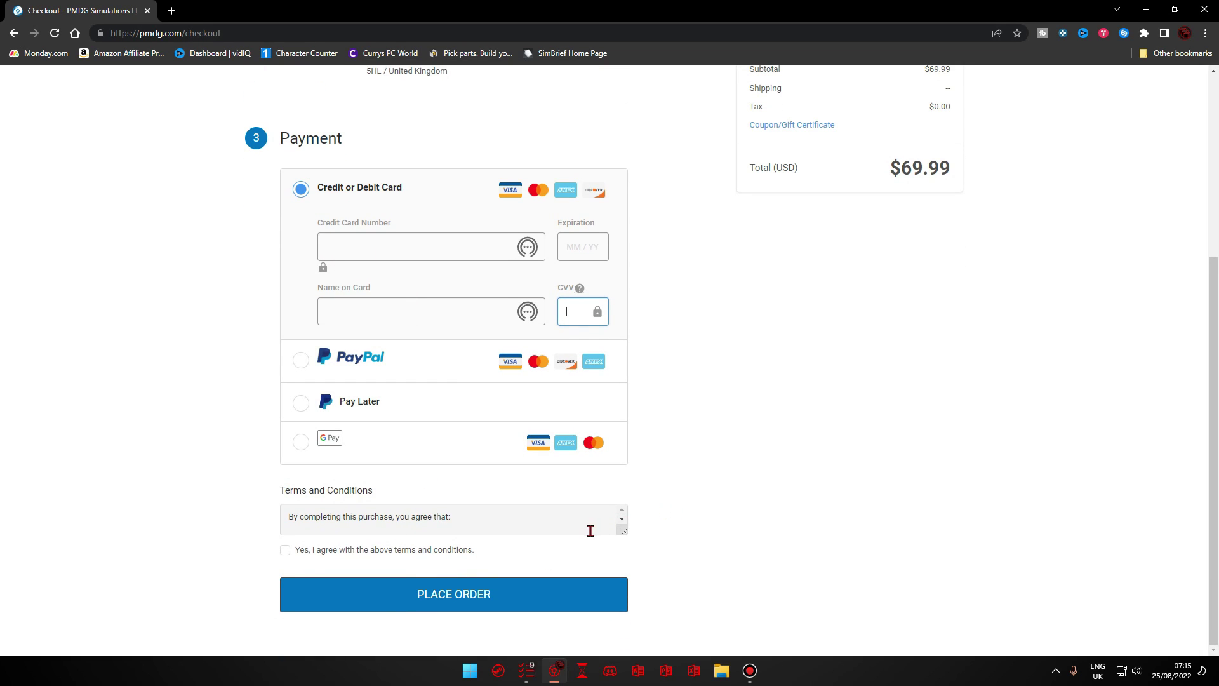
scroll(457, 519, down, 1)
scroll(327, 523, down, 2)
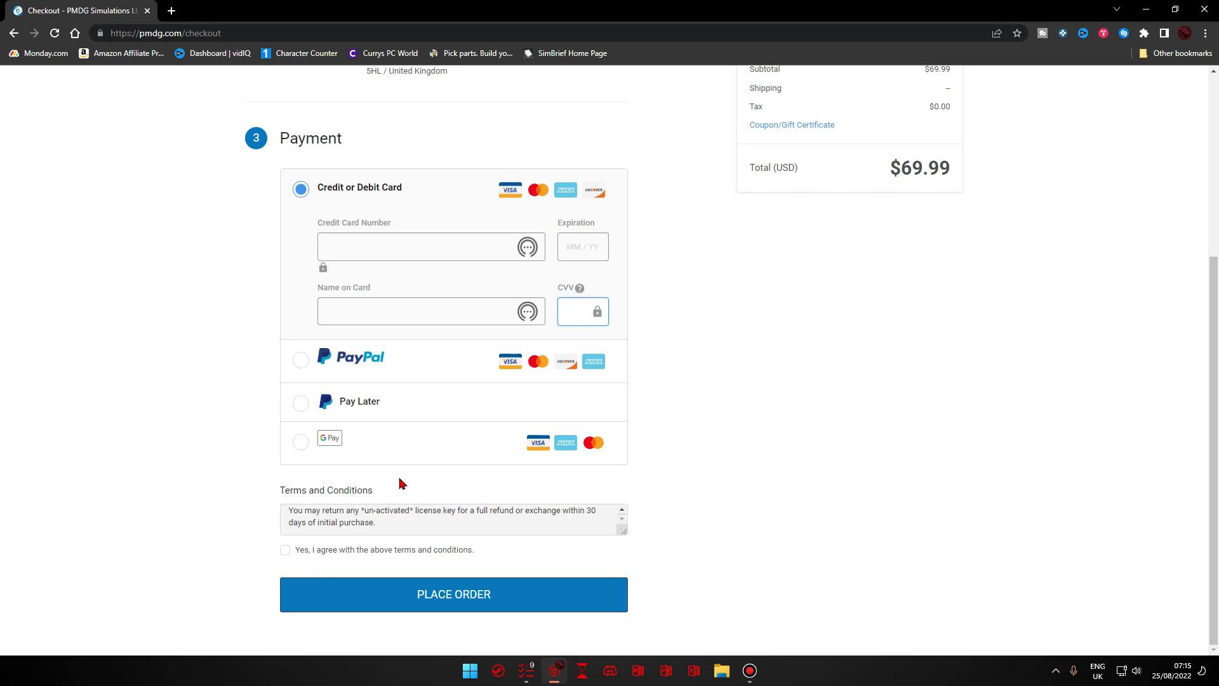
click(445, 594)
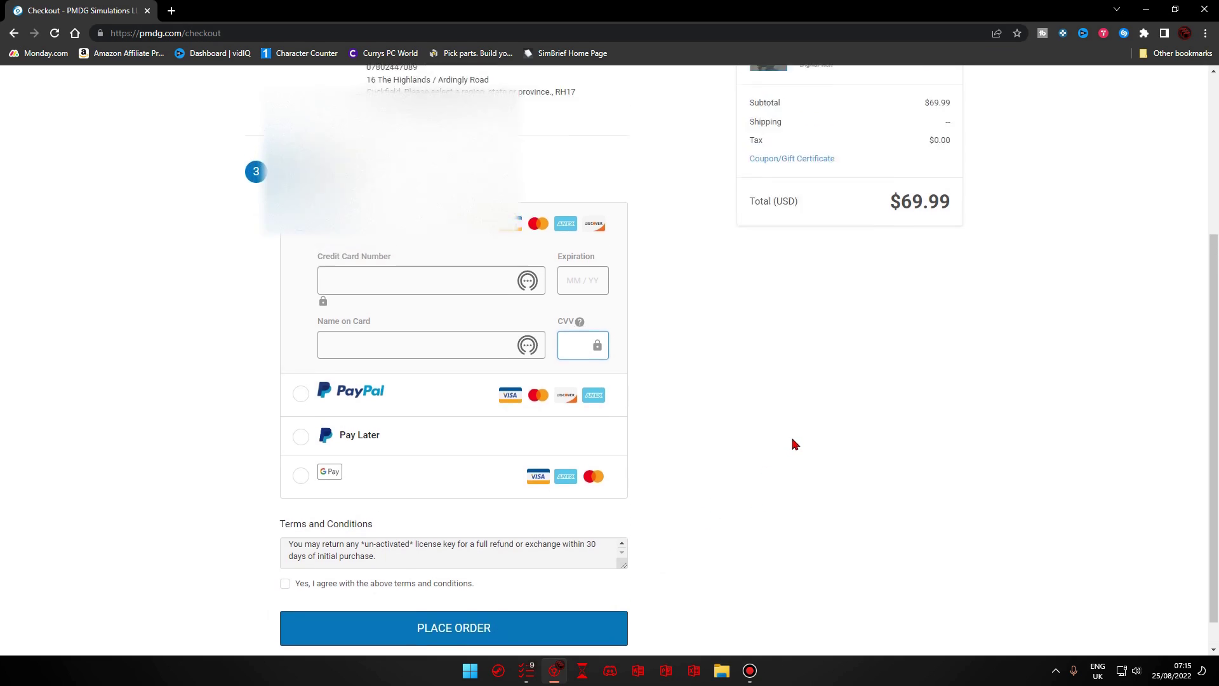
click(373, 417)
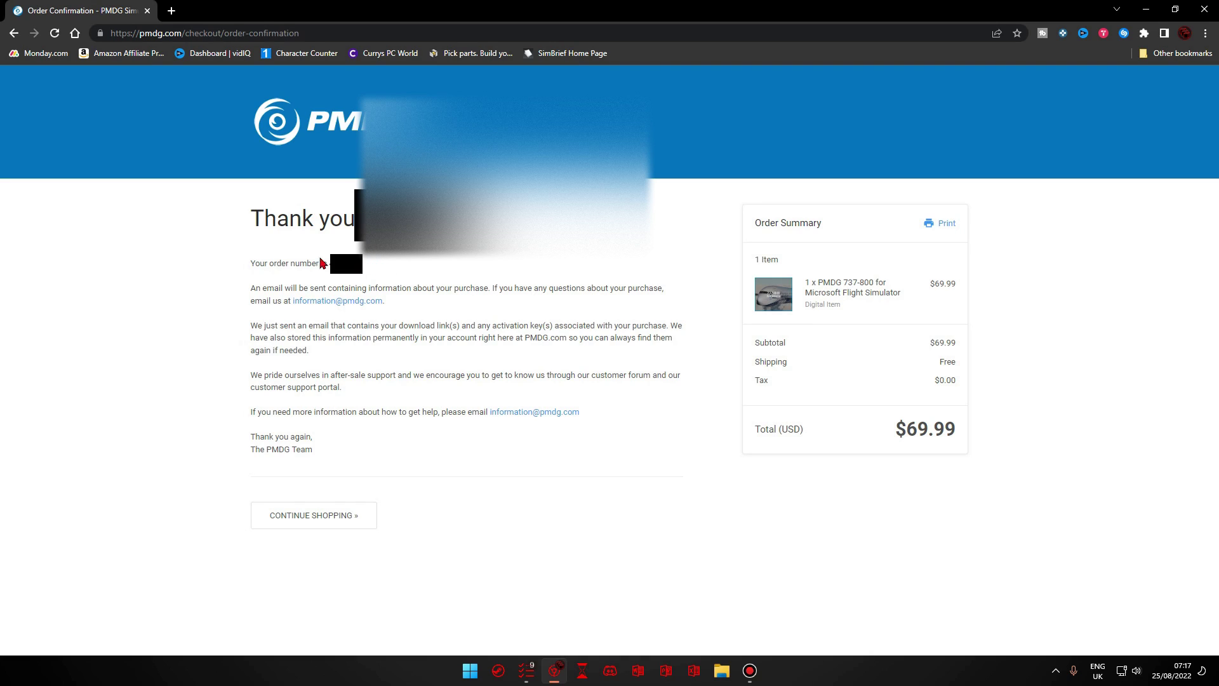
- Check the order confirmation and examine the order details and licence code in the PMDG email in Gmail
drag(329, 263, 303, 263)
click(488, 254)
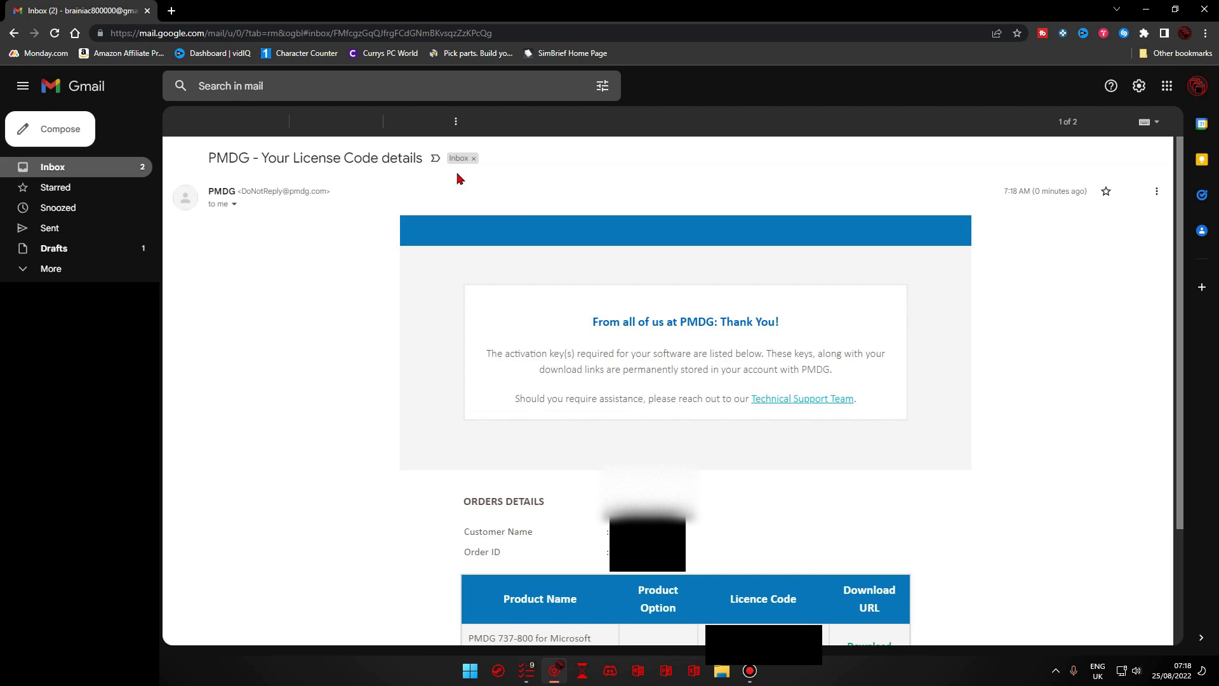
scroll(318, 404, down, 2)
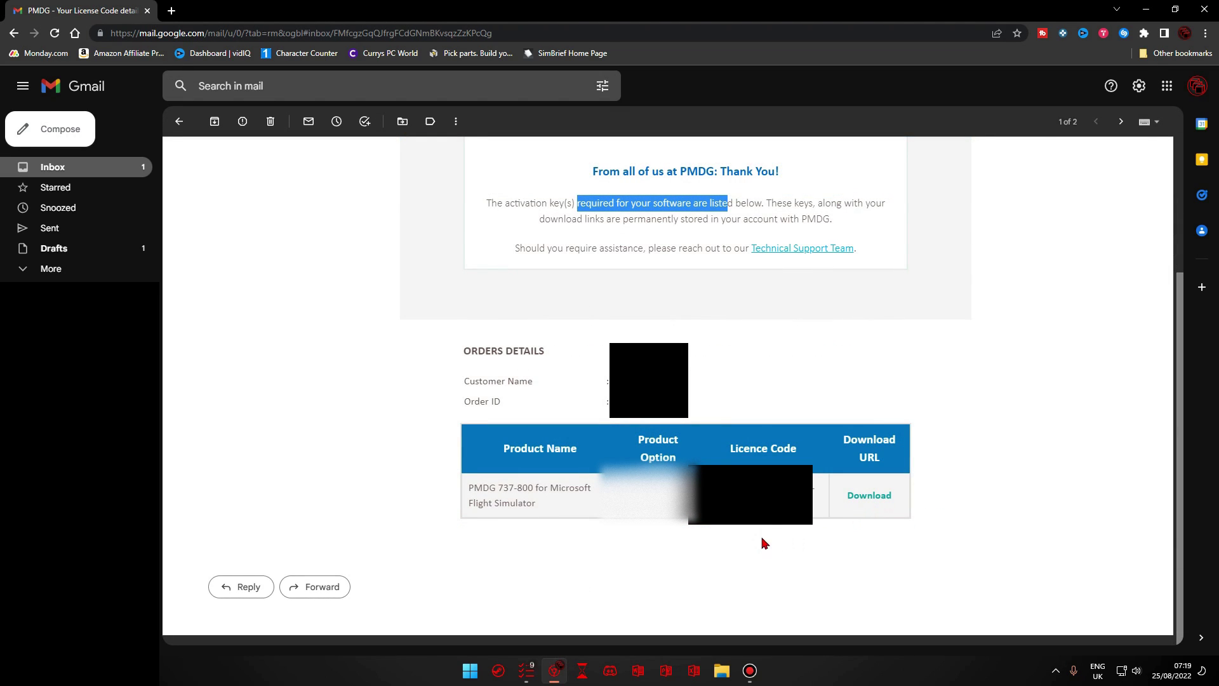
drag(711, 489, 816, 512)
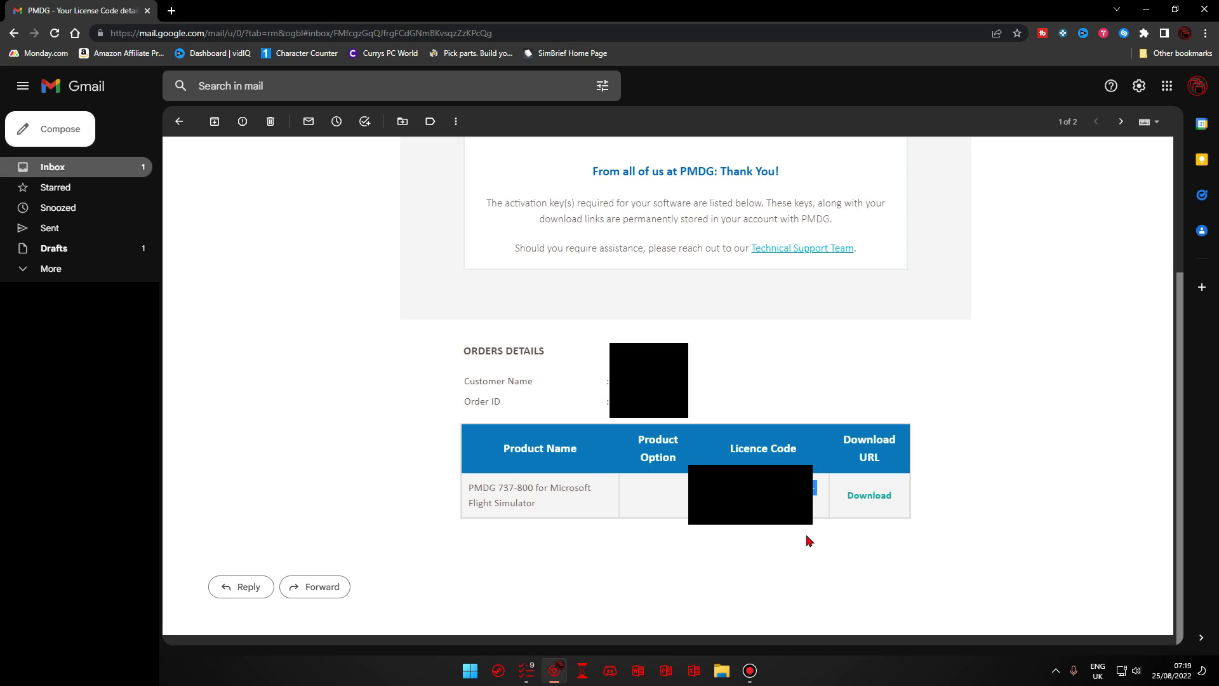
click(722, 370)
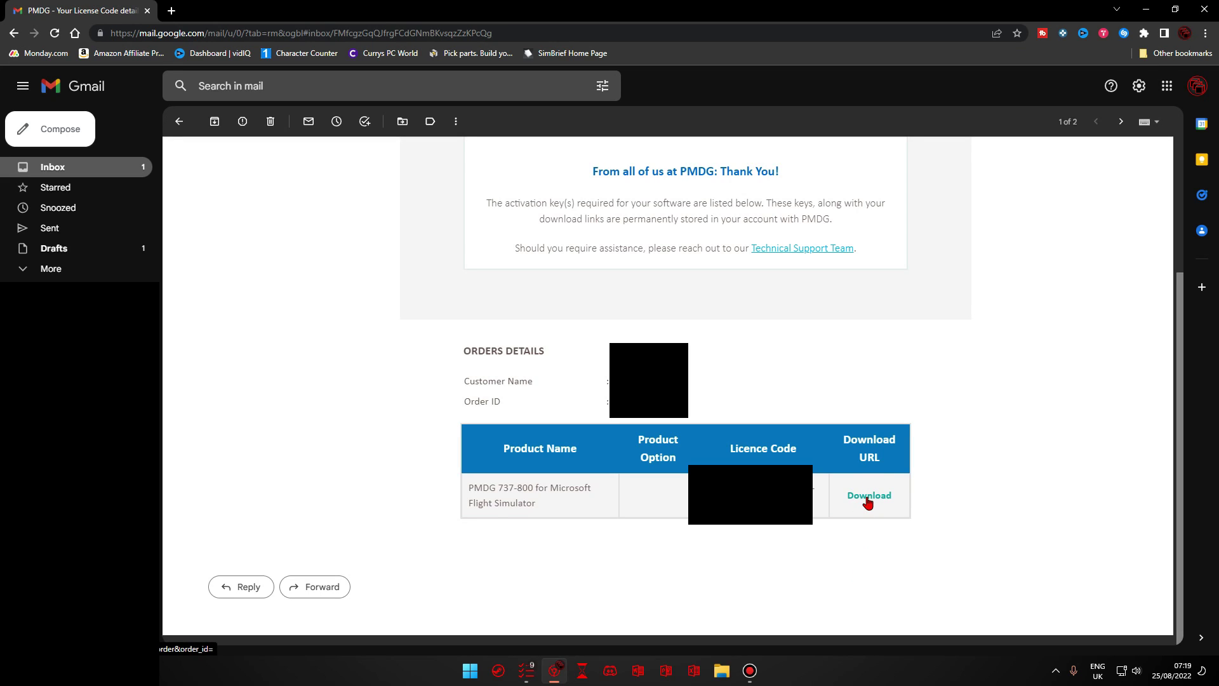
- Follow the email's download link to the PMDG account and open the 737-800 order
drag(470, 503, 556, 512)
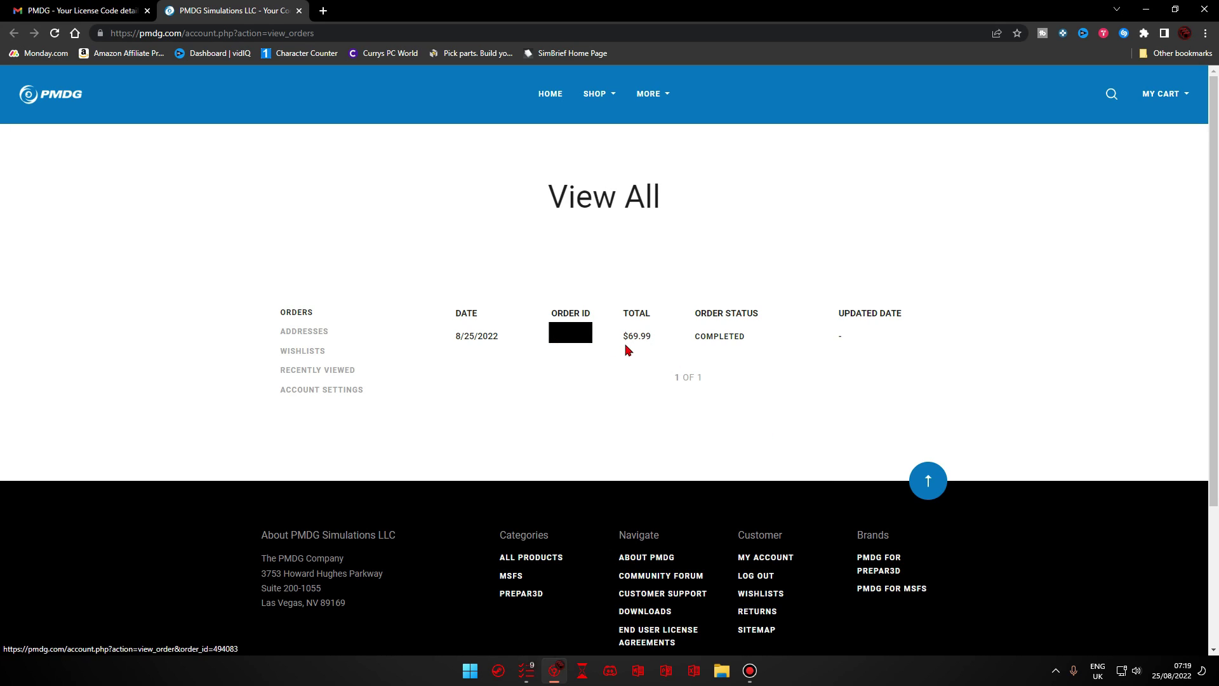
click(568, 341)
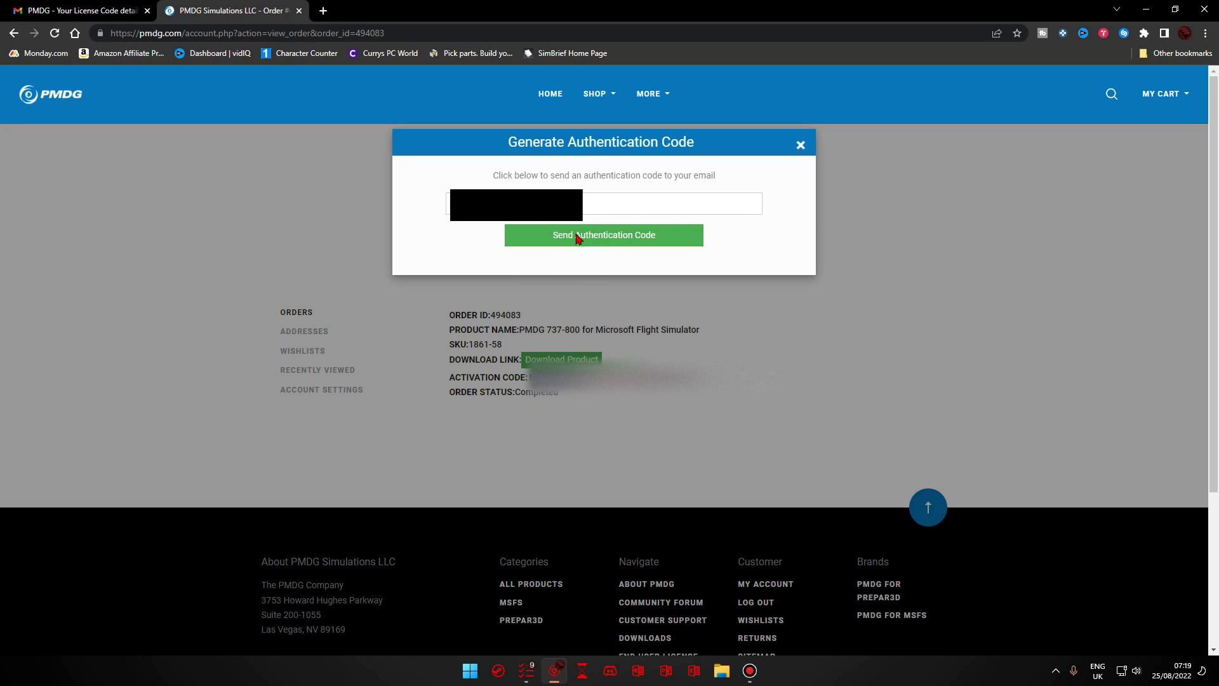
- Send the download authentication code to the account's email and open the PMDG verification code message in Gmail
click(579, 236)
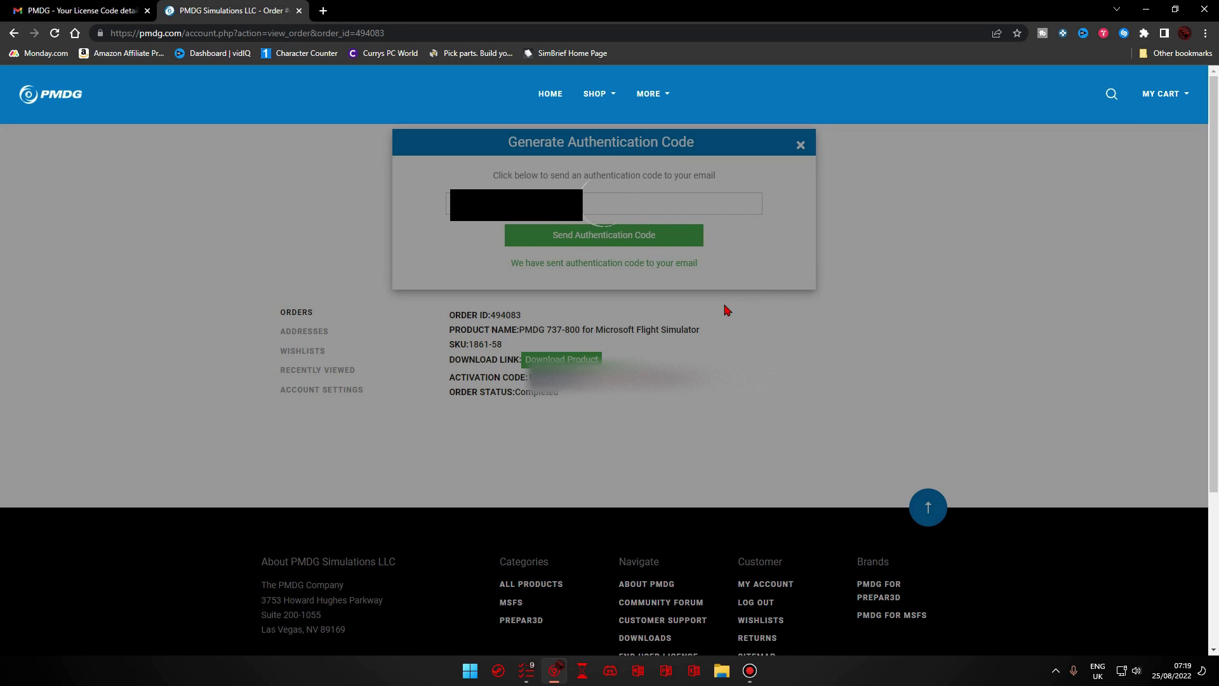
click(493, 216)
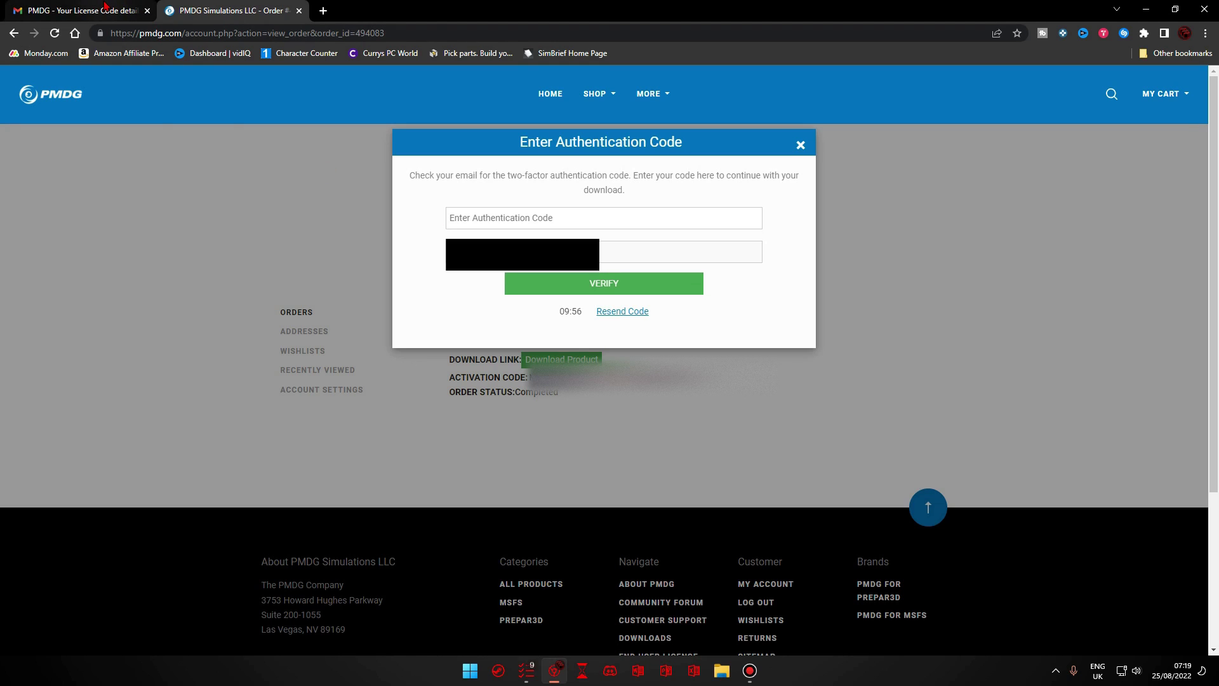
click(150, 18)
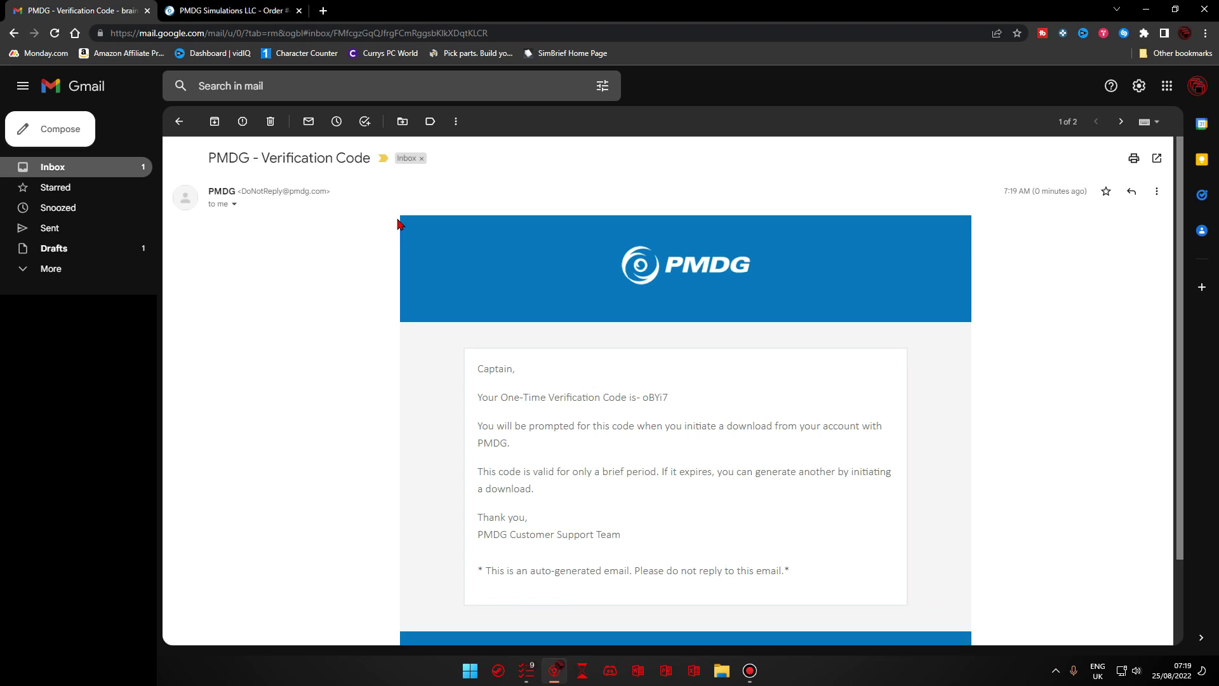
- Copy the one-time verification code from the PMDG email and return to the PMDG order page
scroll(399, 223, down, 1)
drag(674, 336, 645, 345)
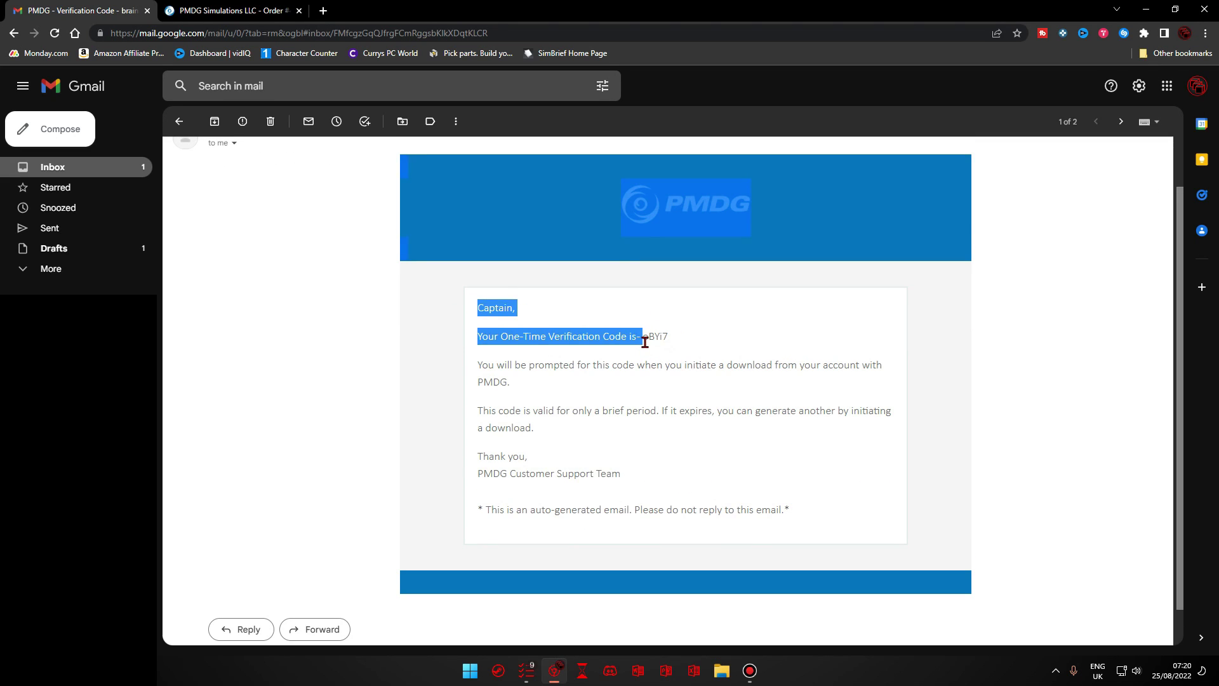
click(664, 338)
double_click(655, 337)
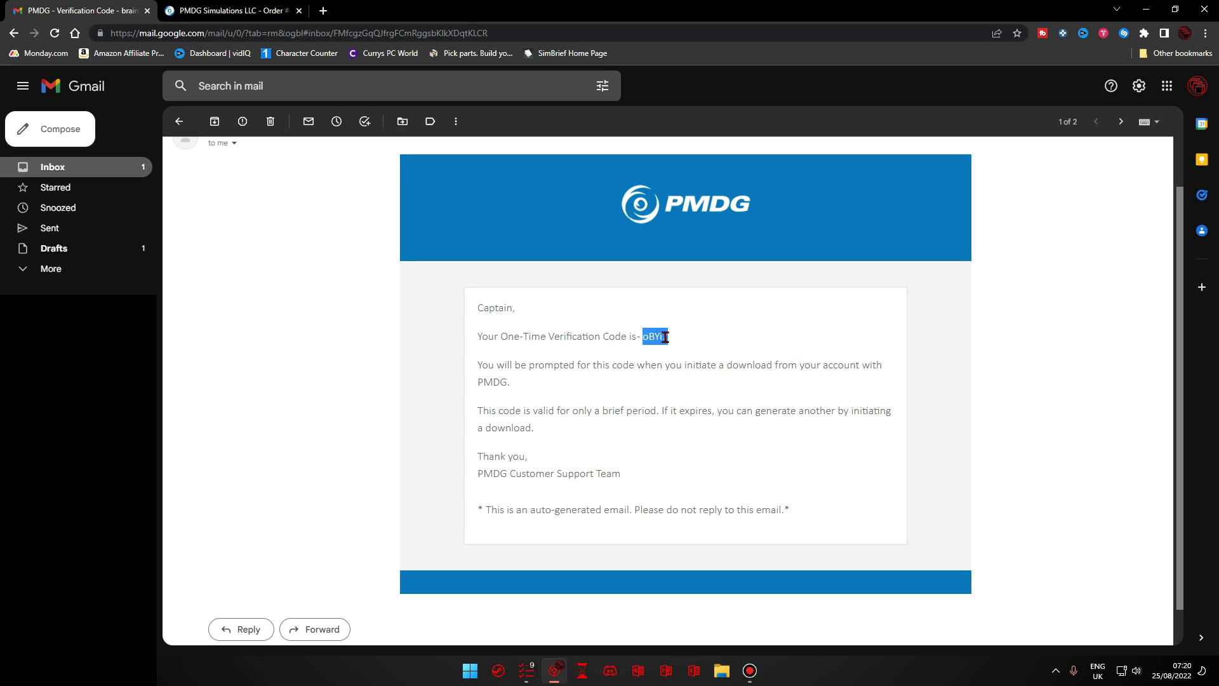
click(208, 10)
- Enter the verification code to start the download and choose the DATA (D:) drive for saving PMDG_737-800_MSFS.zip
click(513, 218)
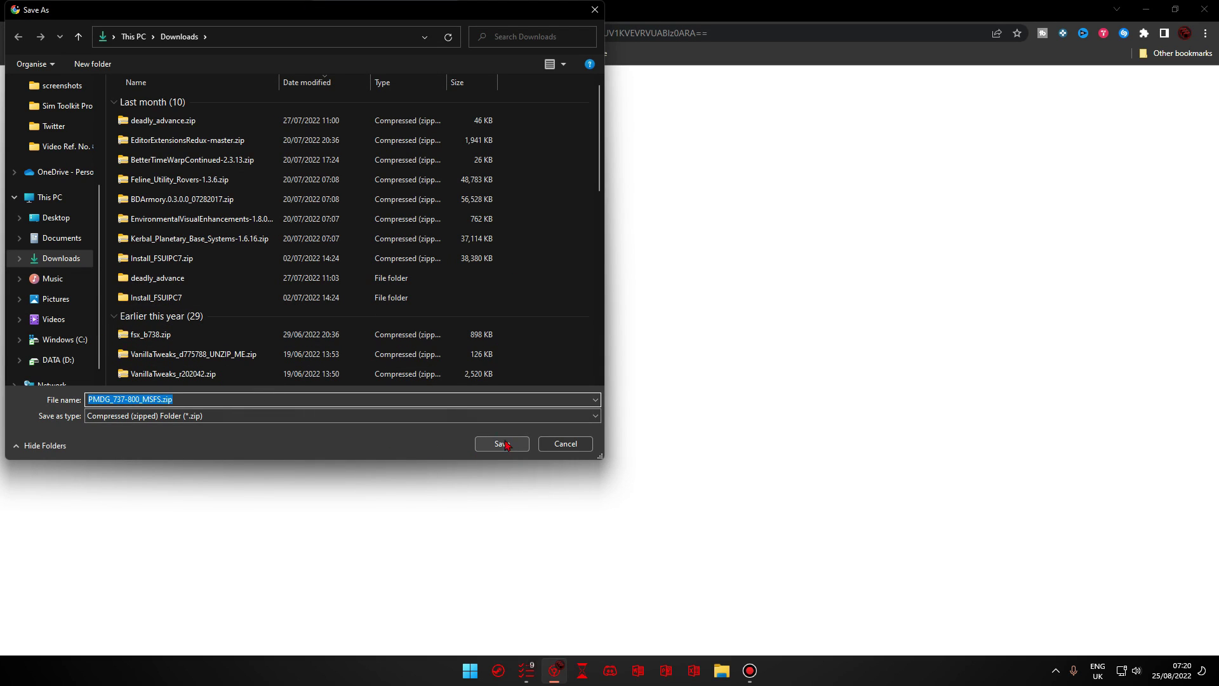
scroll(57, 305, down, 1)
click(58, 339)
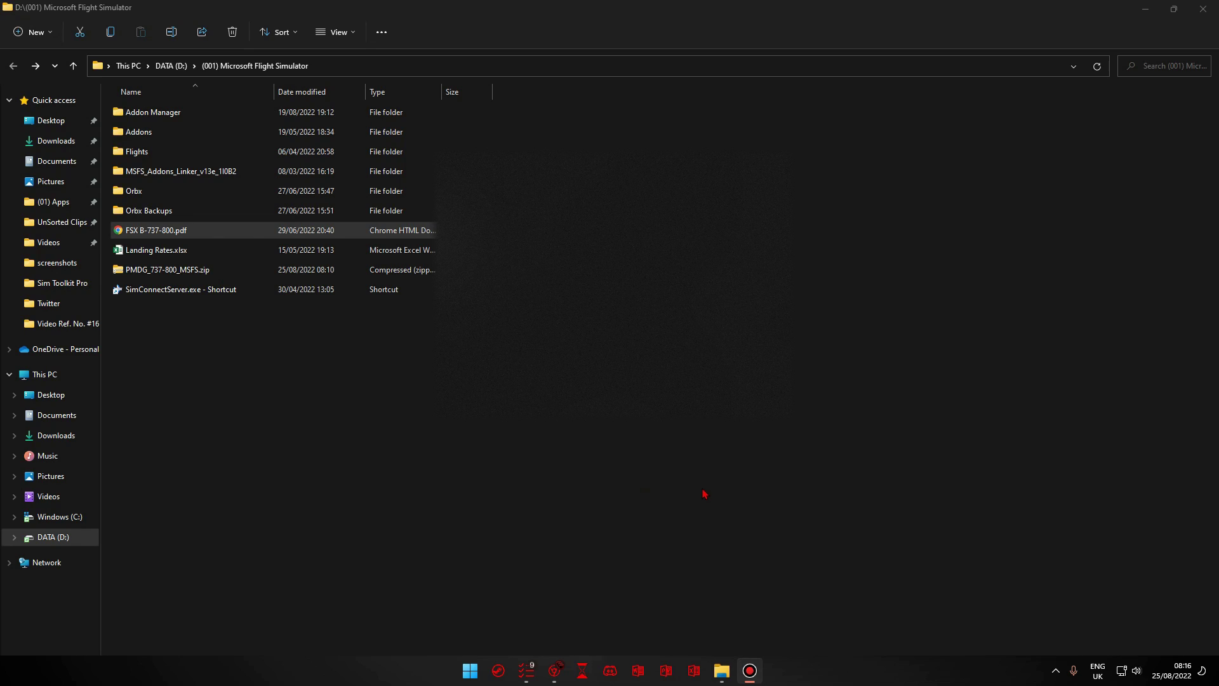
- Look inside the PMDG_737-800_MSFS.zip archive and return to its parent folder
right_click(127, 267)
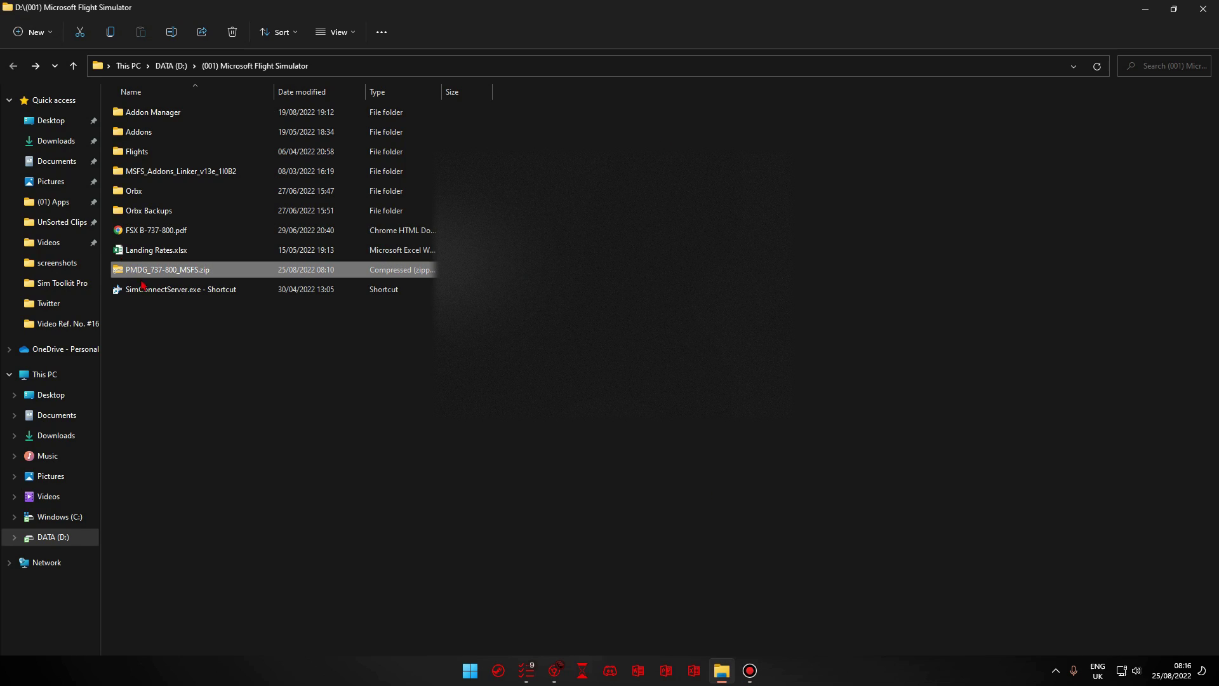
click(173, 371)
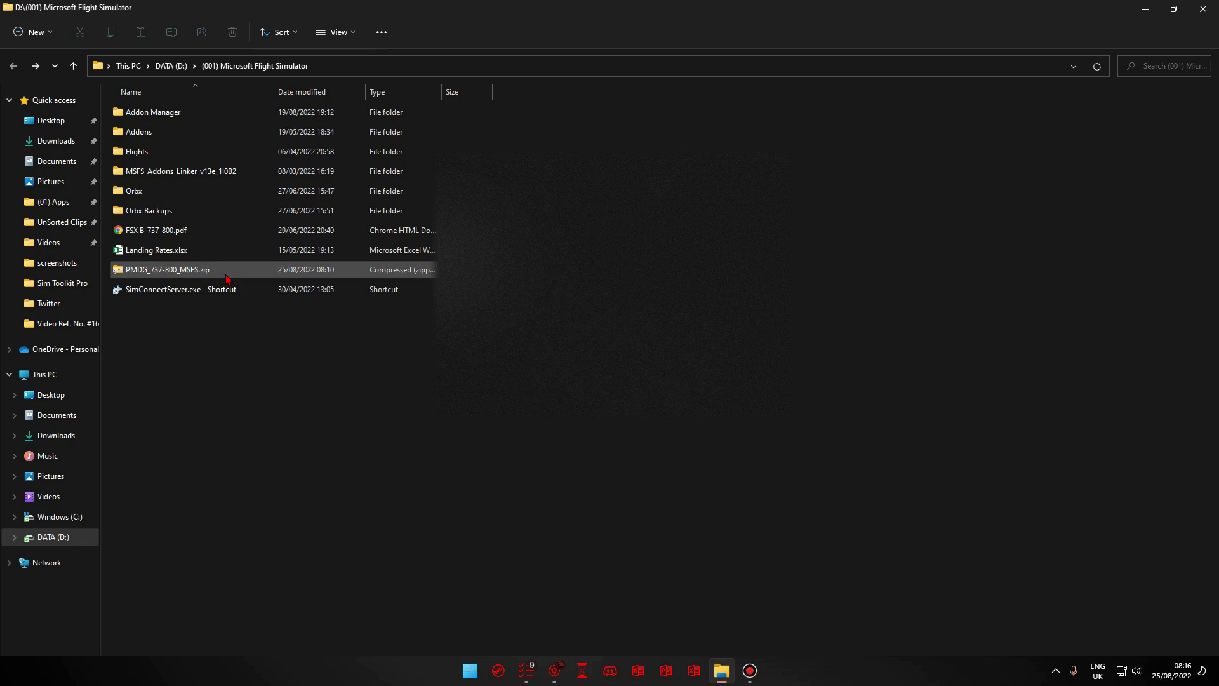
double_click(227, 275)
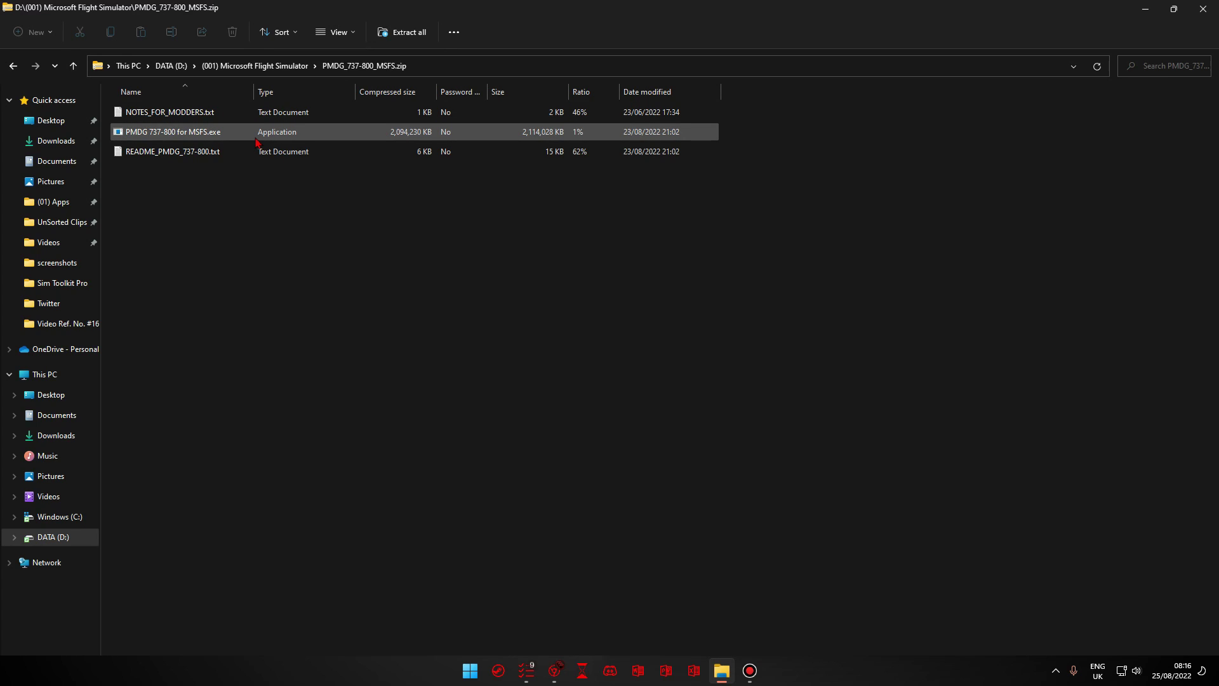
key(BackSpace)
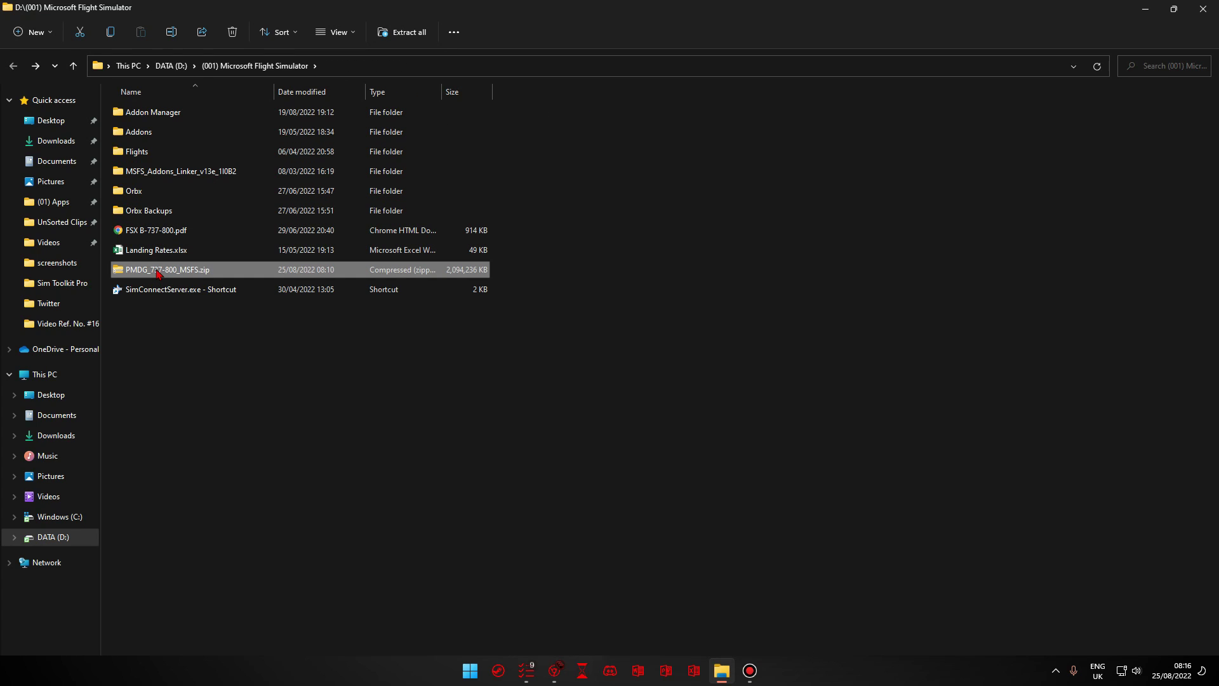
- Extract PMDG_737-800_MSFS.zip to D:\(001) Microsoft Flight Simulator\PMDG_737-800_MSFS
right_click(158, 273)
click(203, 370)
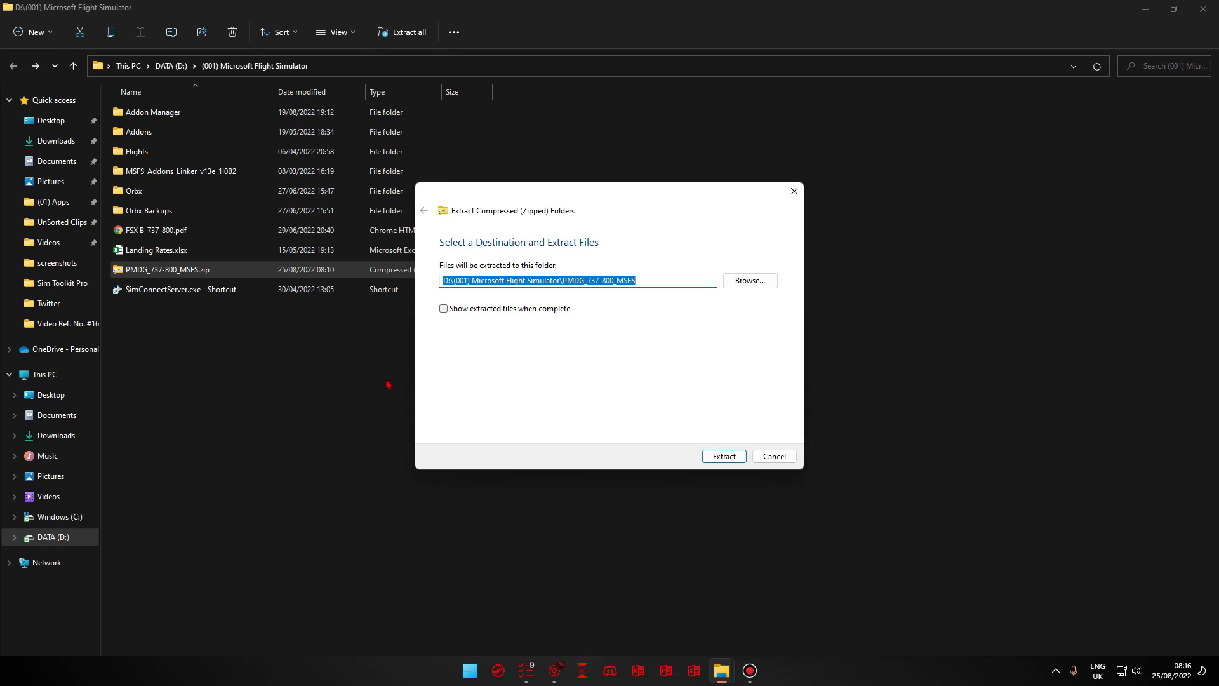
click(724, 457)
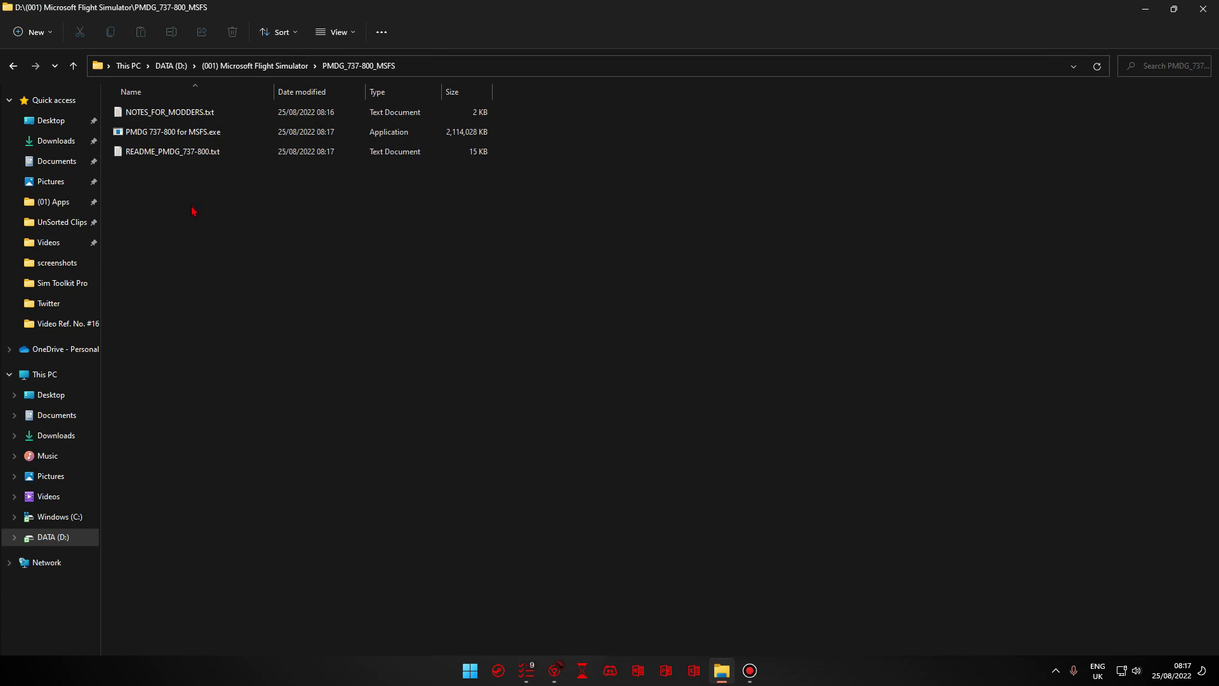
- Check the zip and its extracted folder in (001) Microsoft Flight Simulator, and open the extracted PMDG_737-800_MSFS folder
key(alt+Up)
click(164, 289)
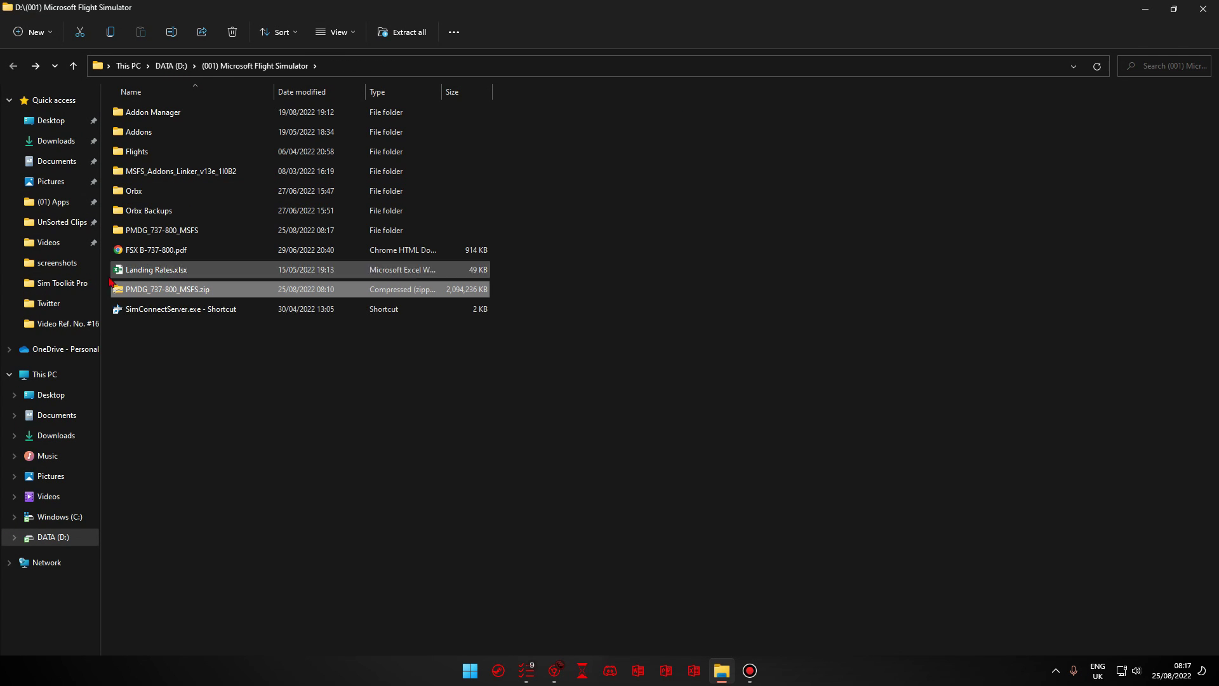
double_click(208, 233)
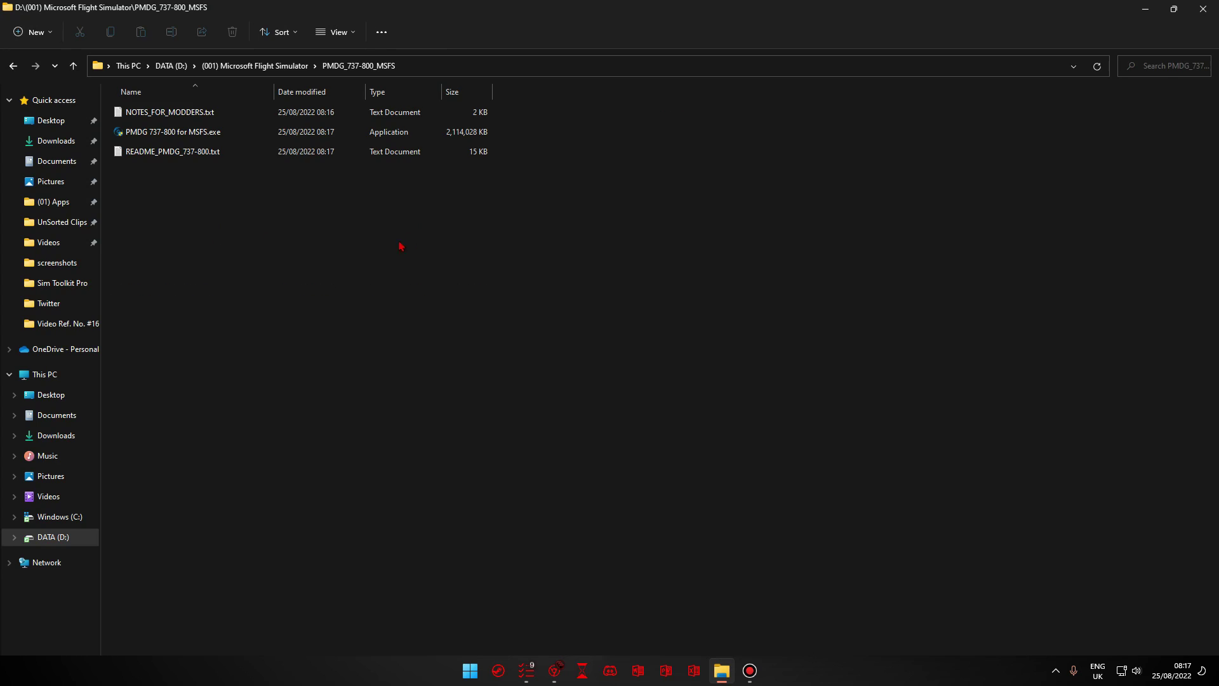
key(alt+Up)
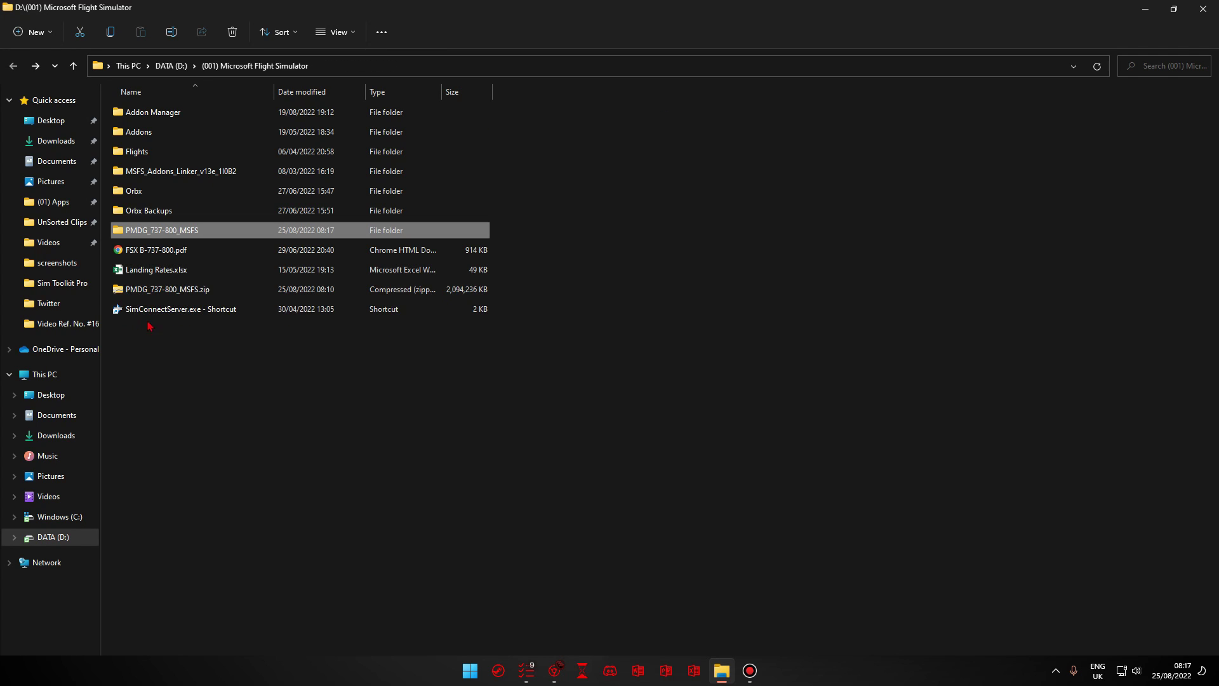
double_click(173, 232)
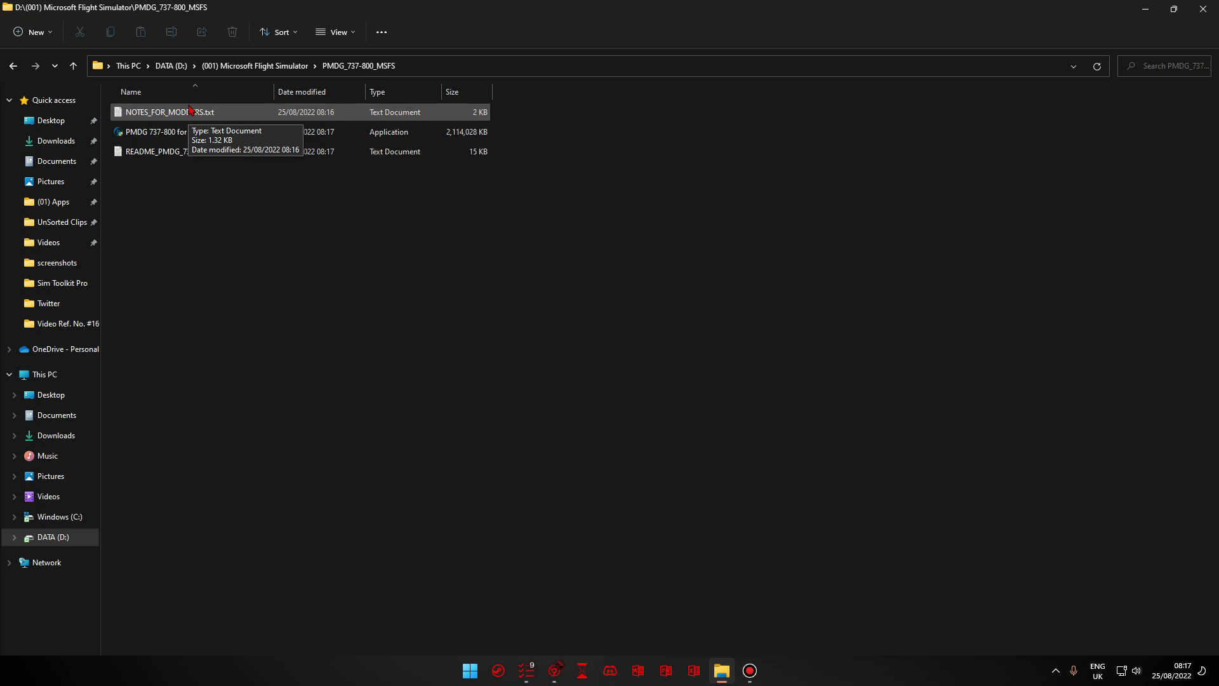
- Launch the PMDG 737-800 for MSFS.exe installer and allow it to run despite the SmartScreen block
double_click(168, 132)
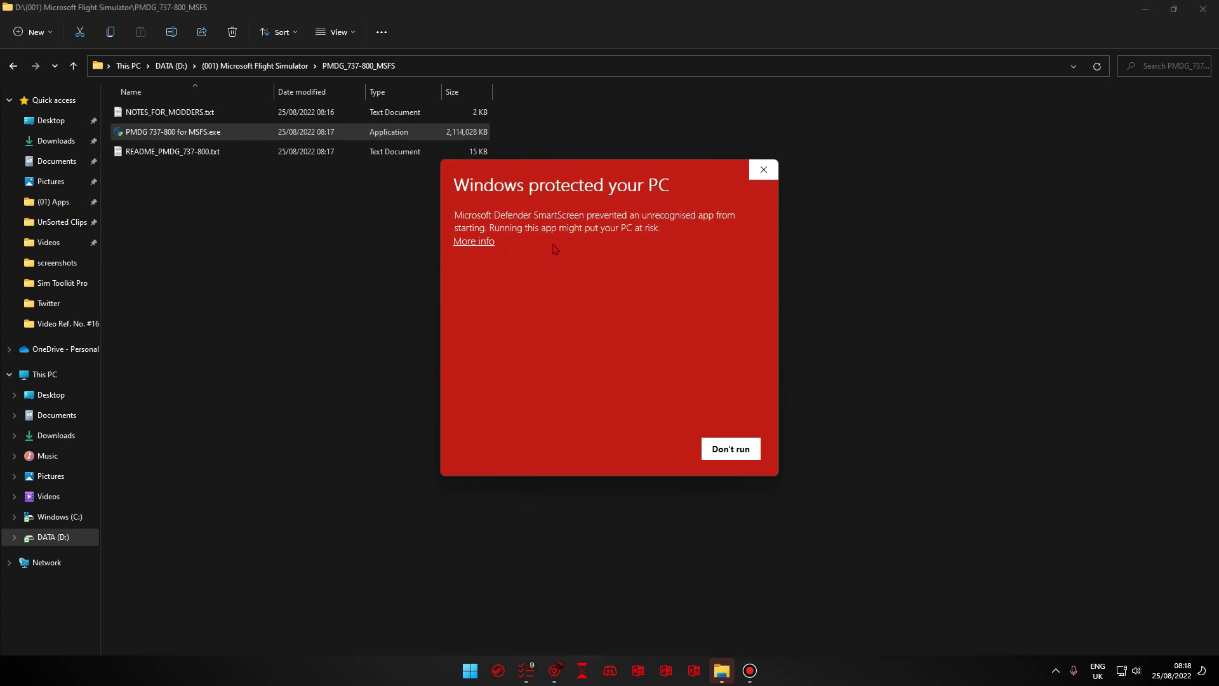
click(476, 242)
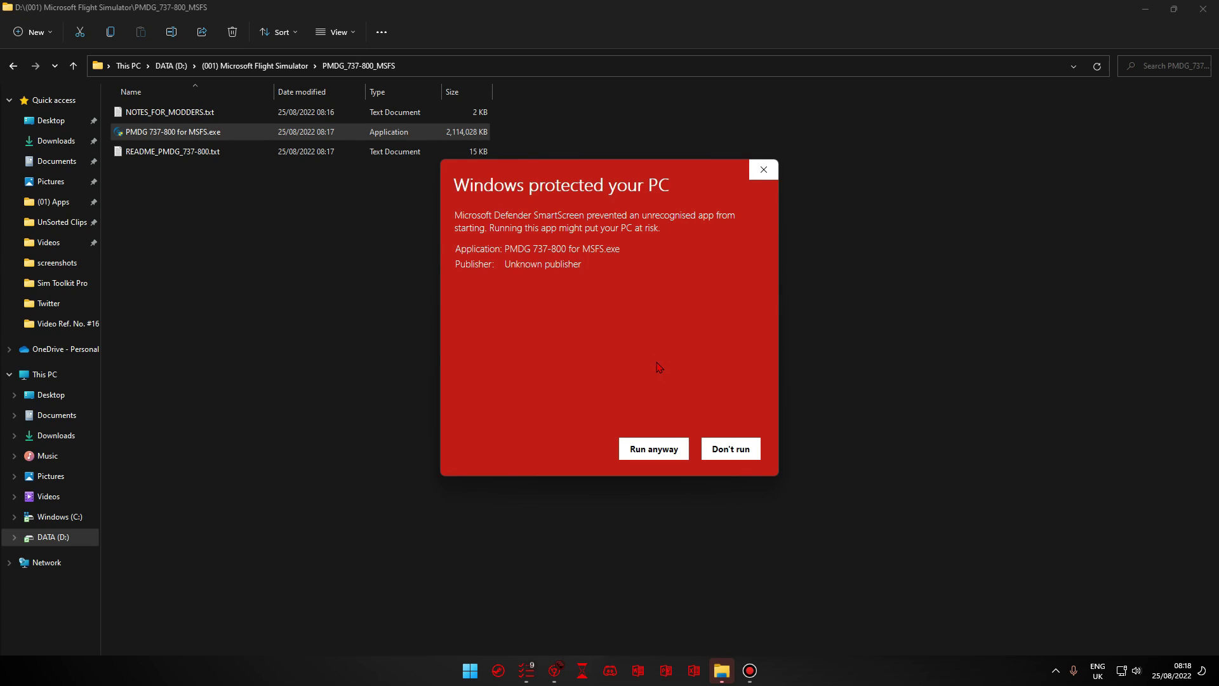
click(658, 452)
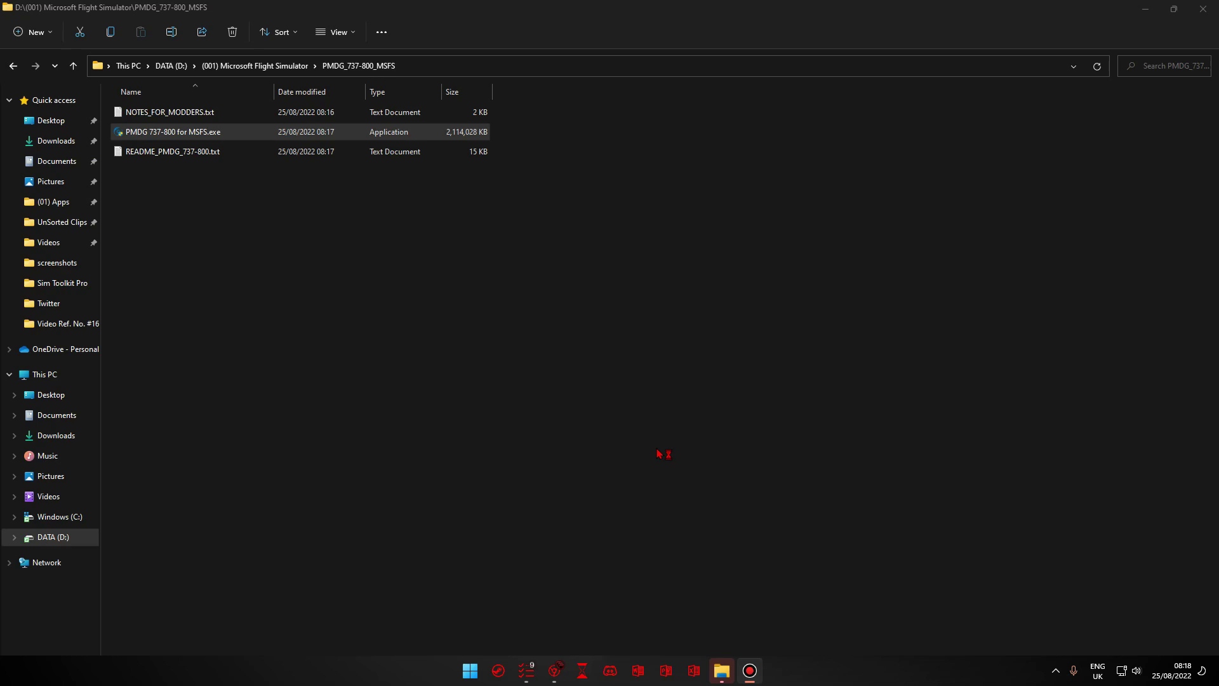
- Open README_PMDG_737-800.txt and read the license agreement down to the general clauses
double_click(185, 152)
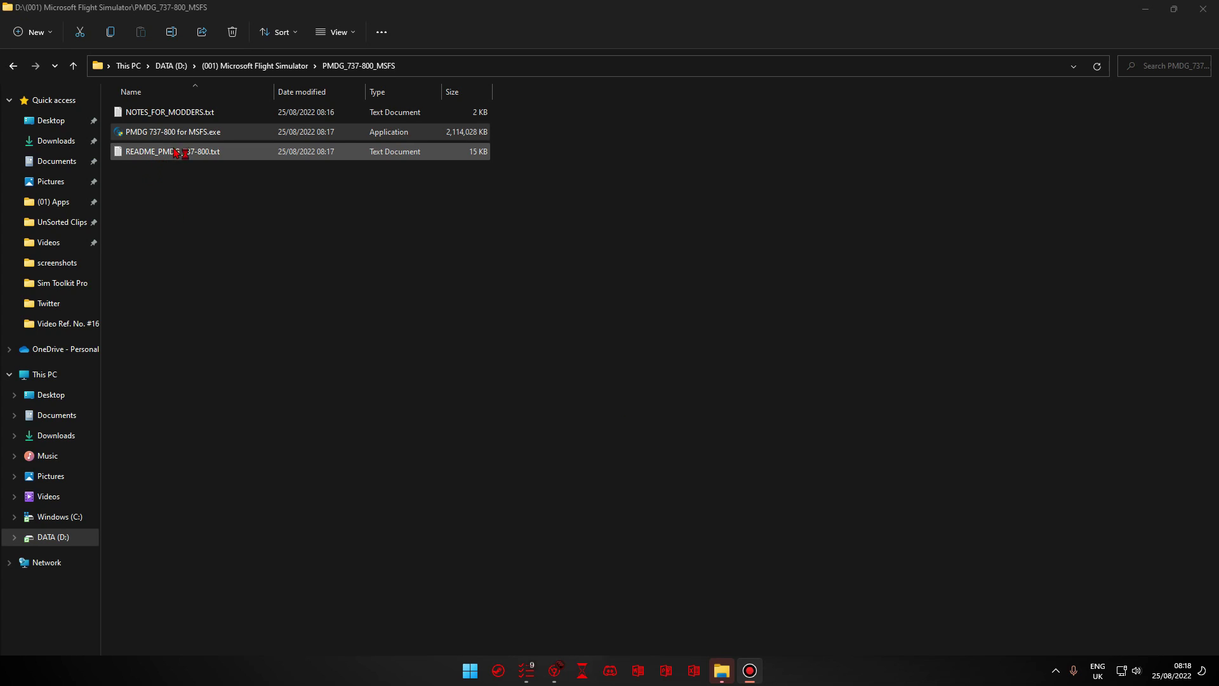
scroll(339, 382, down, 5)
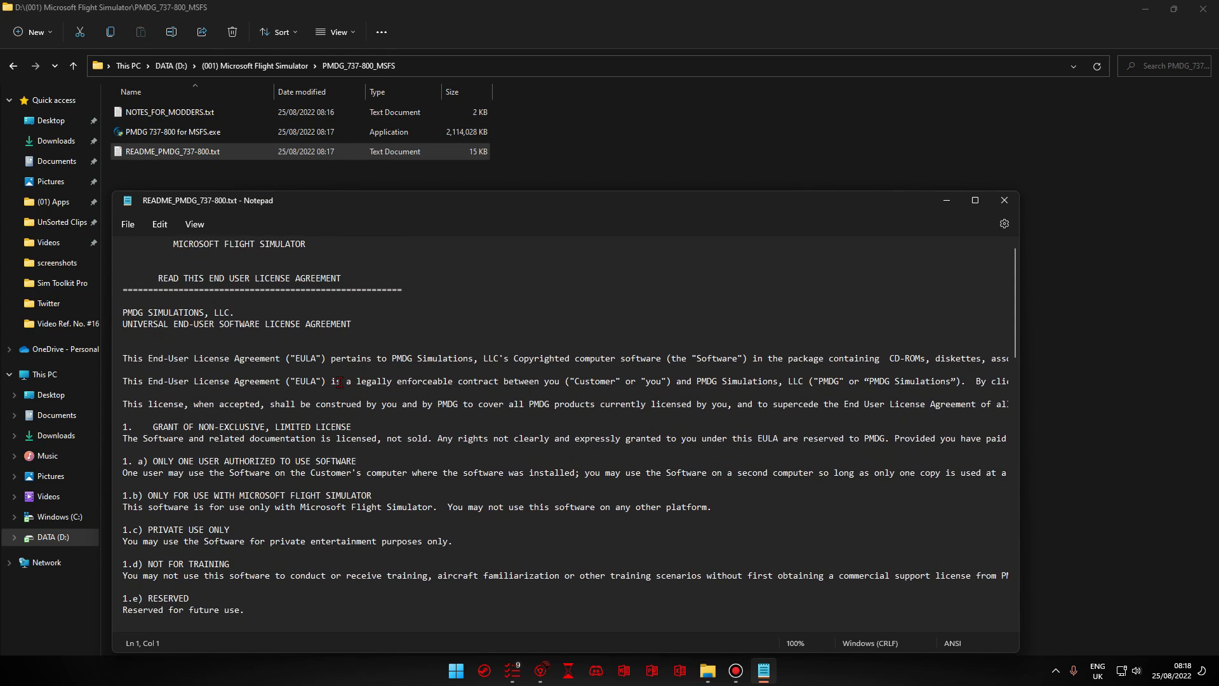
scroll(339, 381, down, 2)
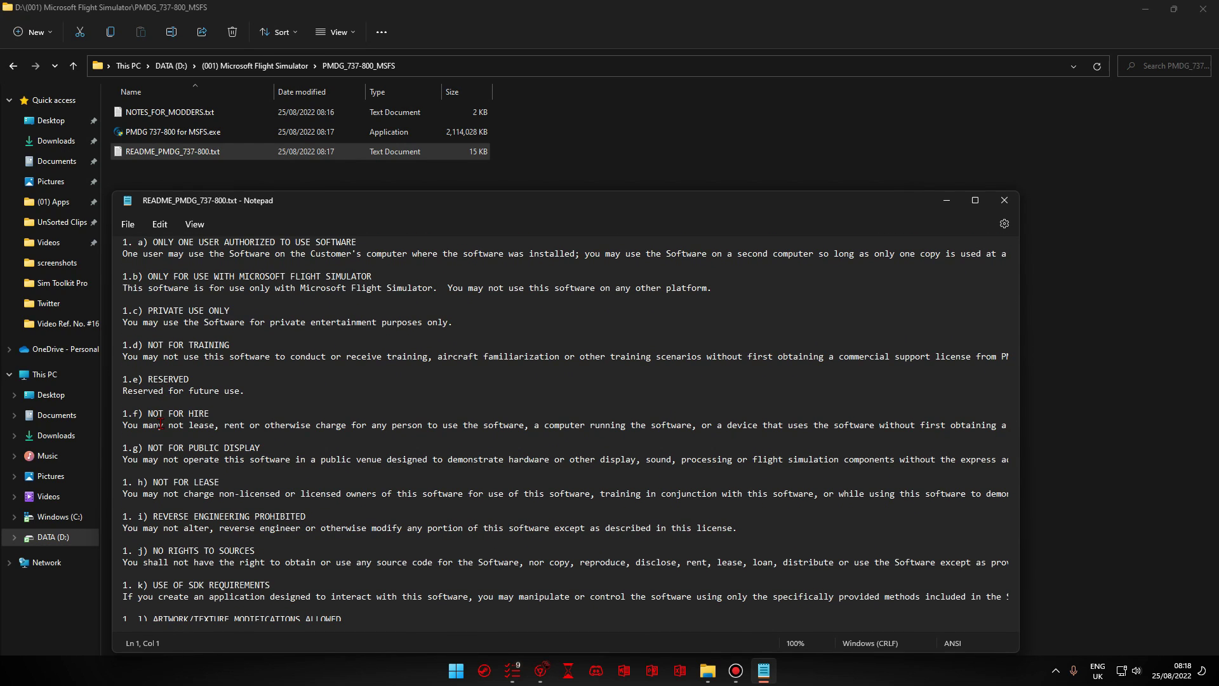
scroll(166, 384, down, 4)
scroll(173, 432, down, 5)
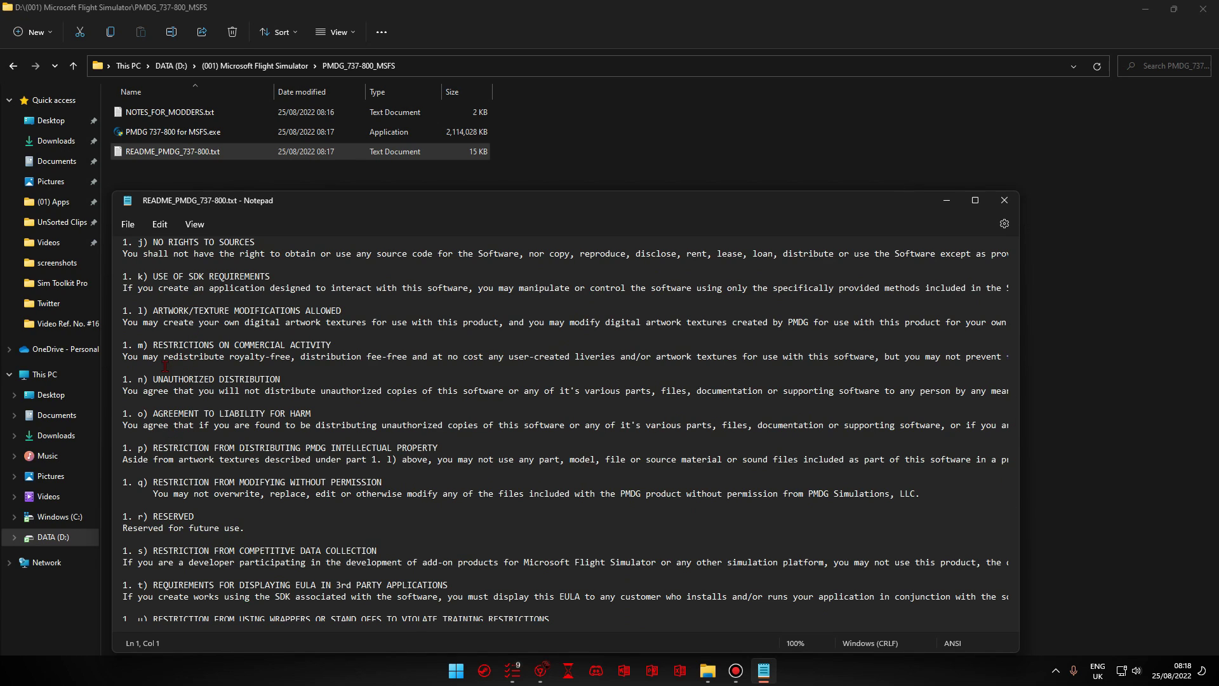
scroll(165, 365, down, 7)
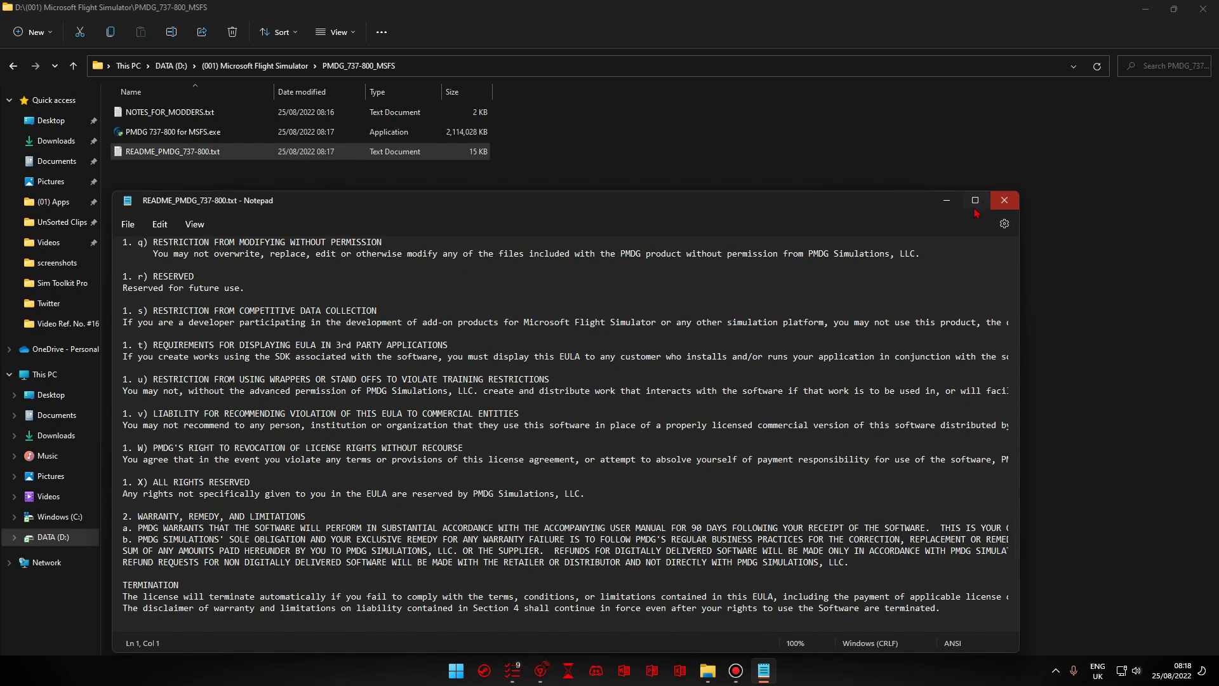
scroll(347, 477, down, 3)
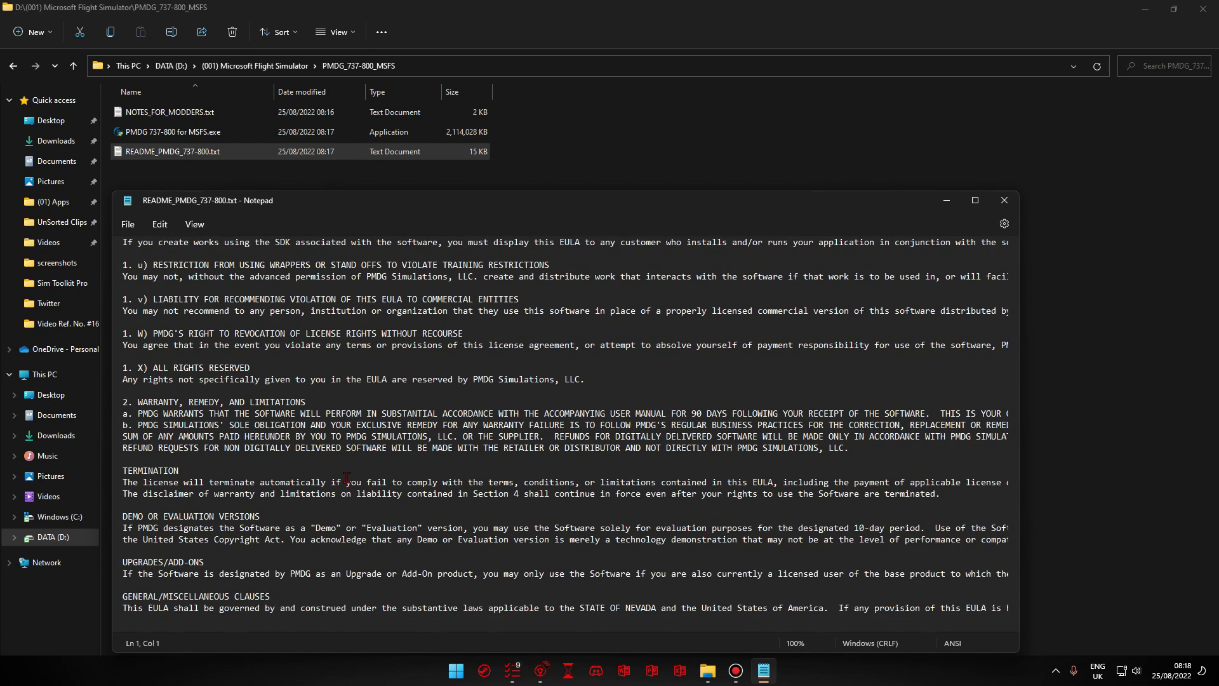
- Go back through the README and examine the reverse engineering and not-for-hire clauses
scroll(346, 477, up, 12)
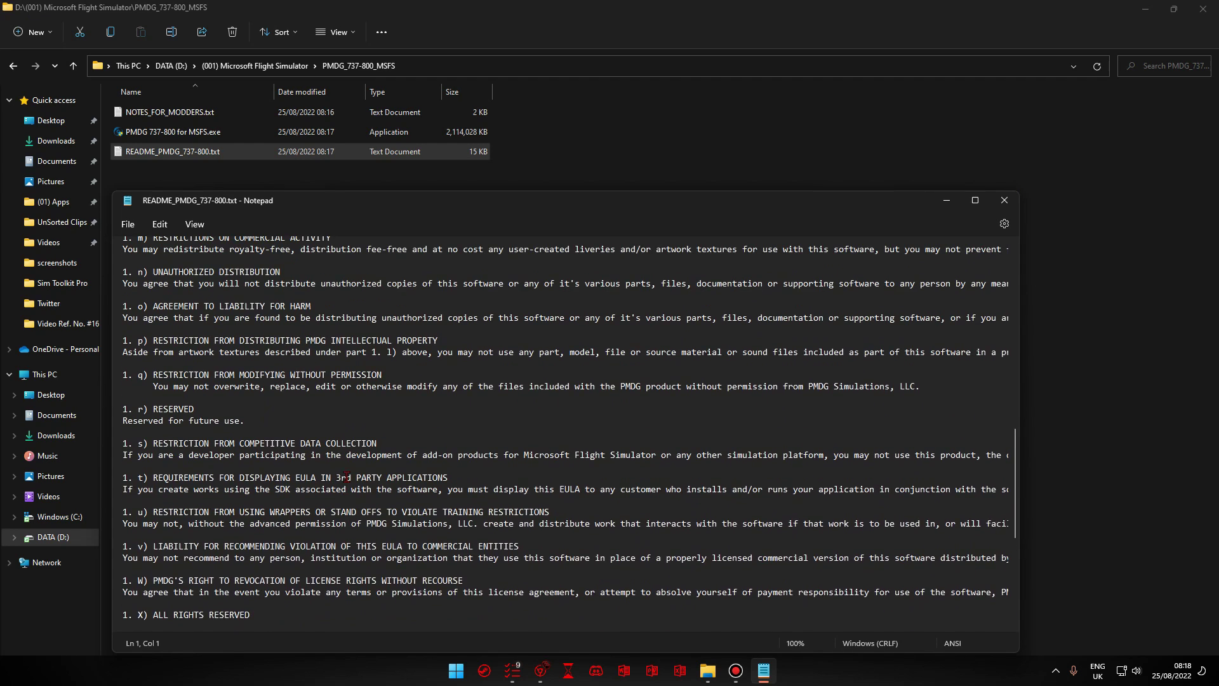
scroll(346, 477, up, 4)
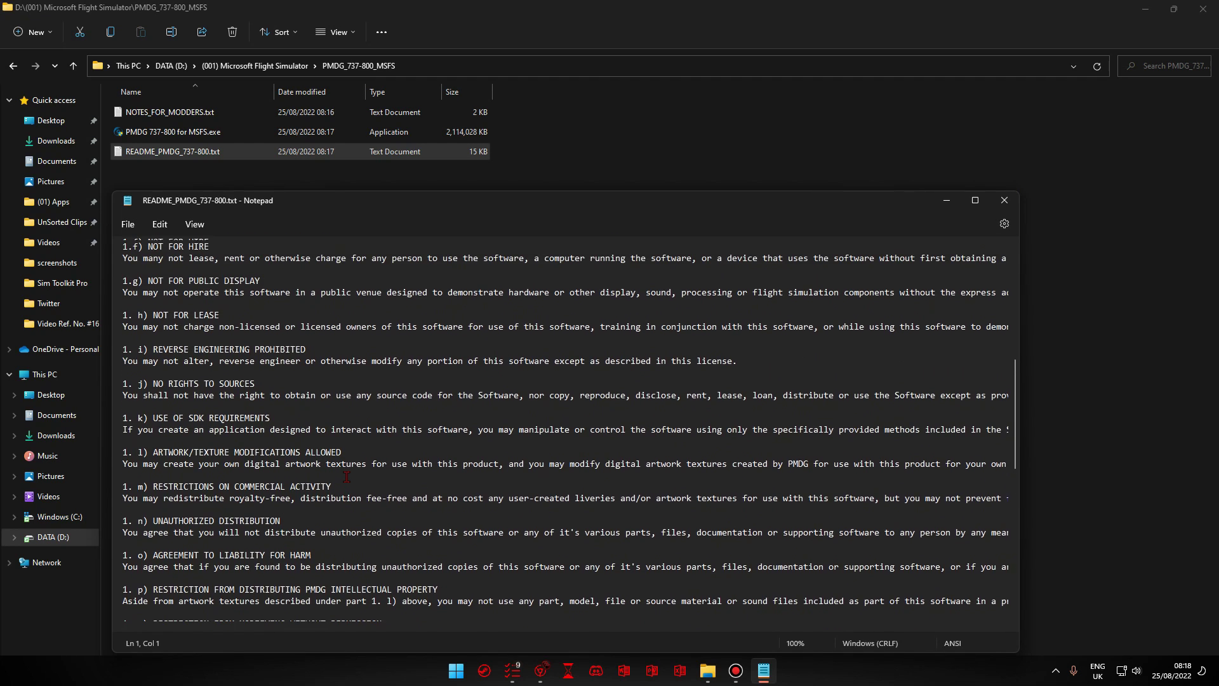
drag(281, 437, 147, 444)
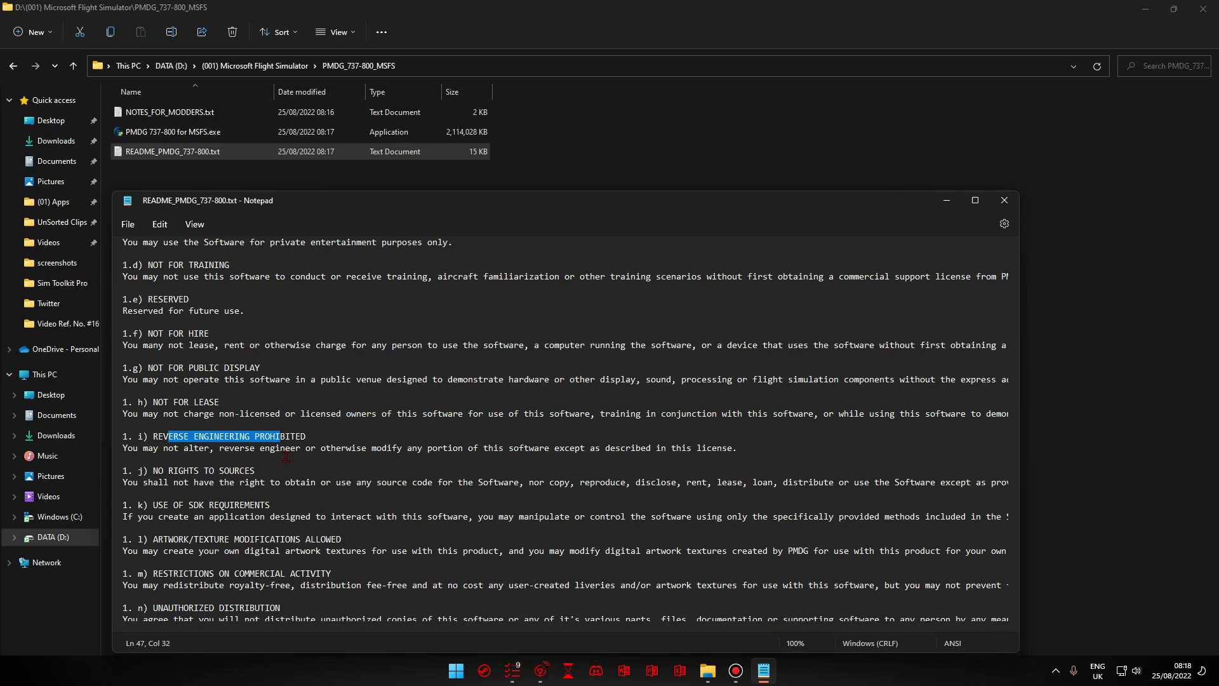
drag(186, 334, 351, 346)
scroll(349, 381, up, 6)
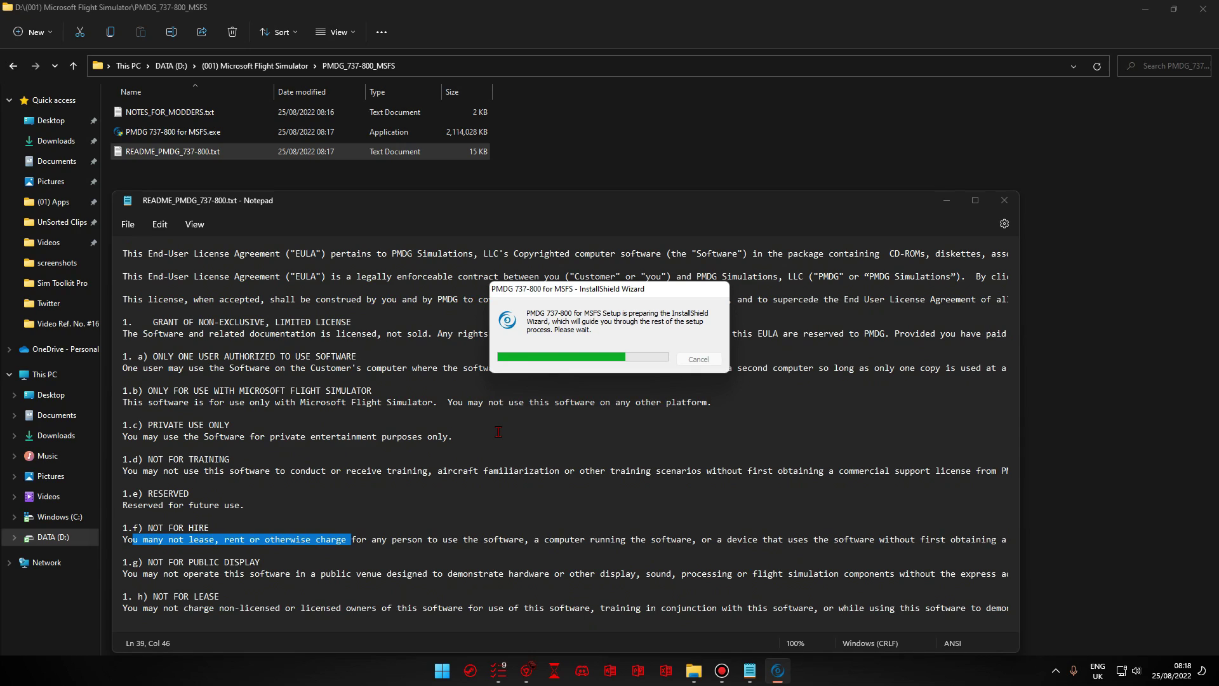
scroll(213, 370, up, 2)
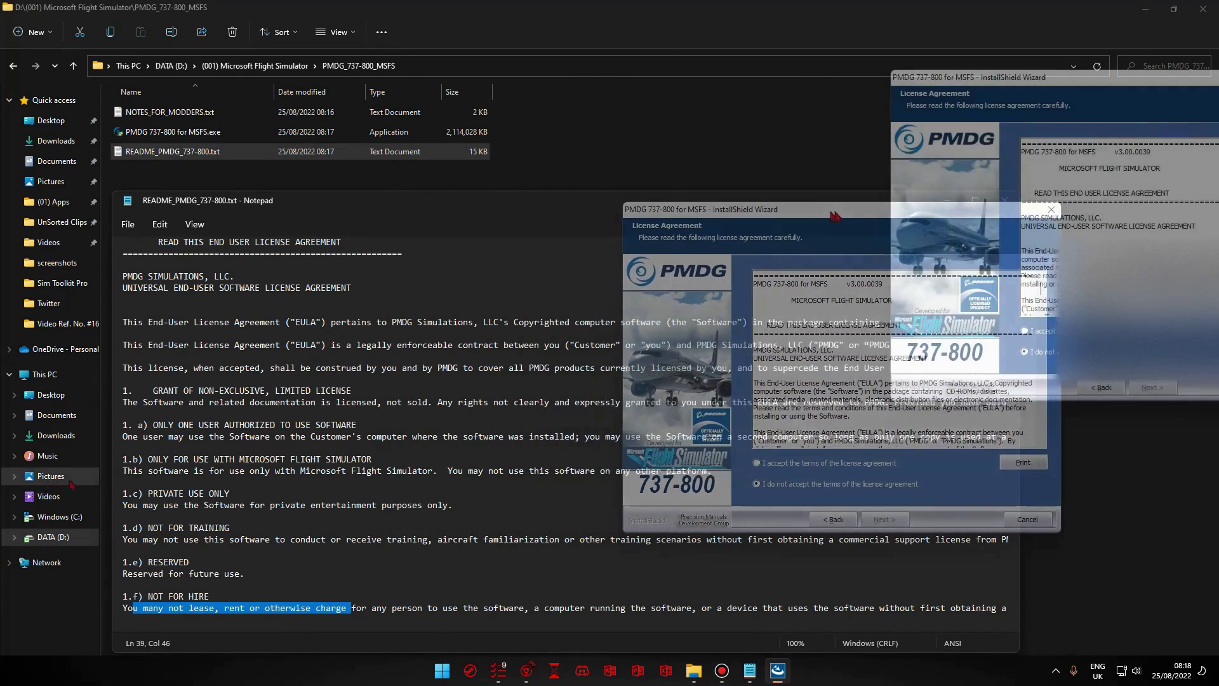
- Read the full one-user authorization clause 1. a) in the README and minimize the document
drag(209, 436, 779, 438)
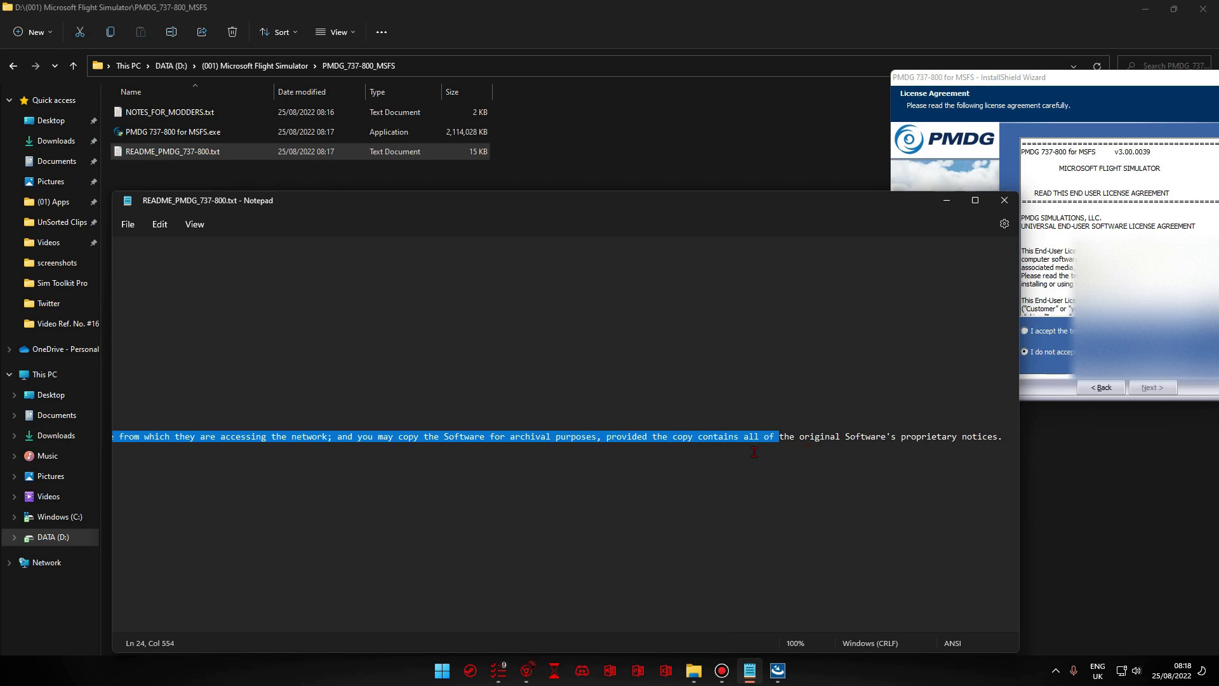
click(806, 413)
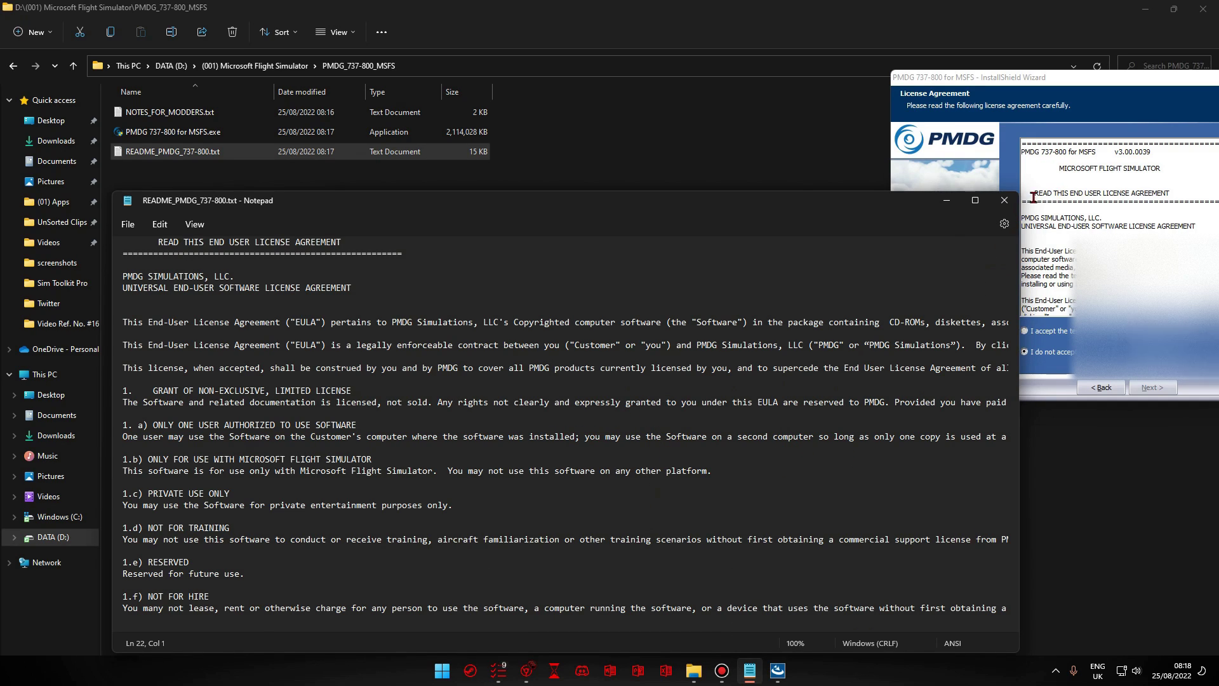
click(947, 200)
- Review and accept the license agreement in the PMDG 737-800 installer, and continue to product validation
drag(1088, 80, 519, 212)
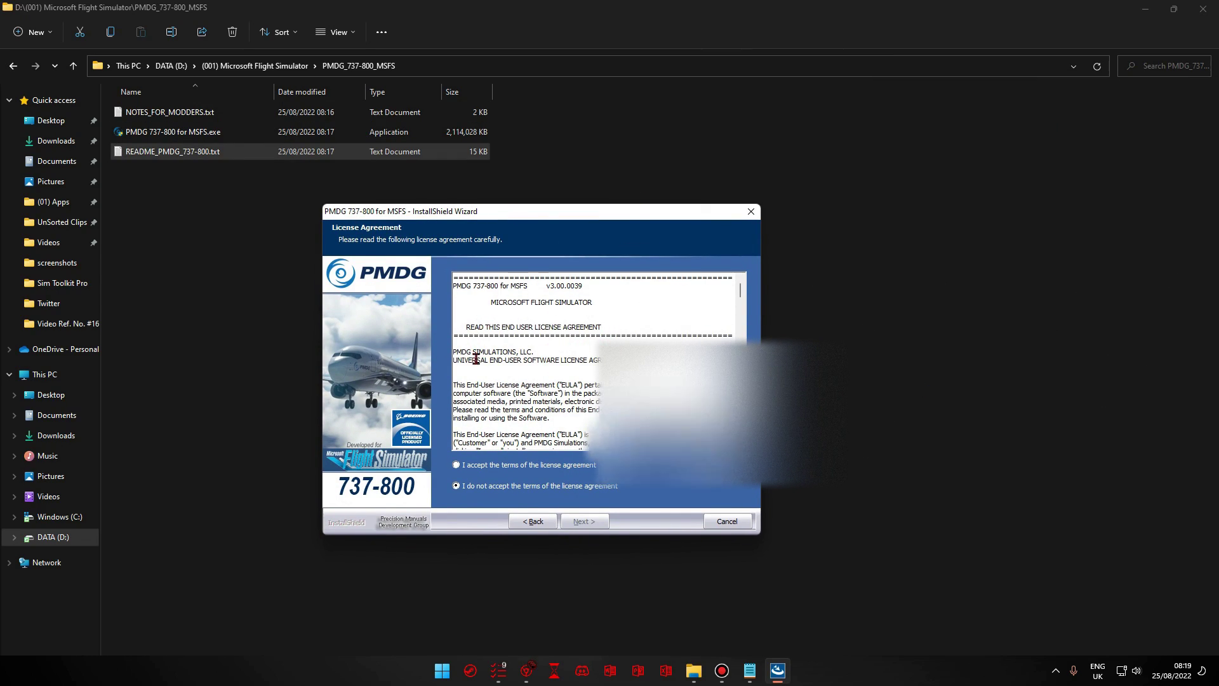
scroll(539, 286, down, 15)
scroll(513, 347, down, 3)
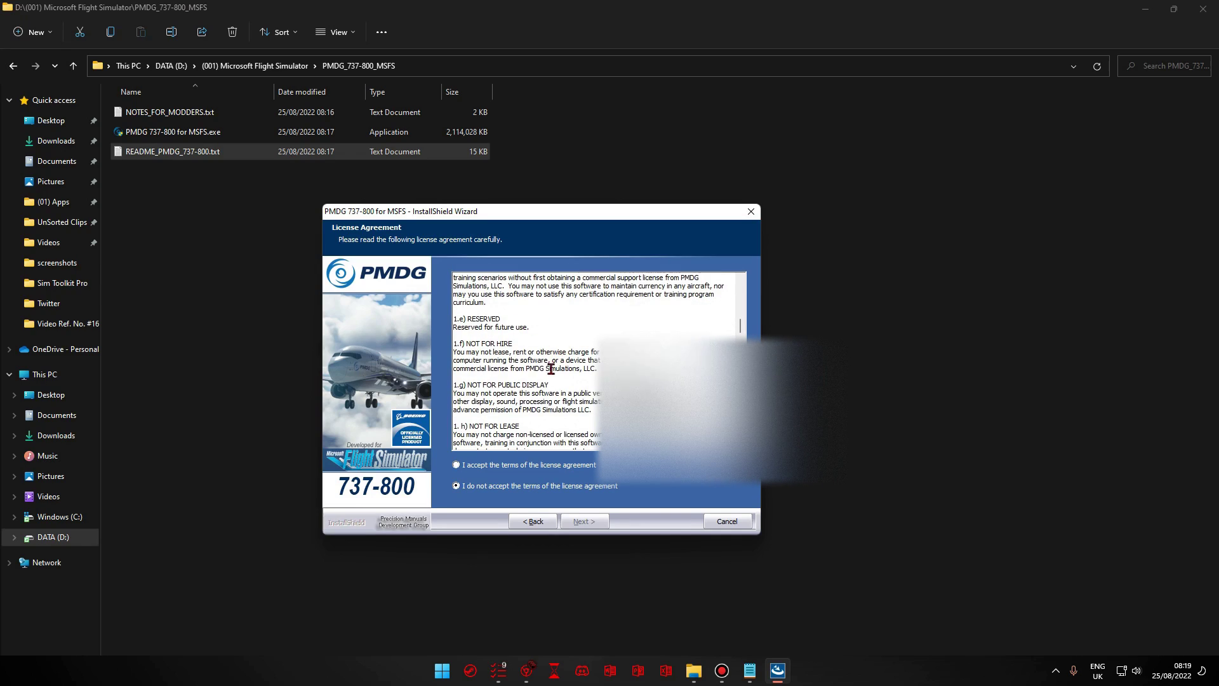
click(470, 464)
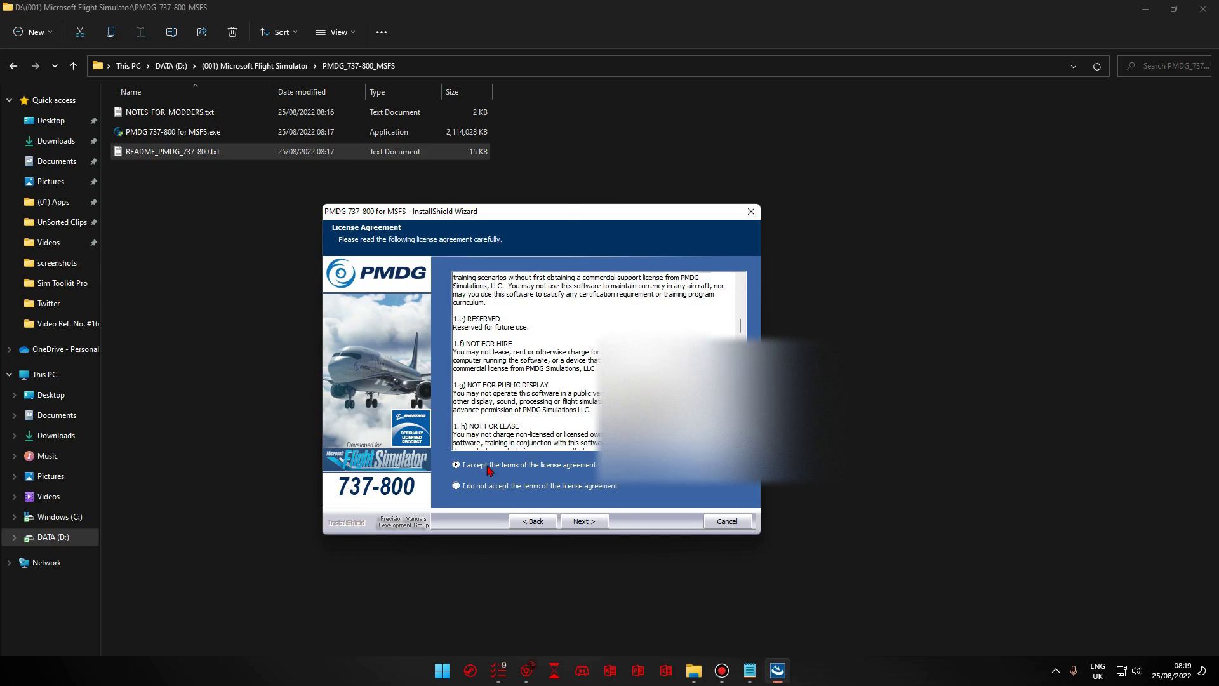
click(585, 524)
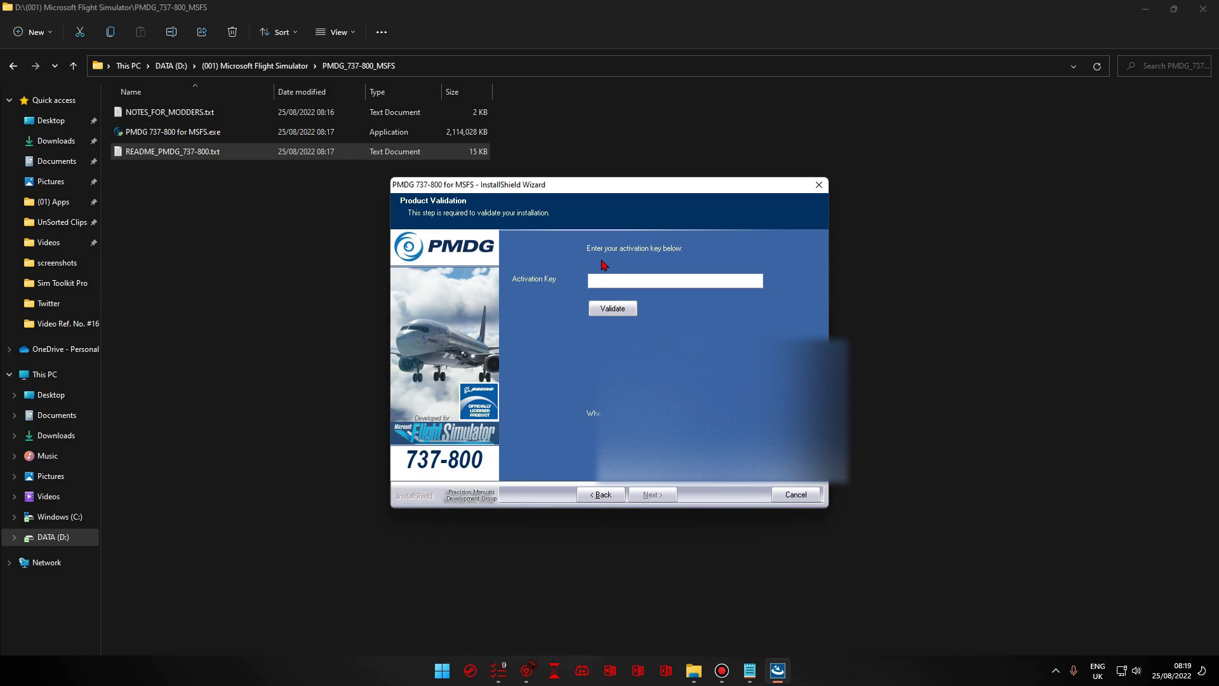
- Copy the activation key from the license email into the PMDG 737-800 installer, validate it, and proceed with the installation
click(603, 280)
click(526, 670)
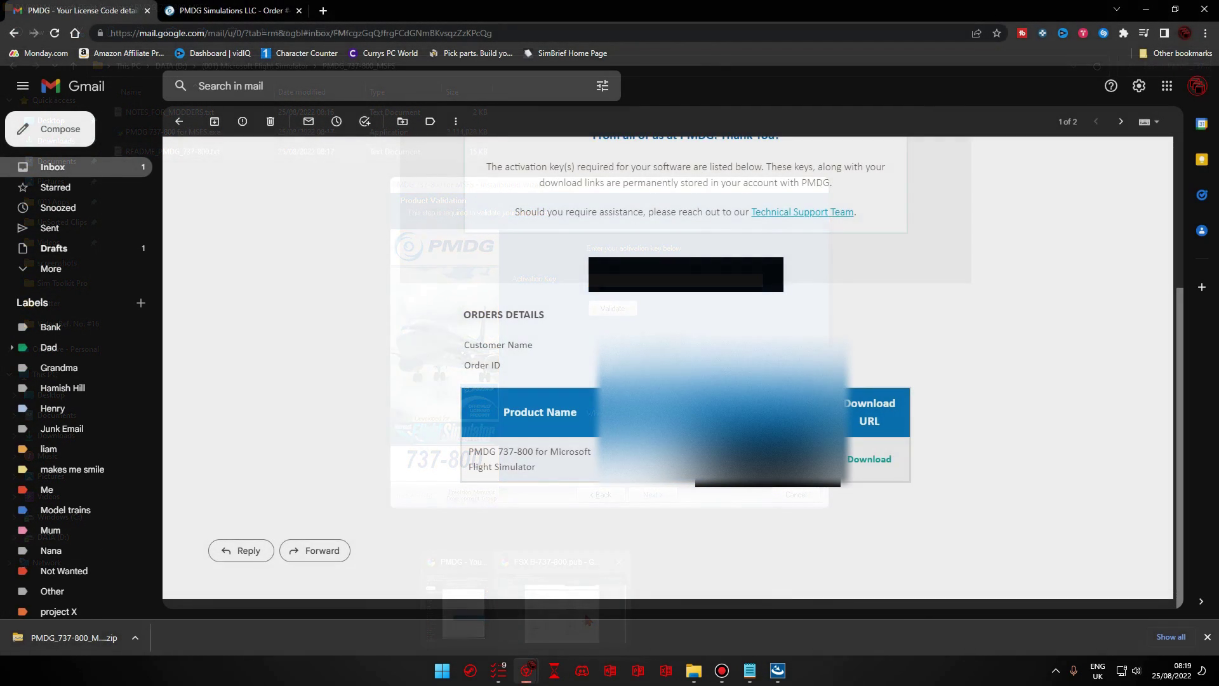
key(alt+Tab)
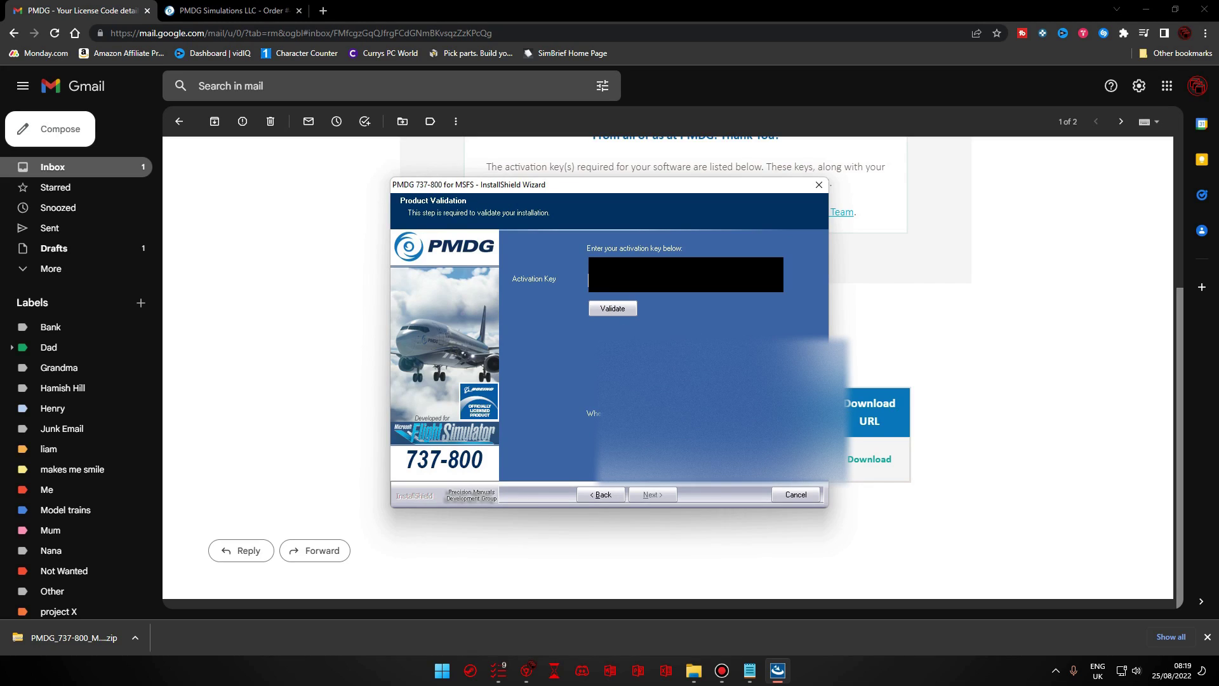
click(613, 308)
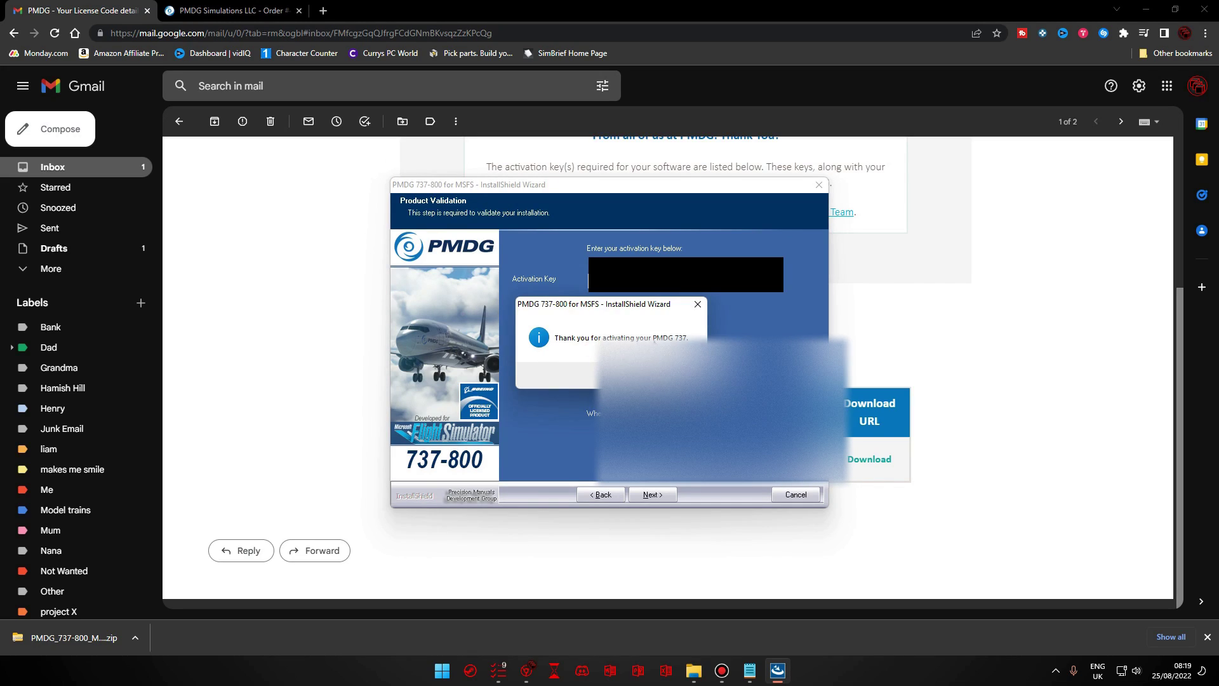
key(Return)
click(653, 495)
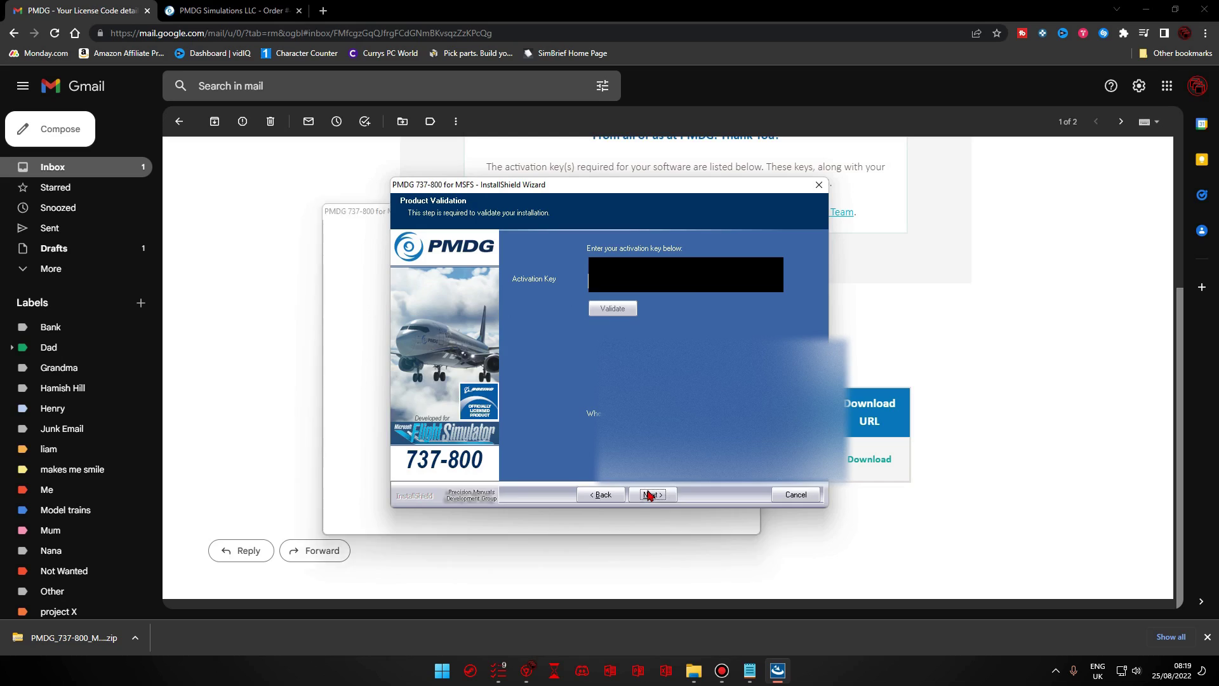
click(654, 495)
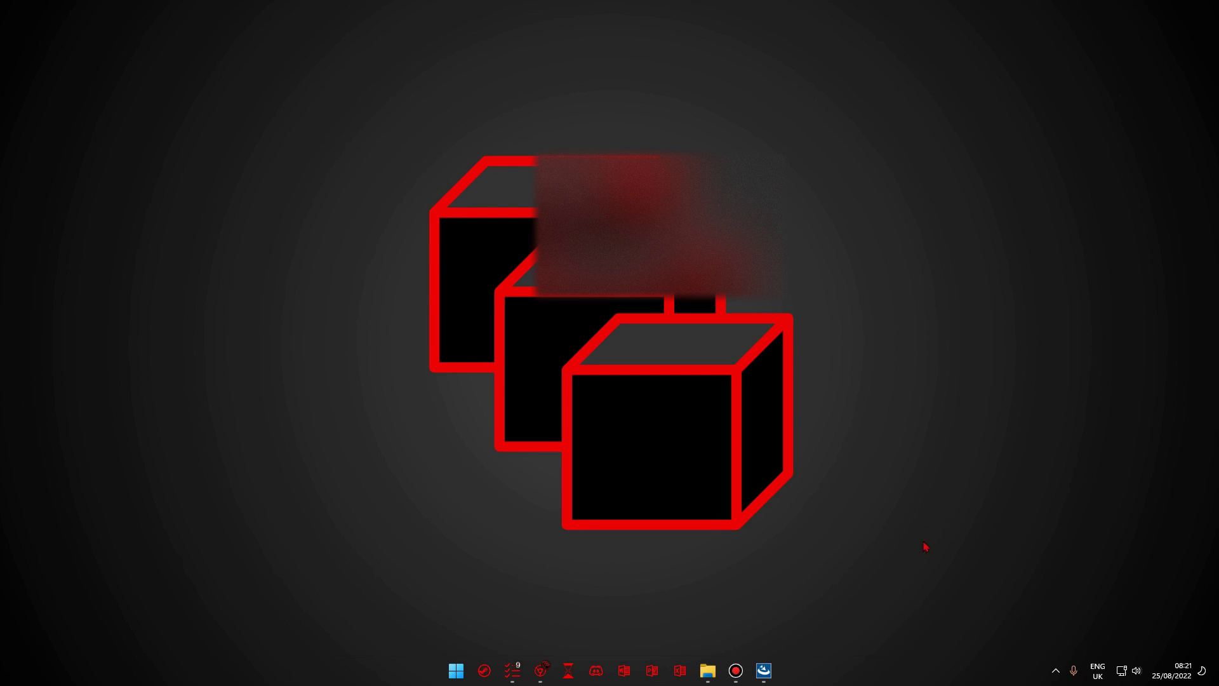
- Acknowledge the PMDG Operations Center update so the program restarts, and minimize its window
mouse_move(770, 664)
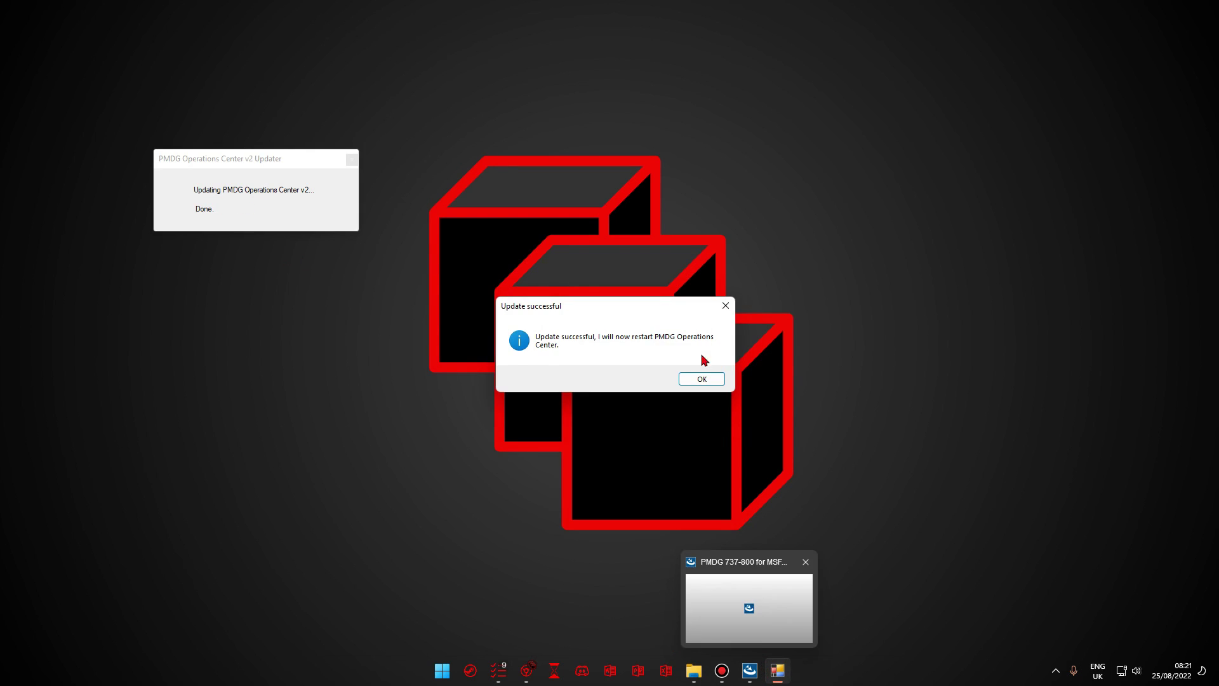
click(702, 379)
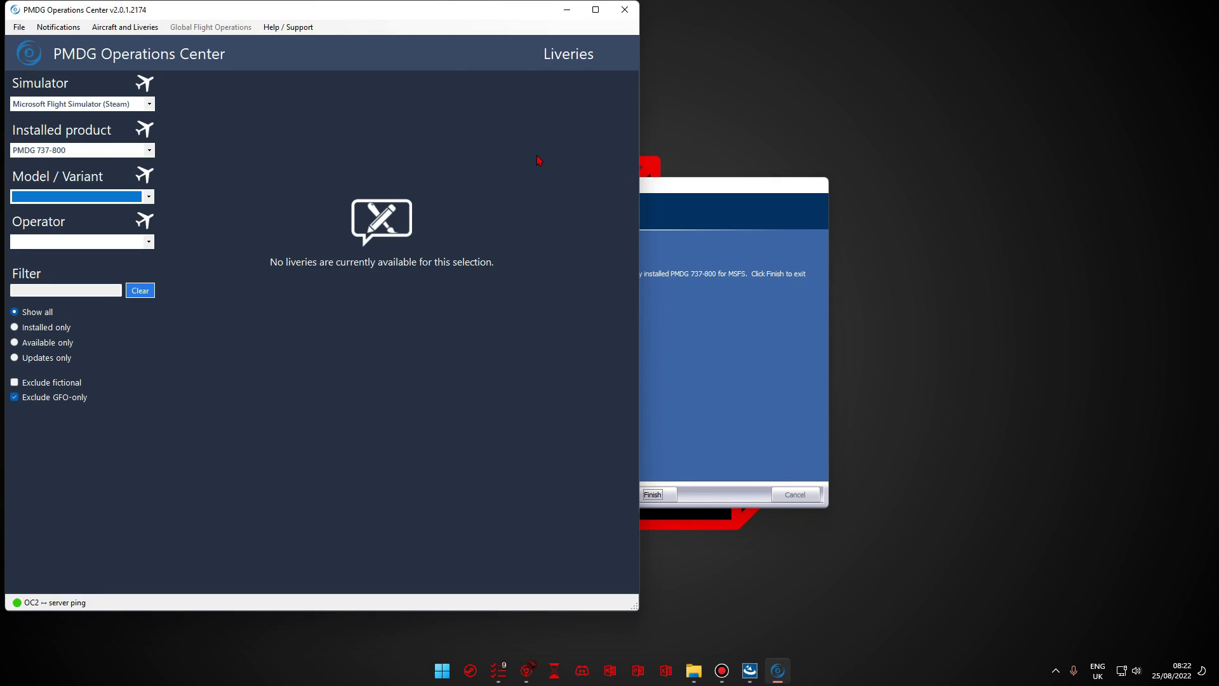
click(561, 12)
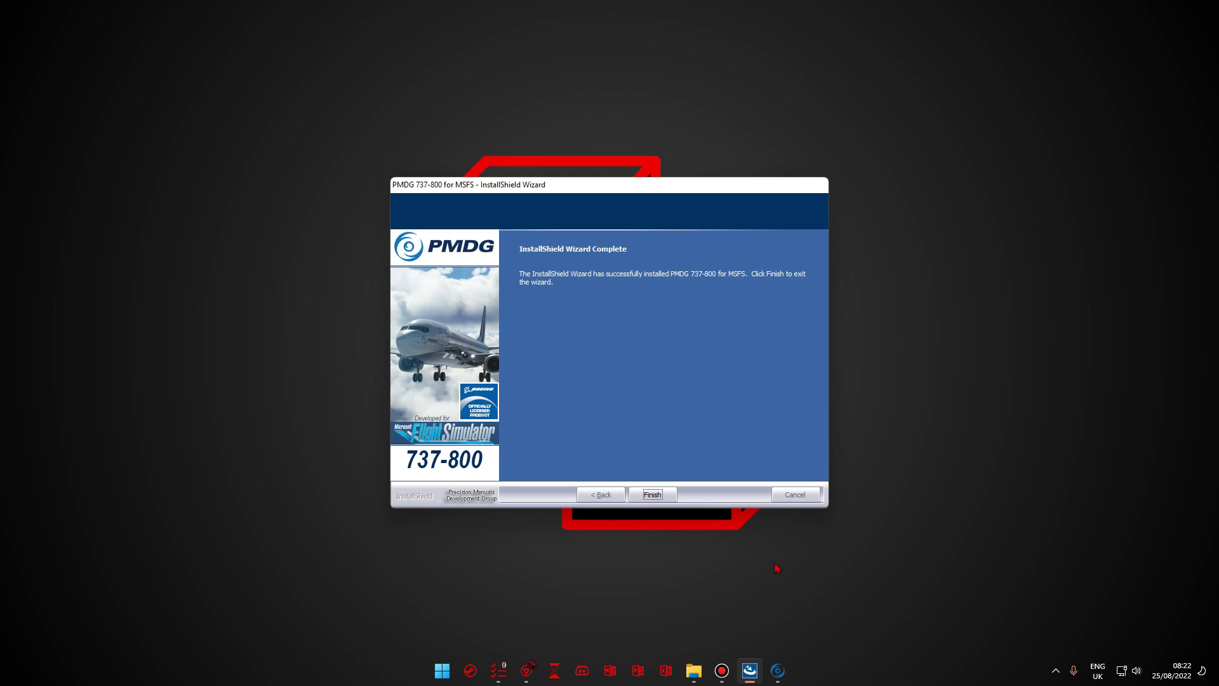
- Look at the Model / Variant choices for the PMDG 737-800 in PMDG Operations Center, and finish the installer wizard
mouse_move(780, 677)
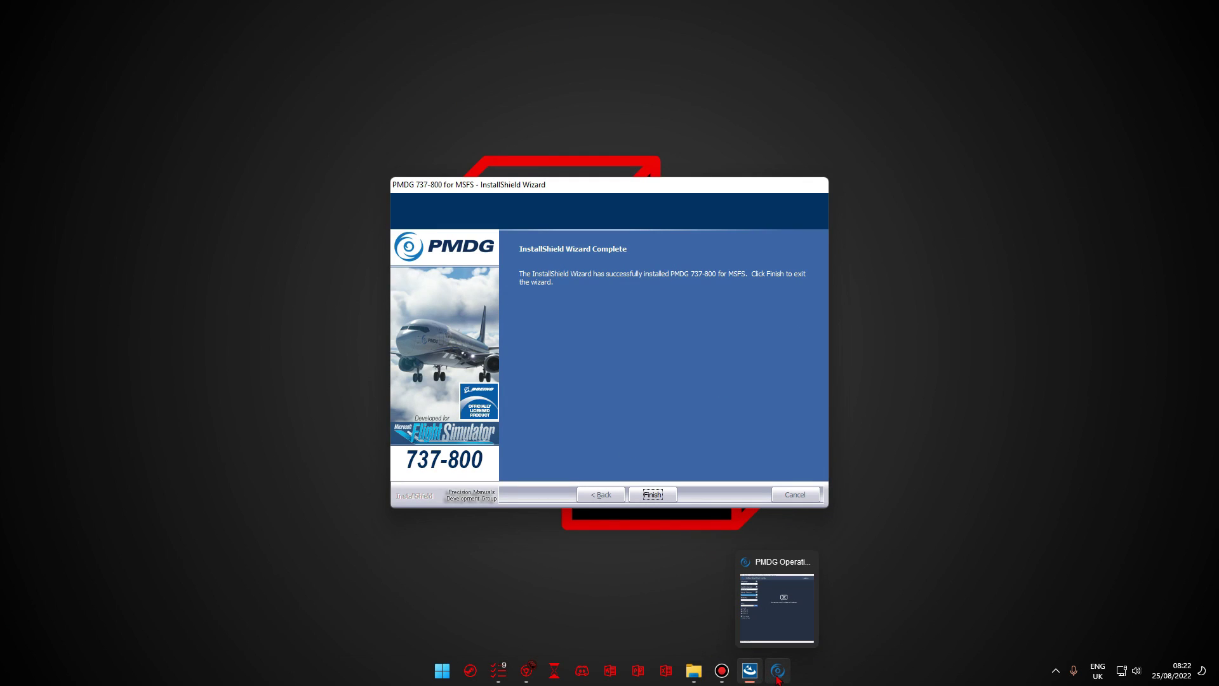
click(778, 675)
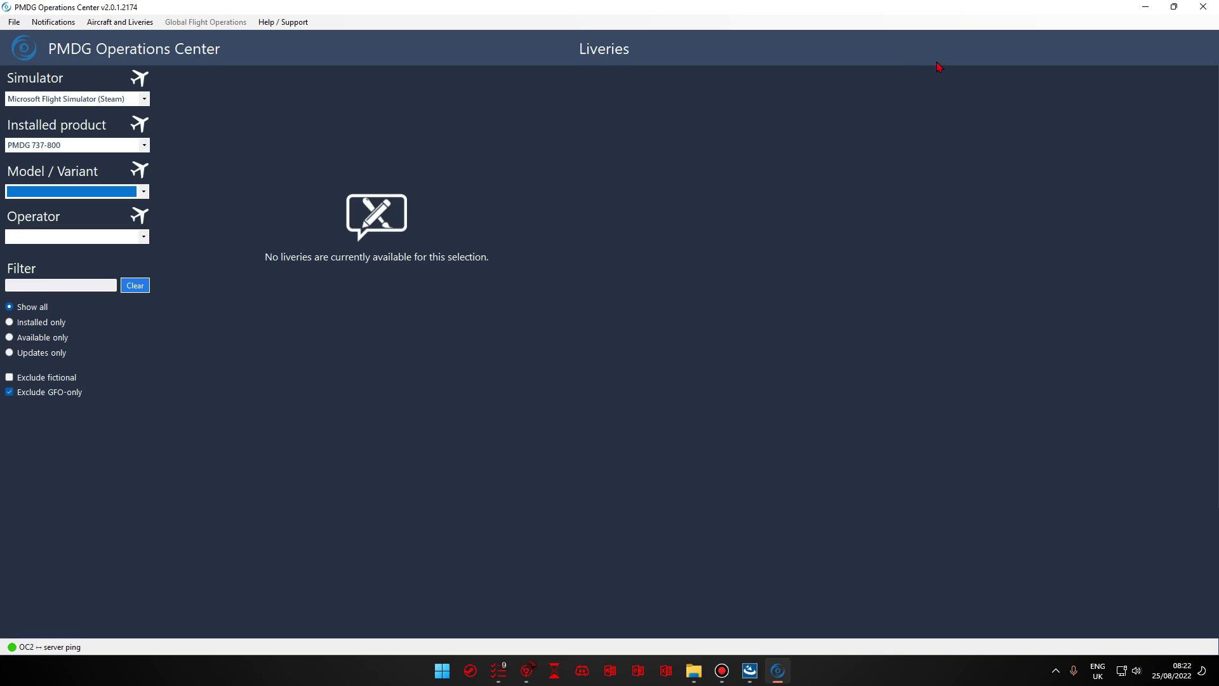
click(53, 193)
click(76, 214)
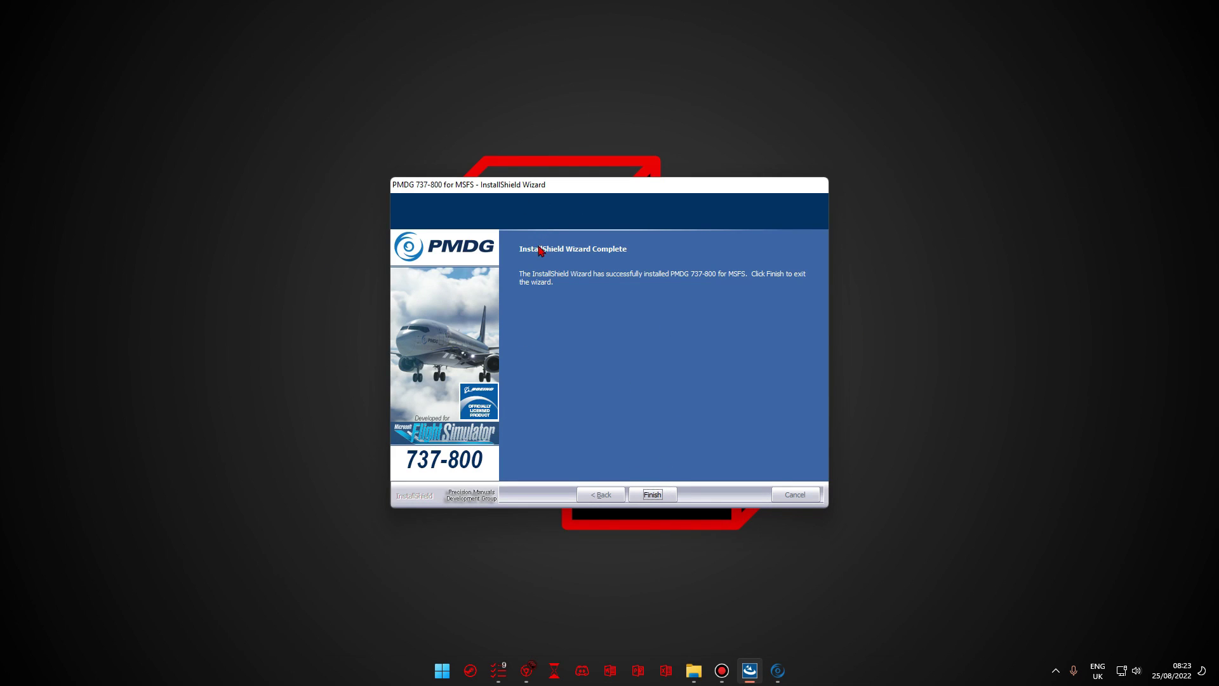
click(660, 495)
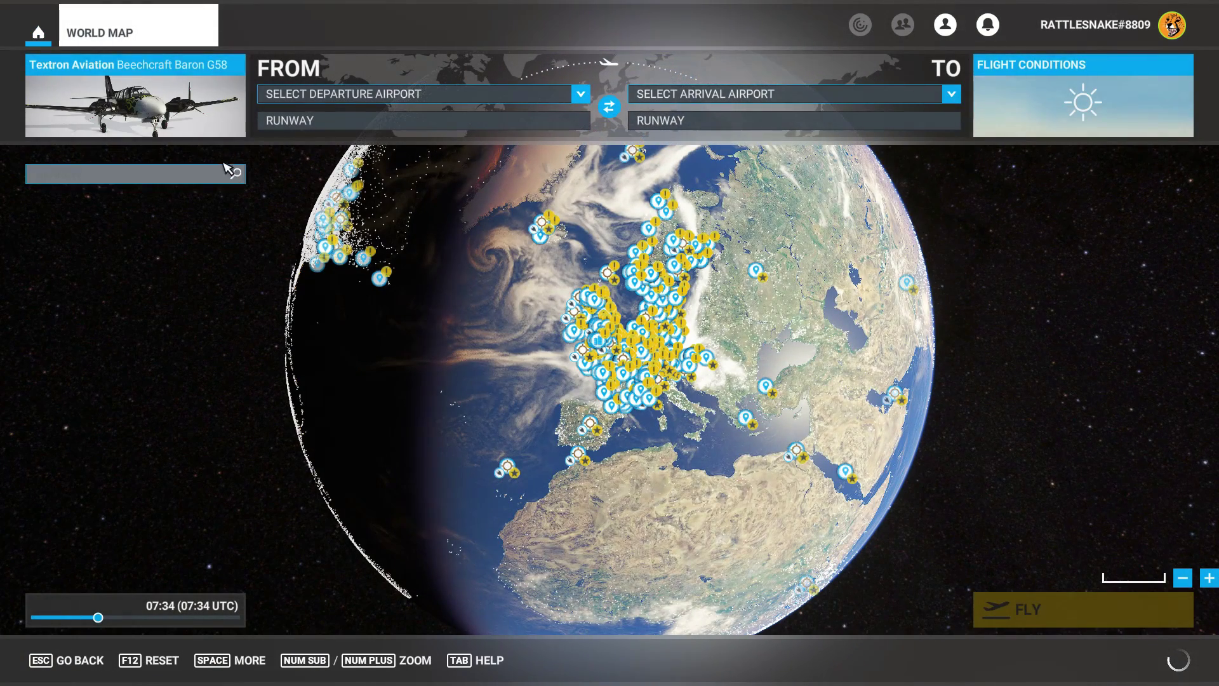
- In Microsoft Flight Simulator's world map, browse the aircraft for the new 737 variants, select the Boeing 737-BBJ2, and show its liveries
click(210, 120)
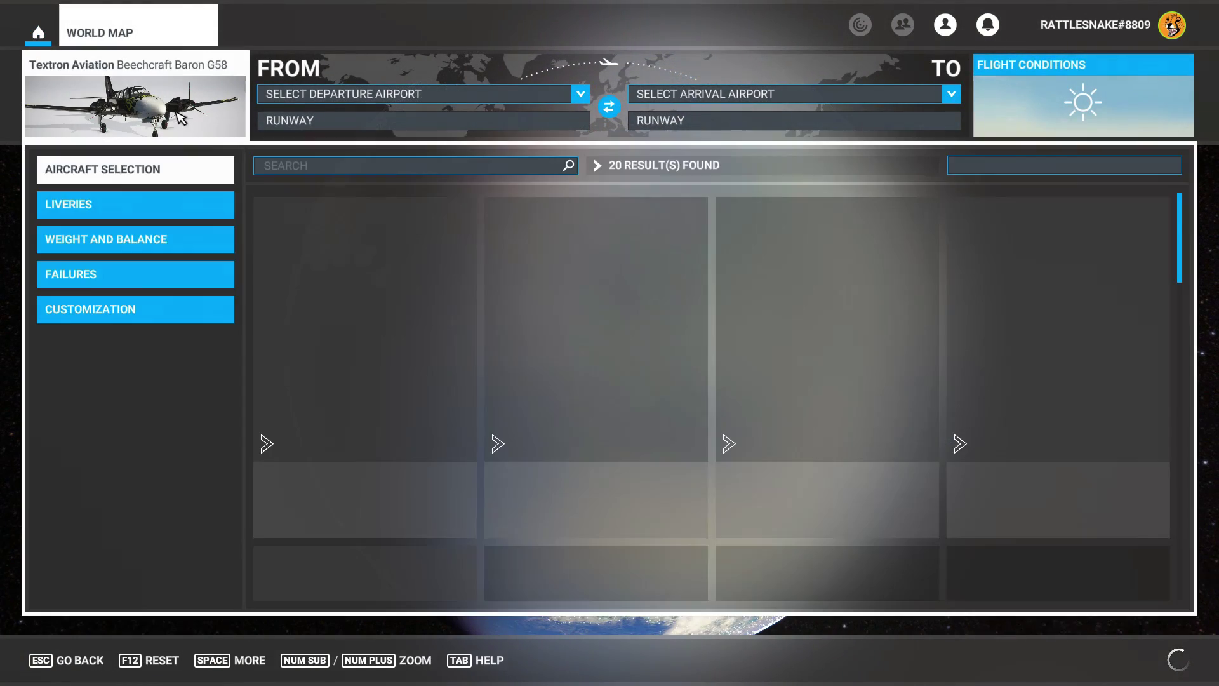
scroll(575, 346, down, 6)
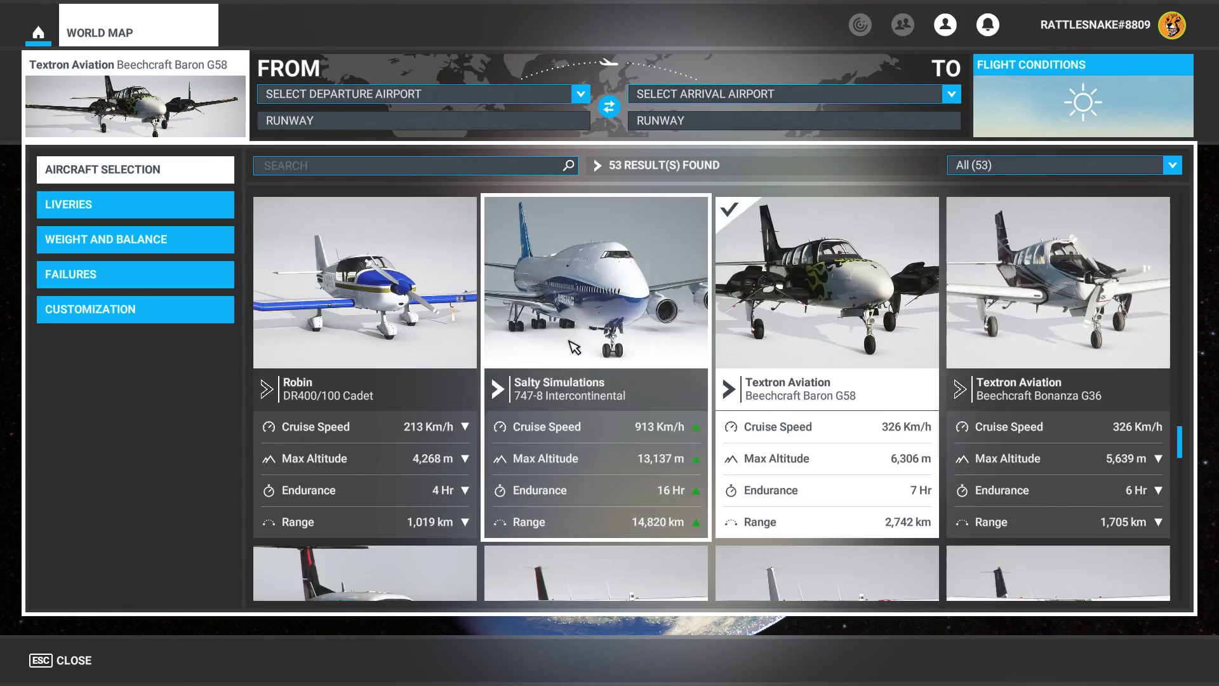
scroll(574, 344, down, 6)
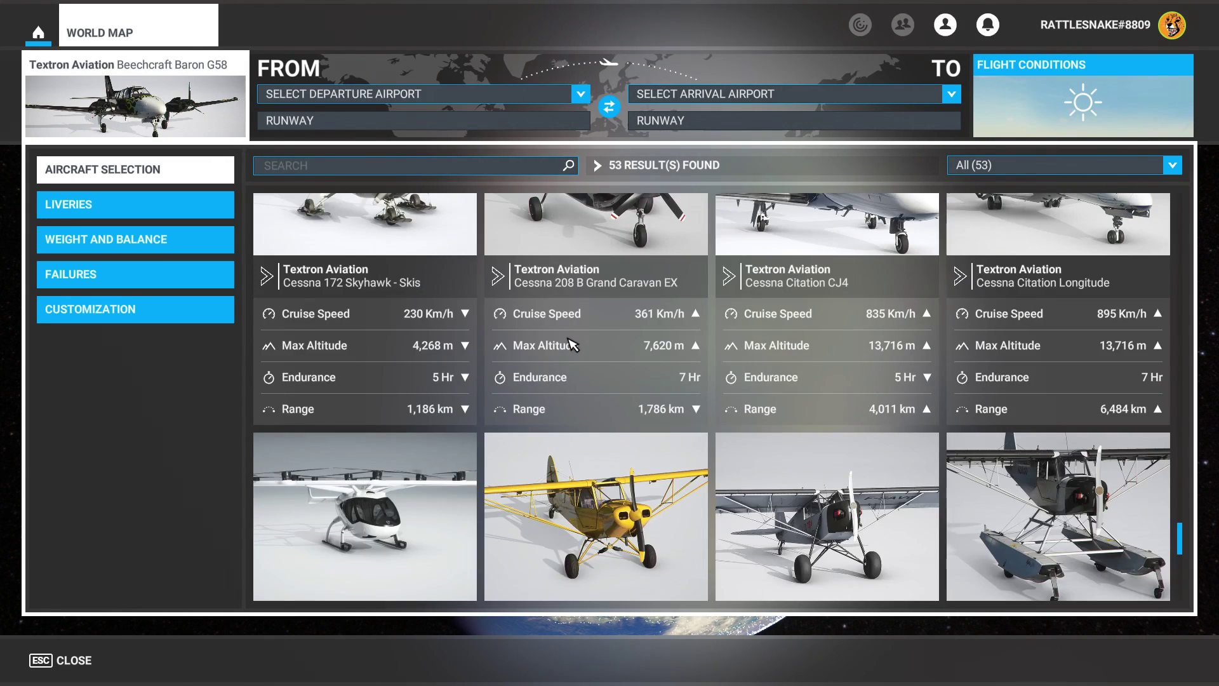
scroll(572, 343, up, 8)
scroll(570, 339, up, 8)
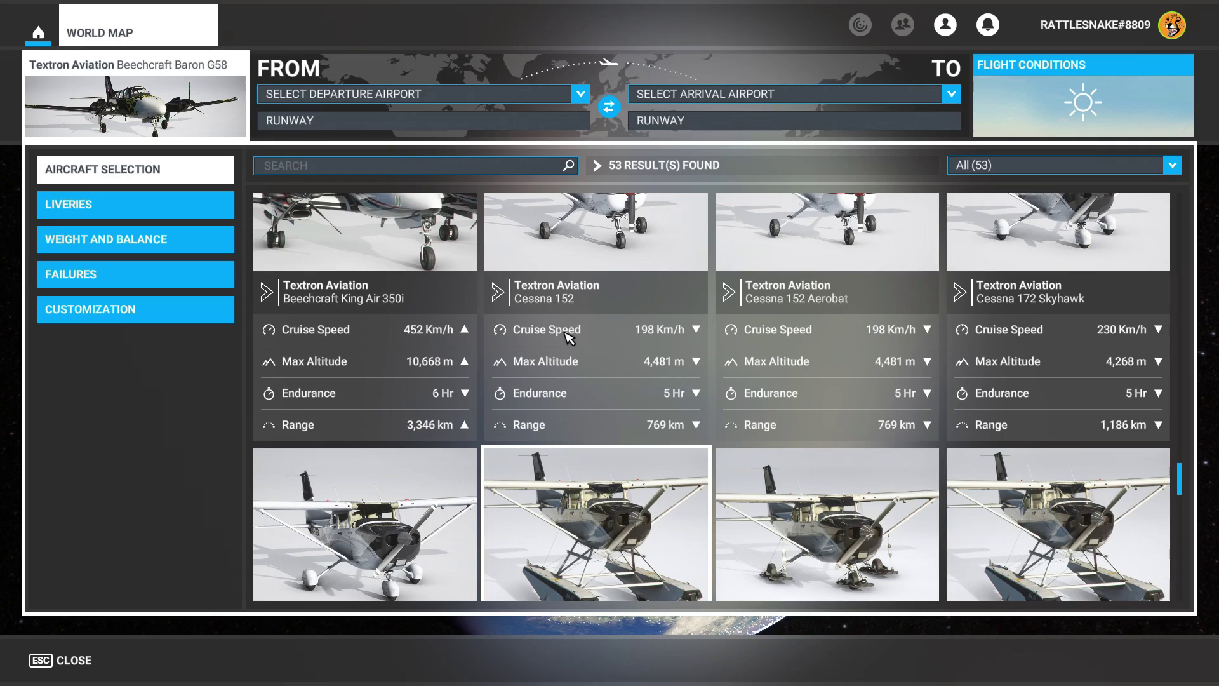
scroll(569, 337, up, 6)
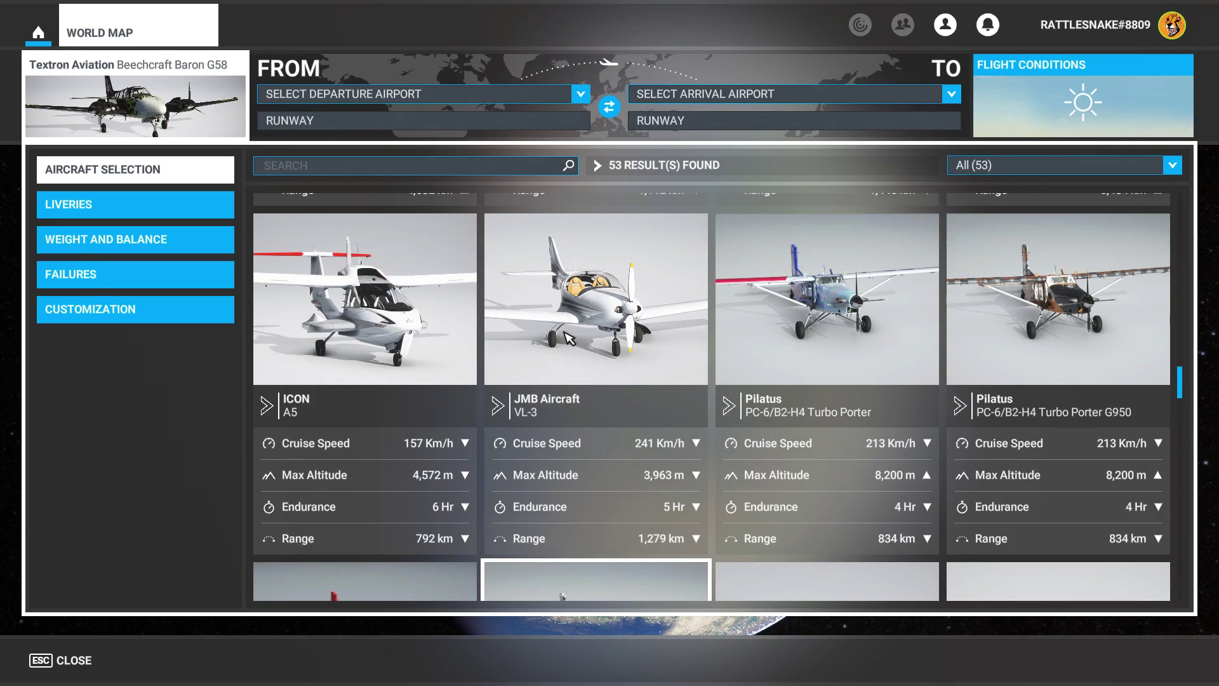
scroll(567, 339, up, 8)
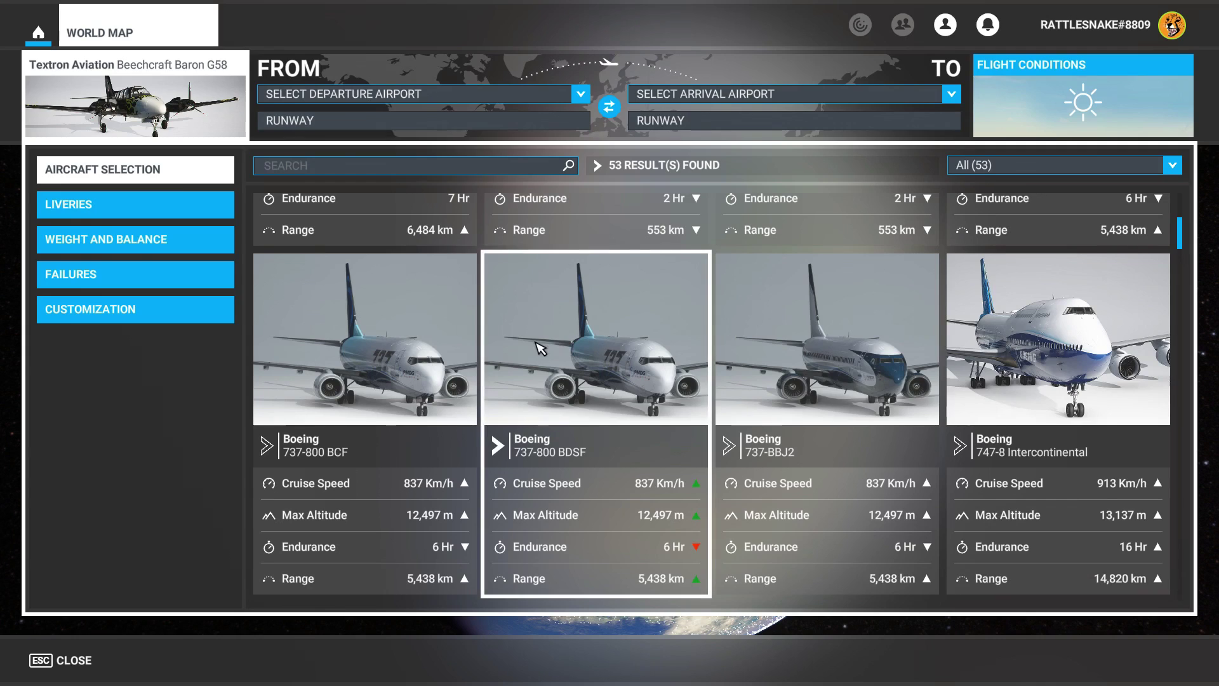
scroll(568, 341, up, 1)
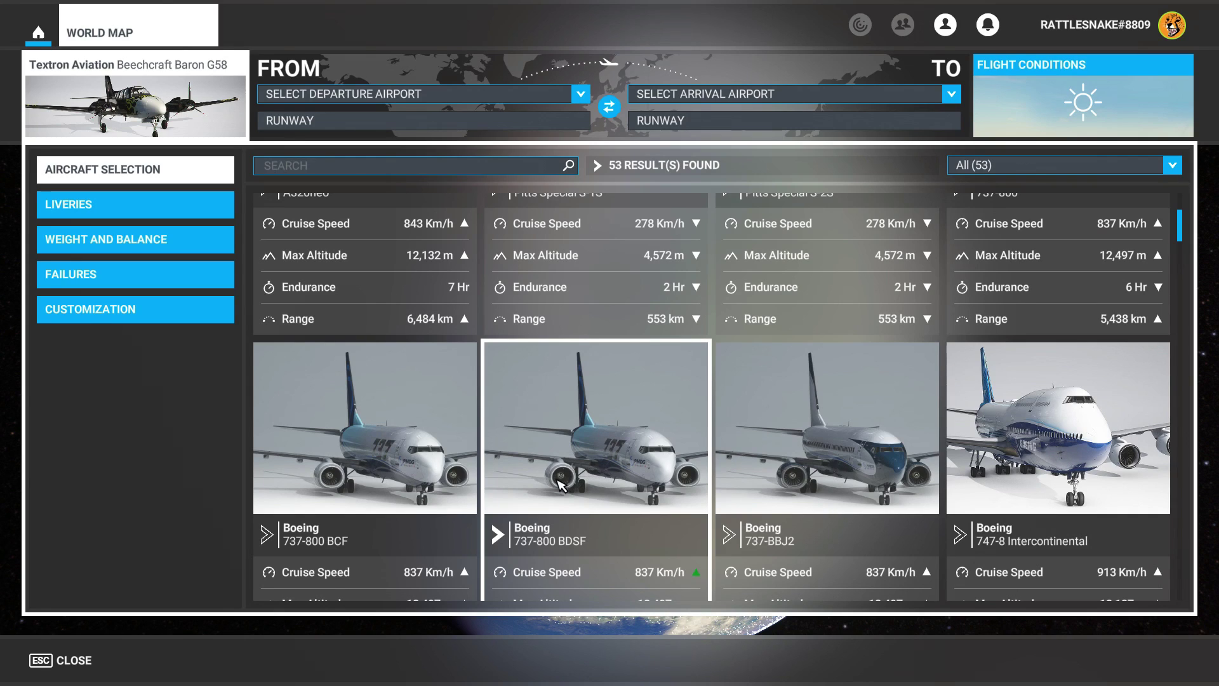
scroll(501, 458, up, 1)
scroll(506, 462, up, 1)
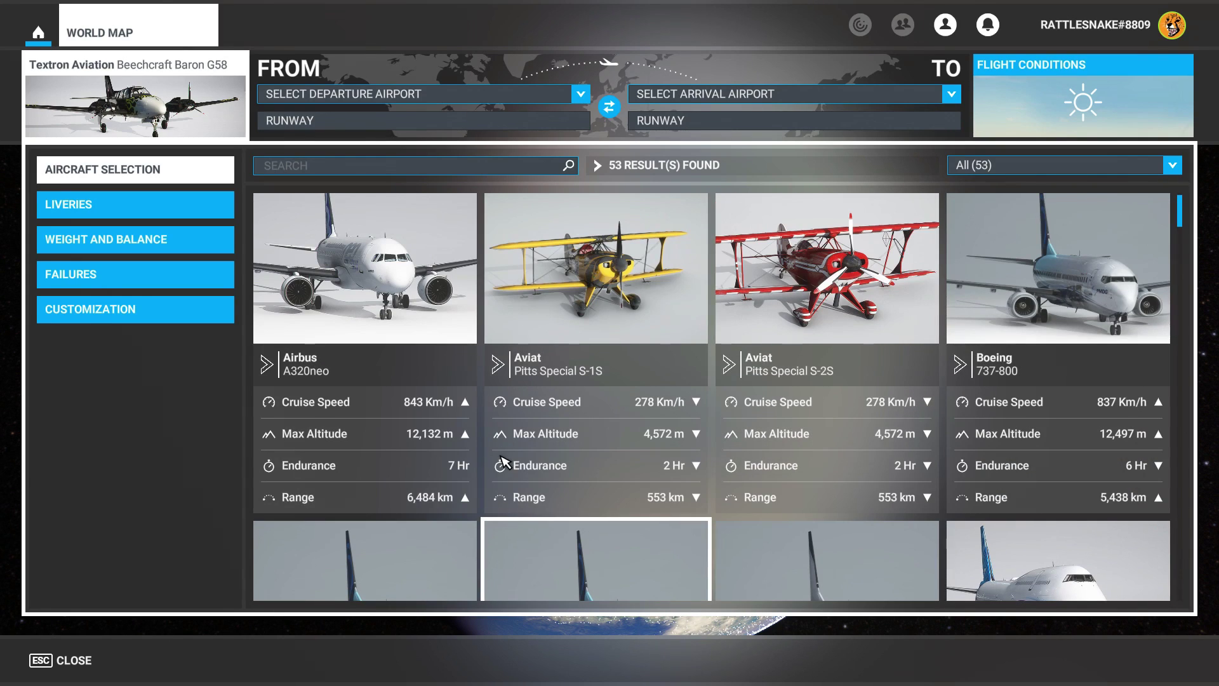
scroll(647, 470, down, 2)
scroll(657, 475, up, 1)
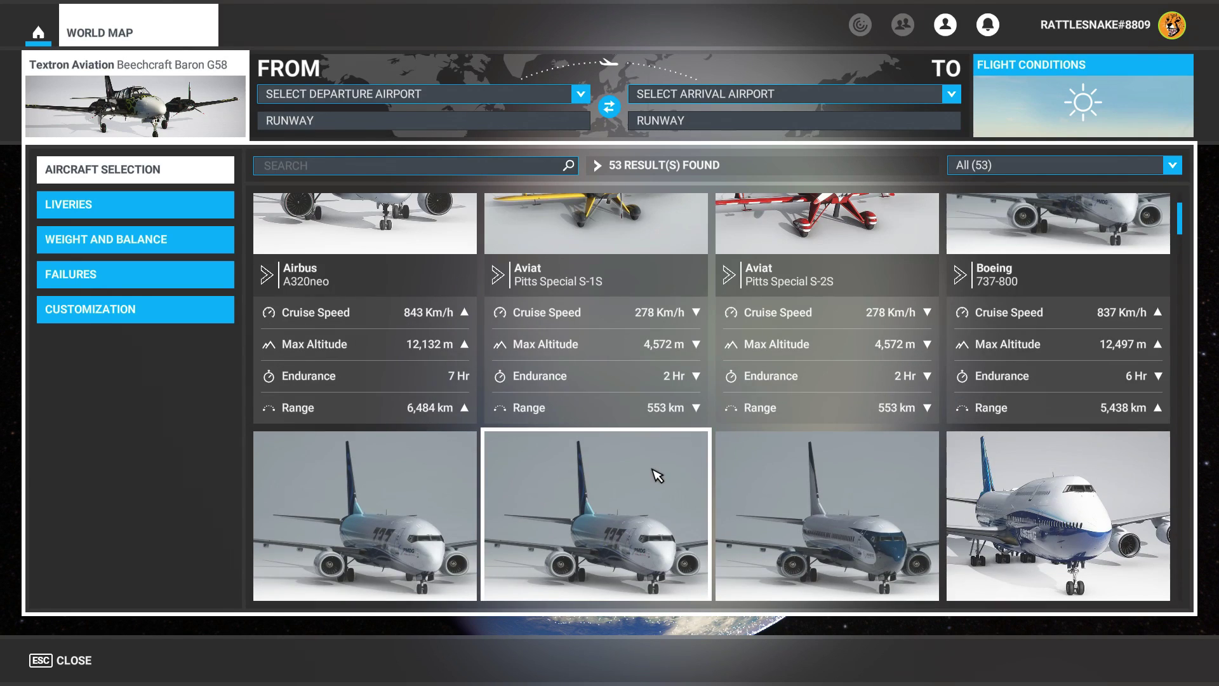
scroll(658, 475, down, 2)
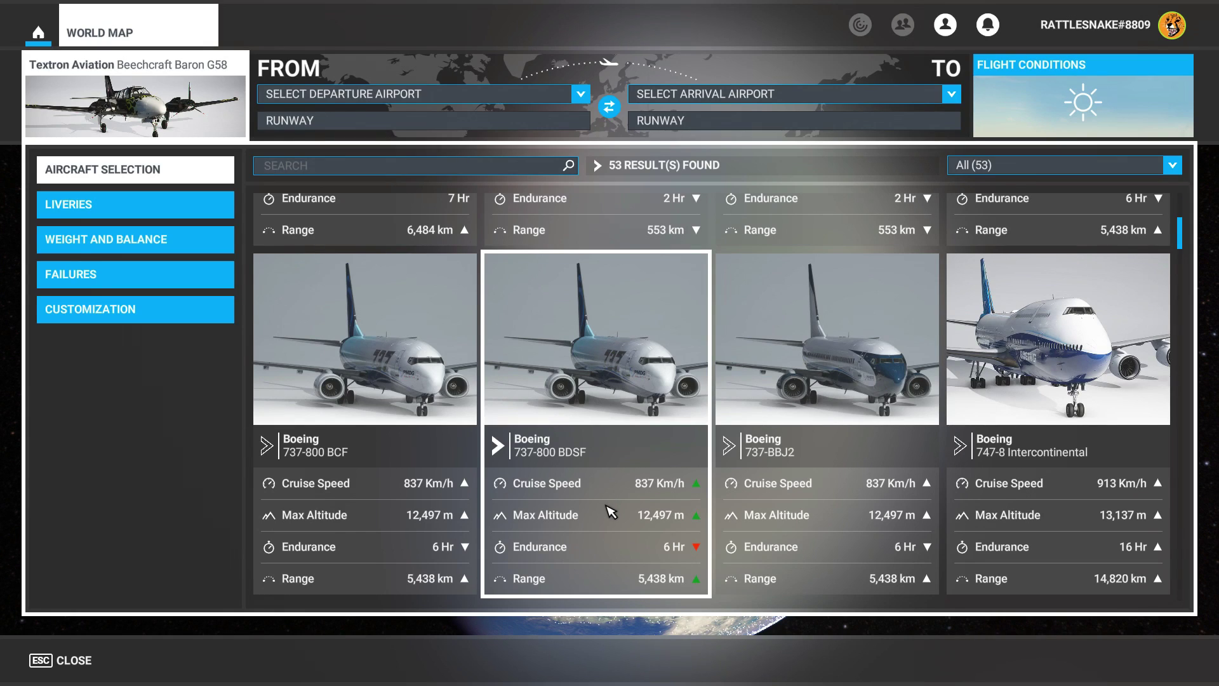
click(797, 442)
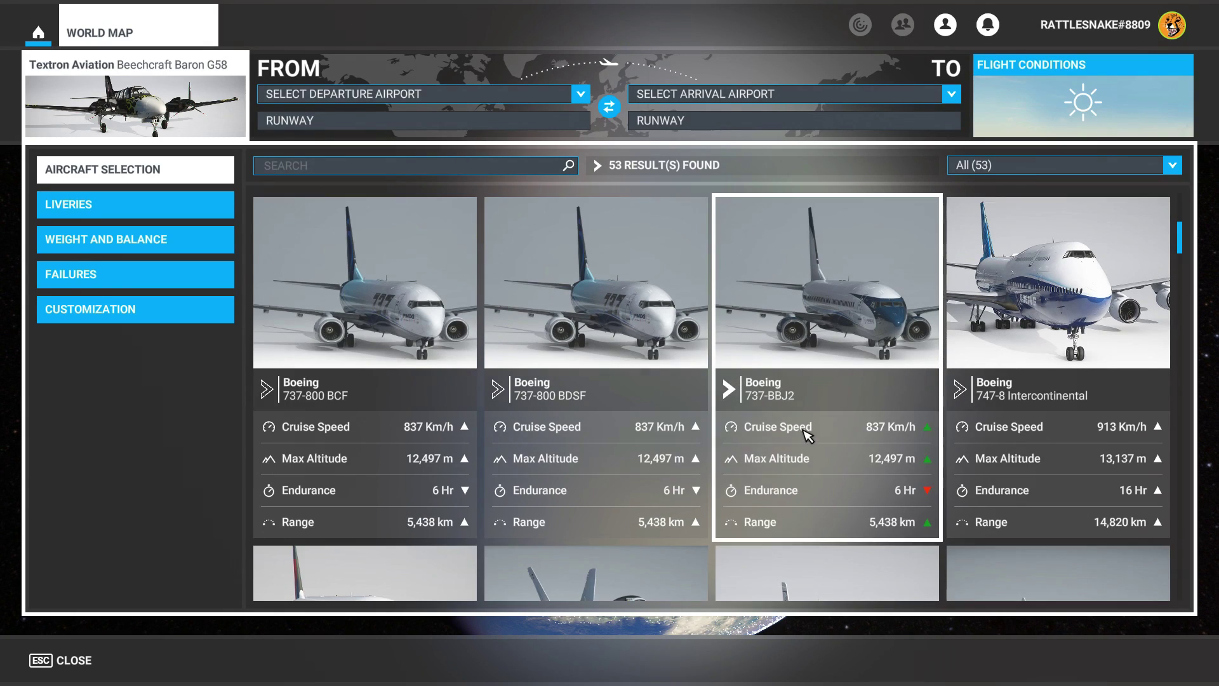
click(145, 207)
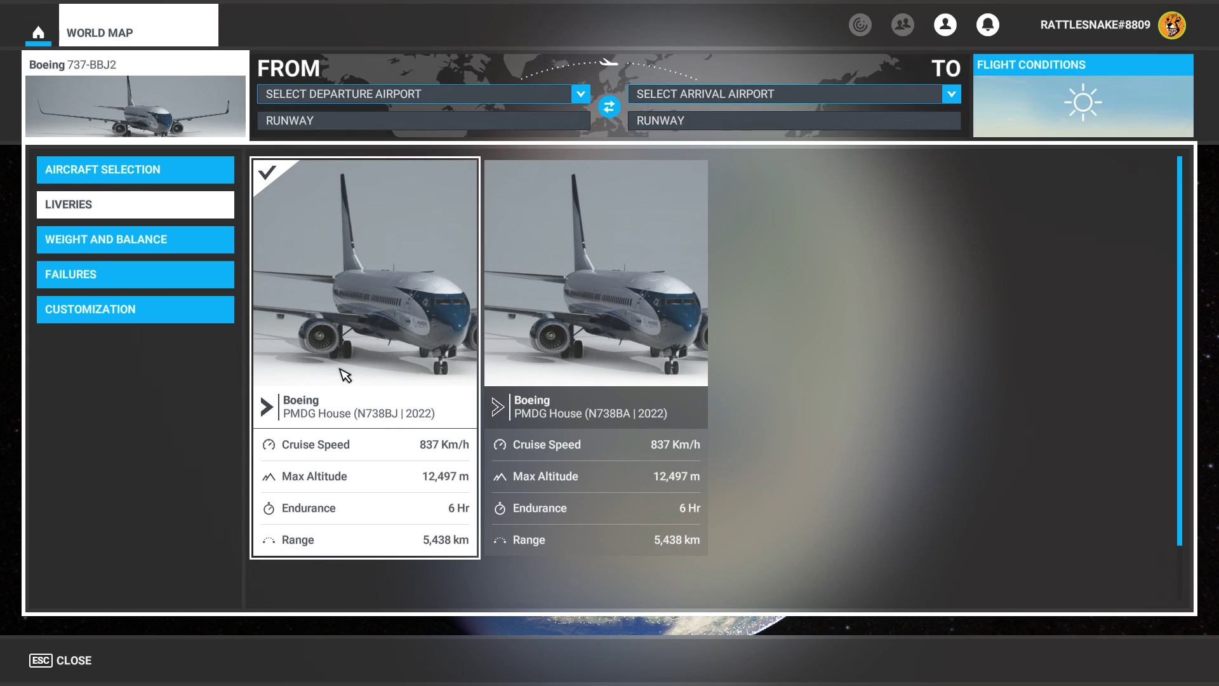
- Clear the tail number, call sign and flight number in the 737-BBJ2's customization options
click(118, 312)
click(812, 199)
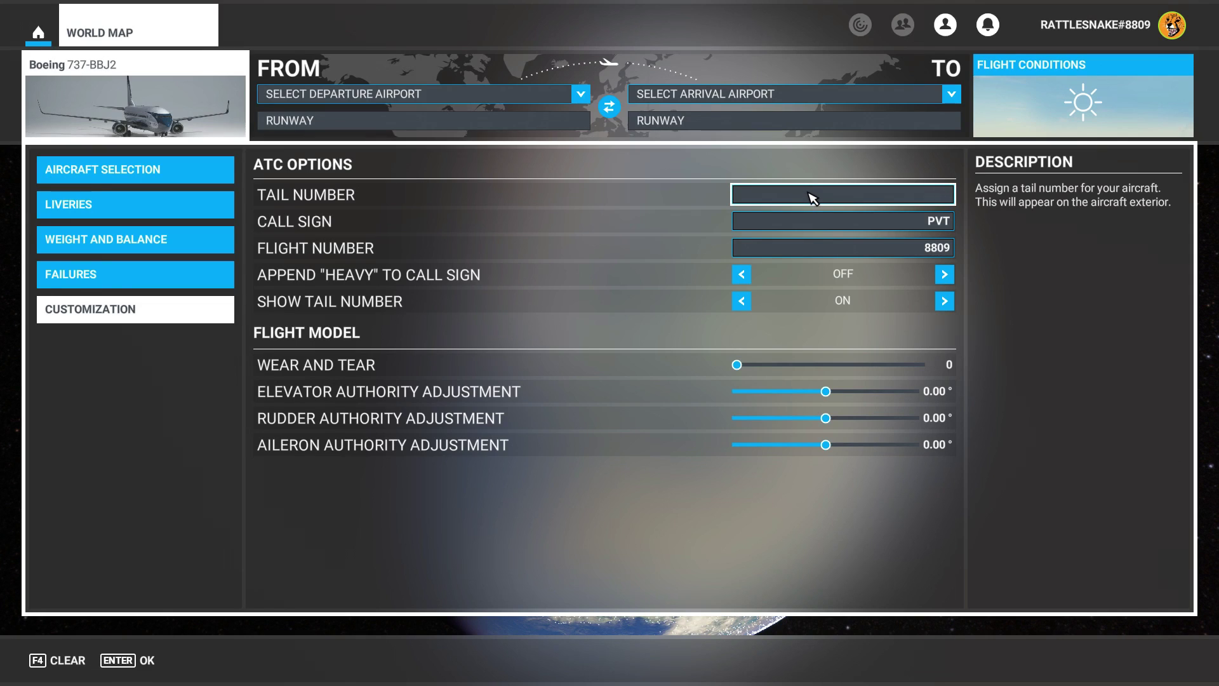
click(808, 225)
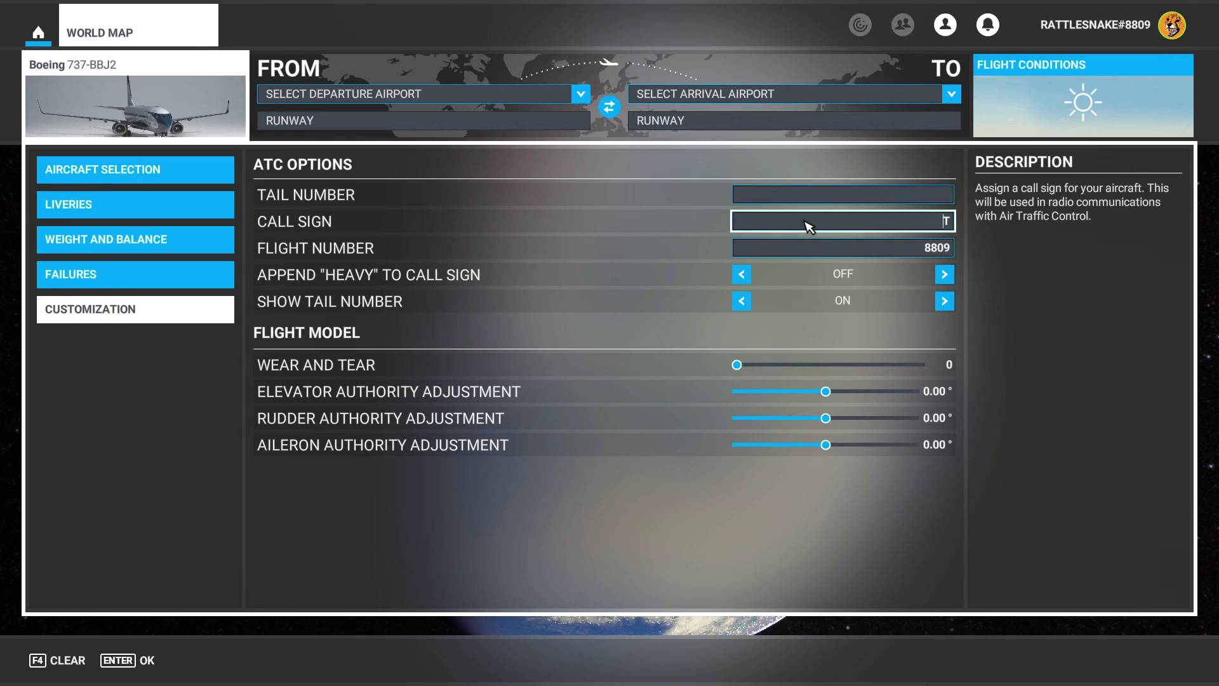
key(Return)
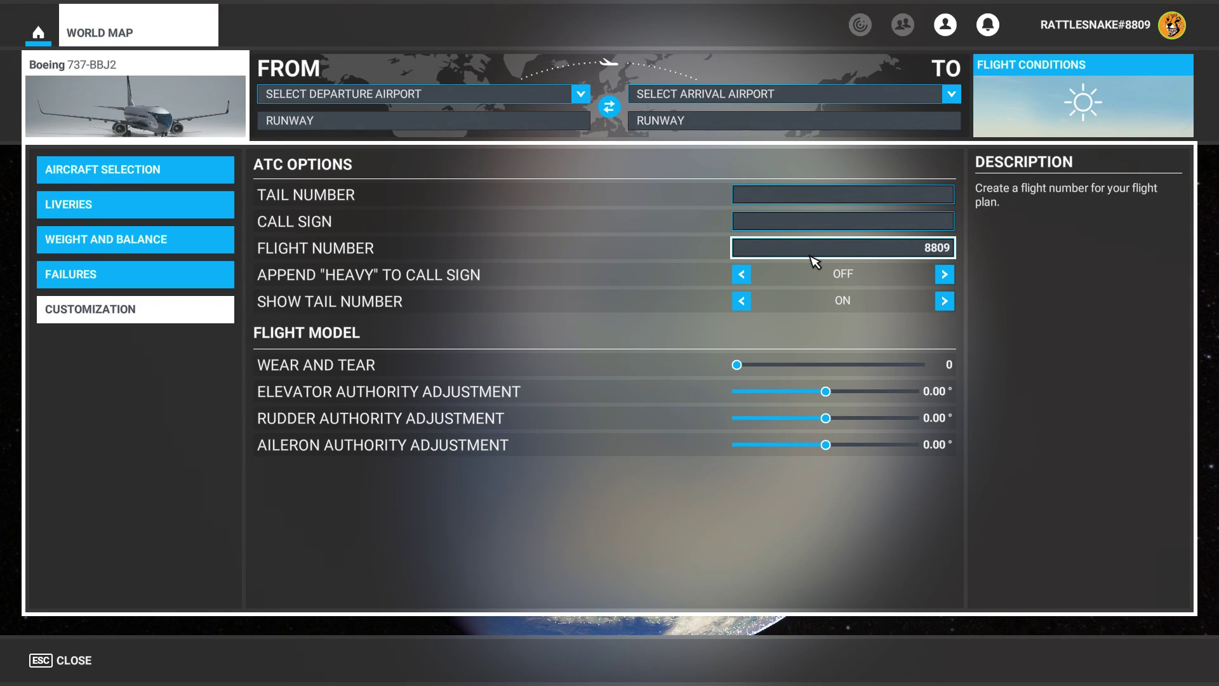
click(845, 254)
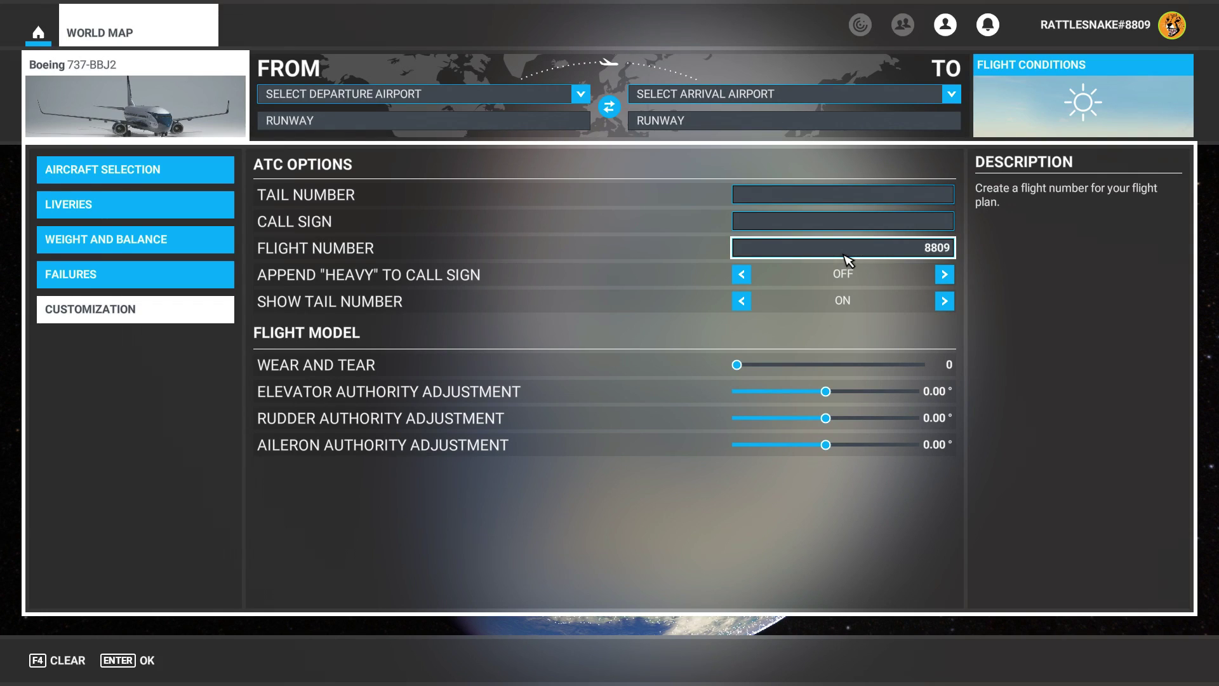
key(Return)
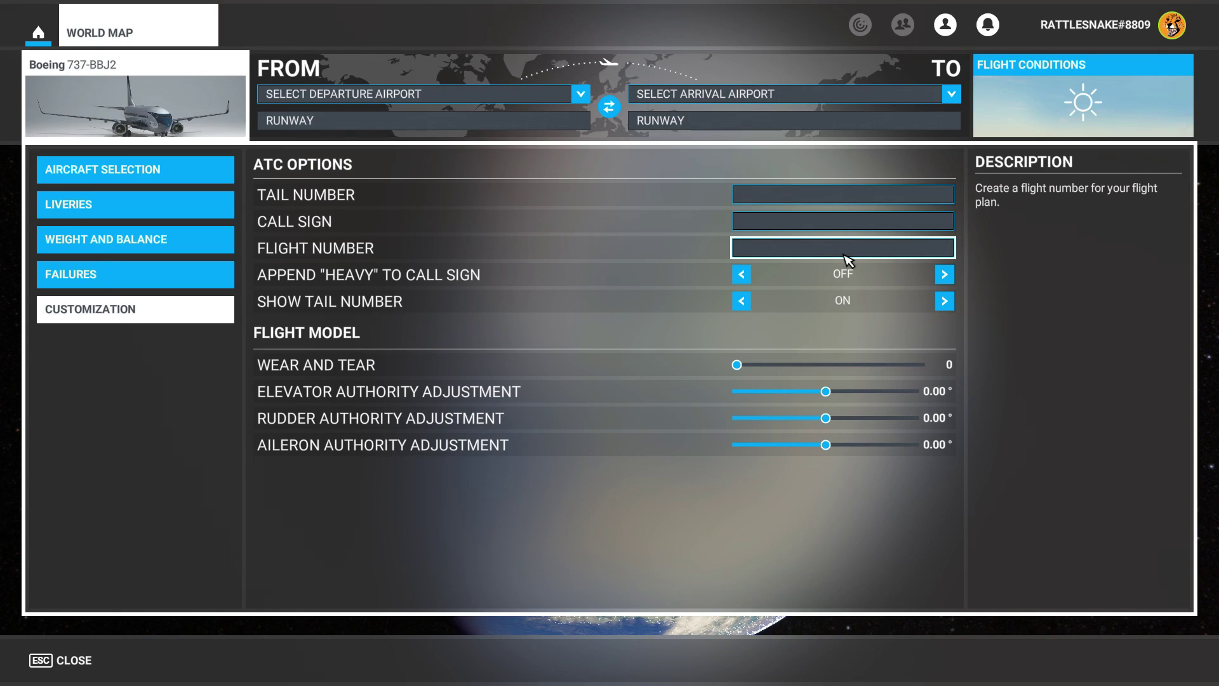
- Review the 737-BBJ2's failures, weight and balance, and liveries, and return to the world map
click(160, 274)
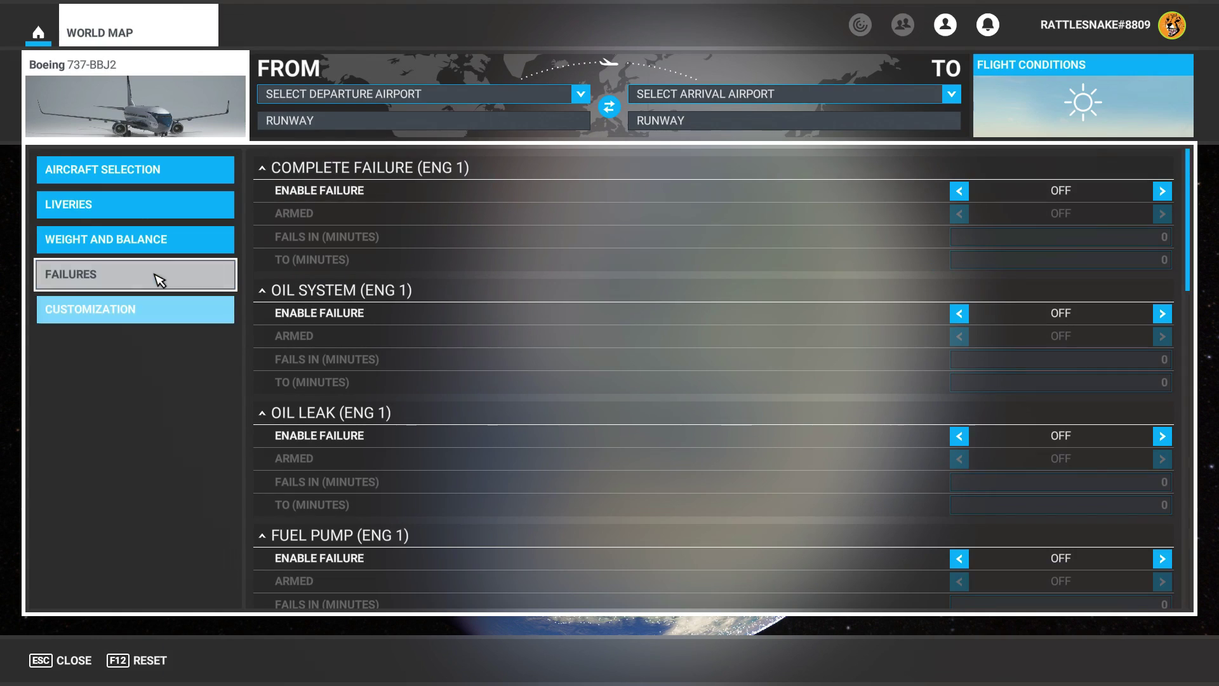
click(165, 254)
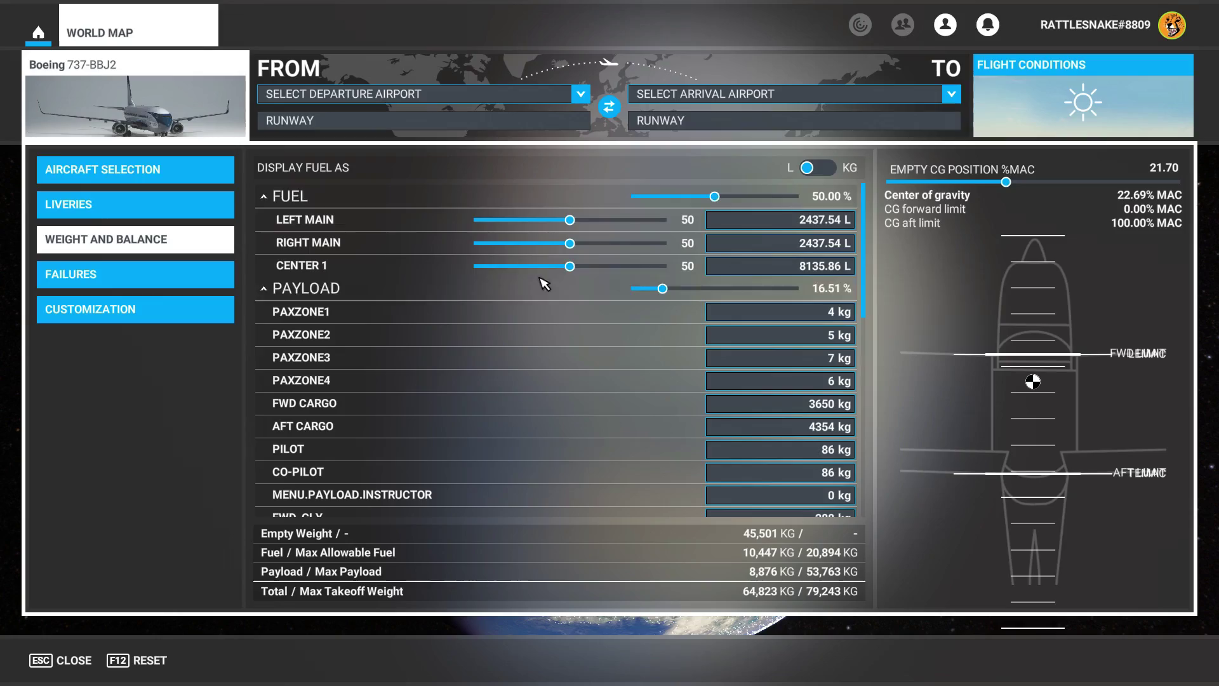
click(86, 206)
click(157, 181)
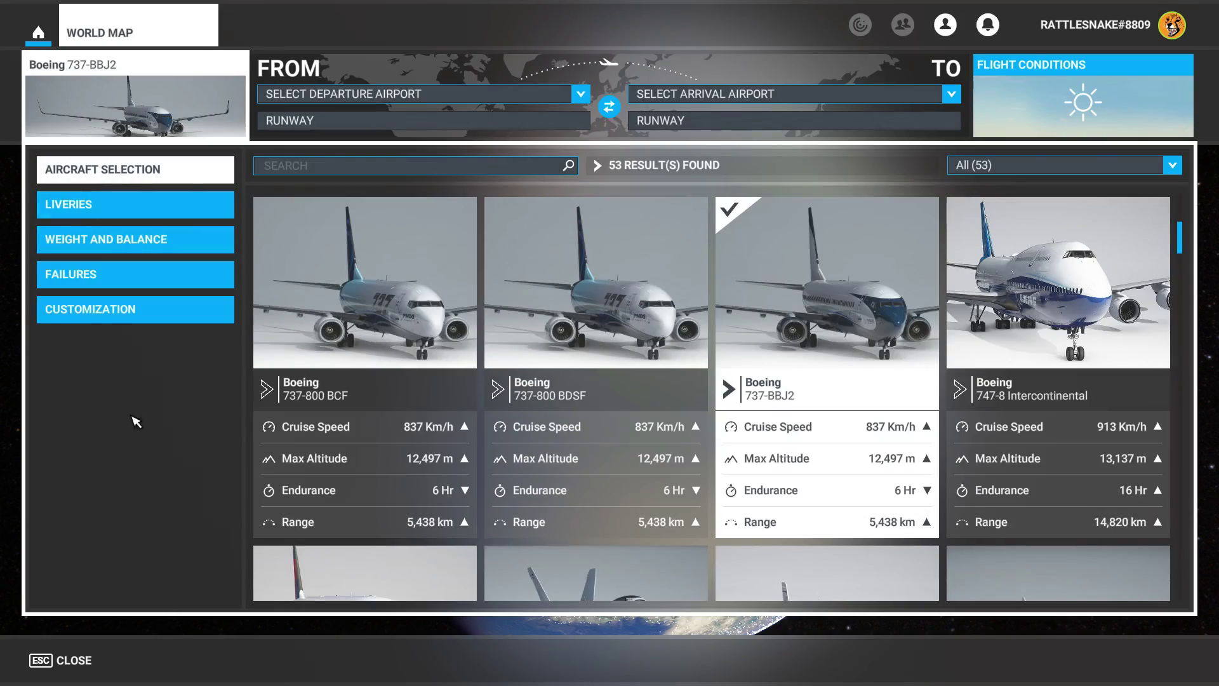
click(63, 660)
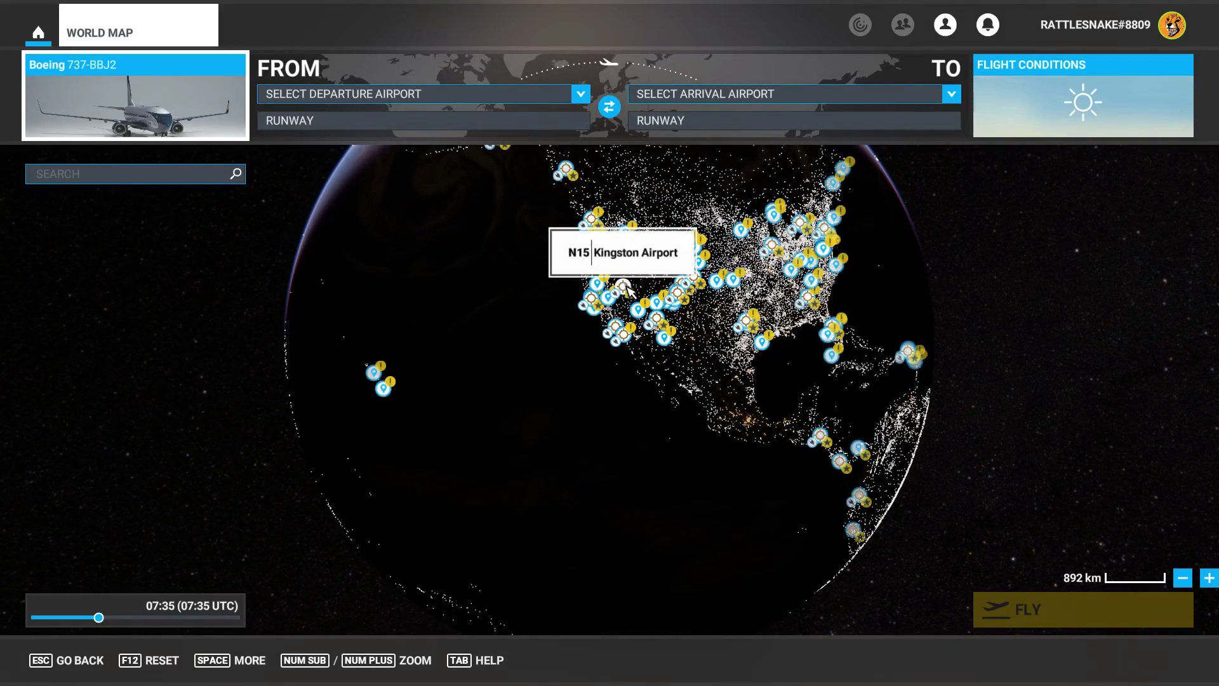
- Set the Gate A 9 parking spot at Renton Mun (KRNT), beside the runway, as the departure point
scroll(635, 311, up, 6)
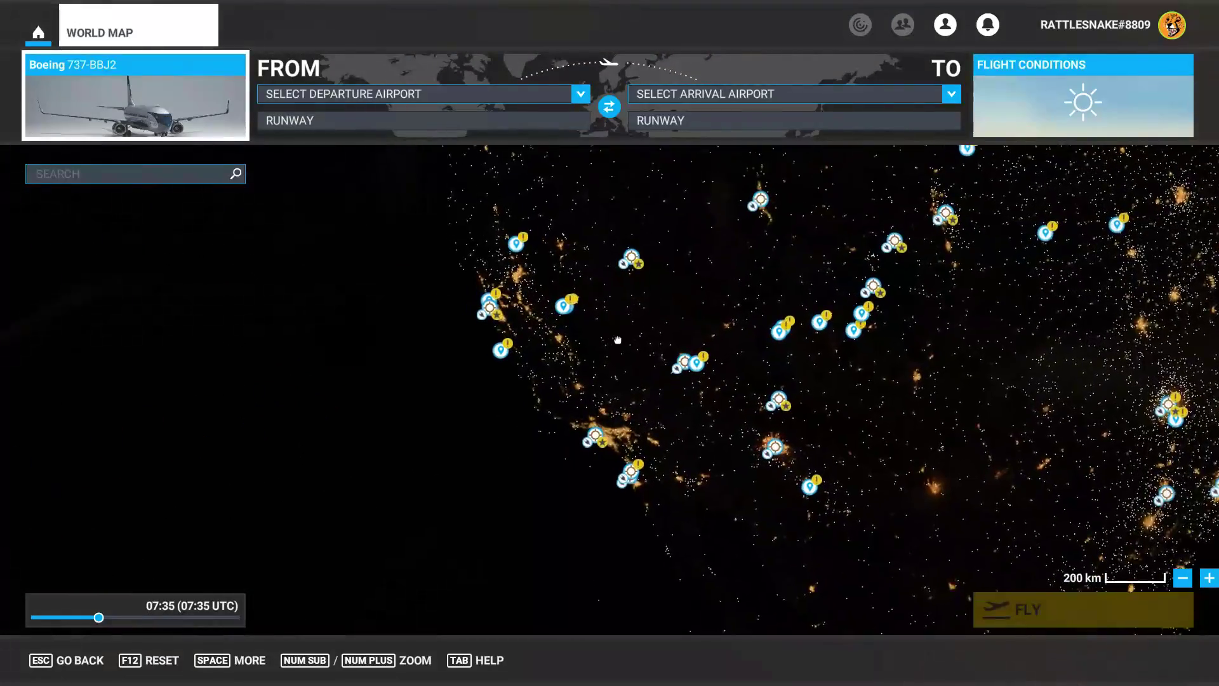
drag(536, 209, 559, 397)
scroll(559, 397, up, 5)
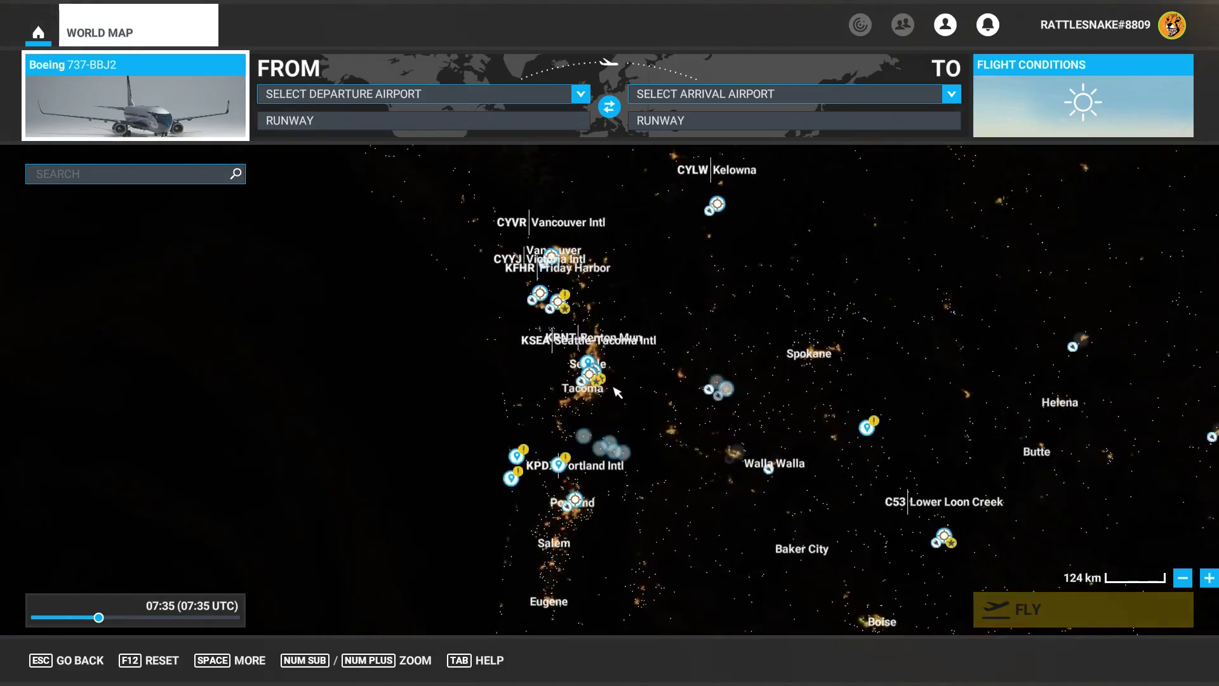
scroll(559, 397, up, 4)
drag(711, 413, 657, 333)
scroll(719, 443, up, 2)
scroll(678, 372, up, 8)
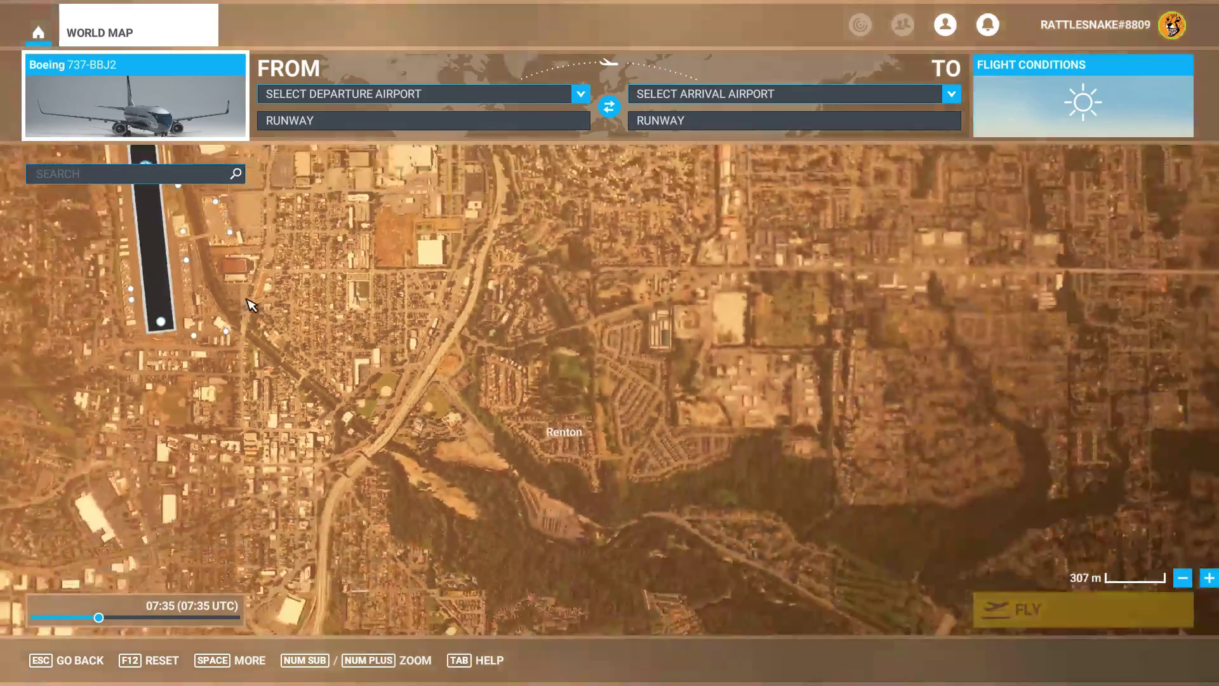
drag(249, 305, 531, 552)
drag(431, 471, 498, 379)
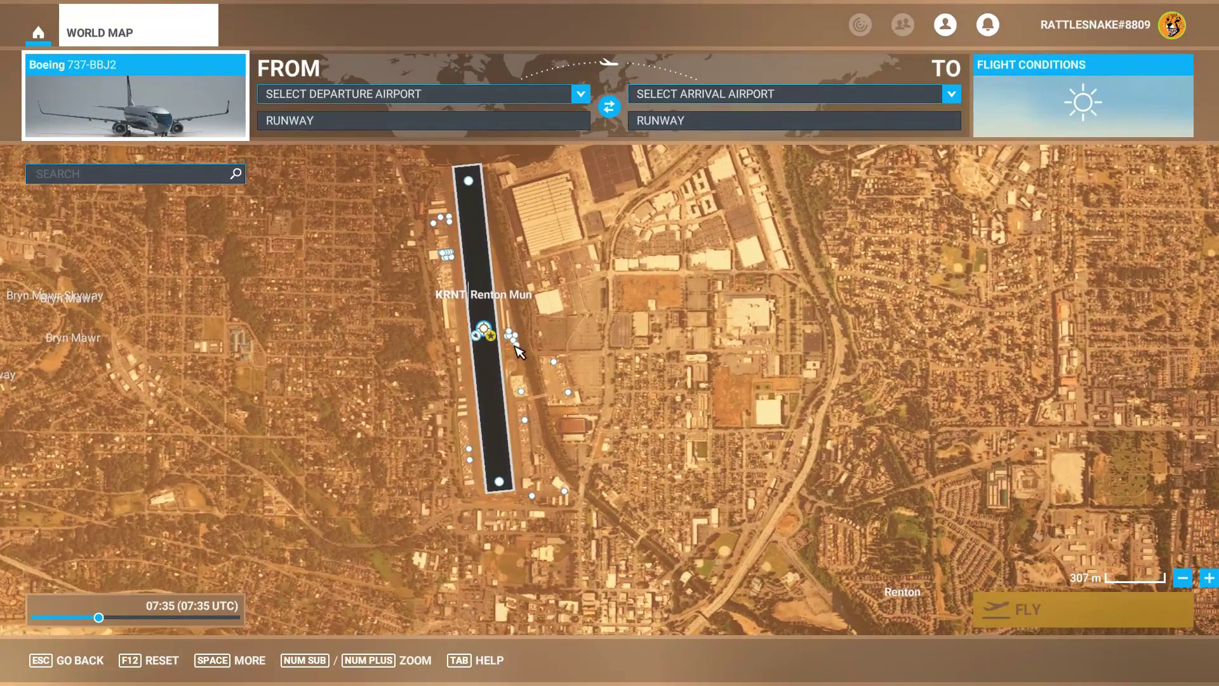
scroll(493, 347, up, 3)
scroll(493, 347, down, 2)
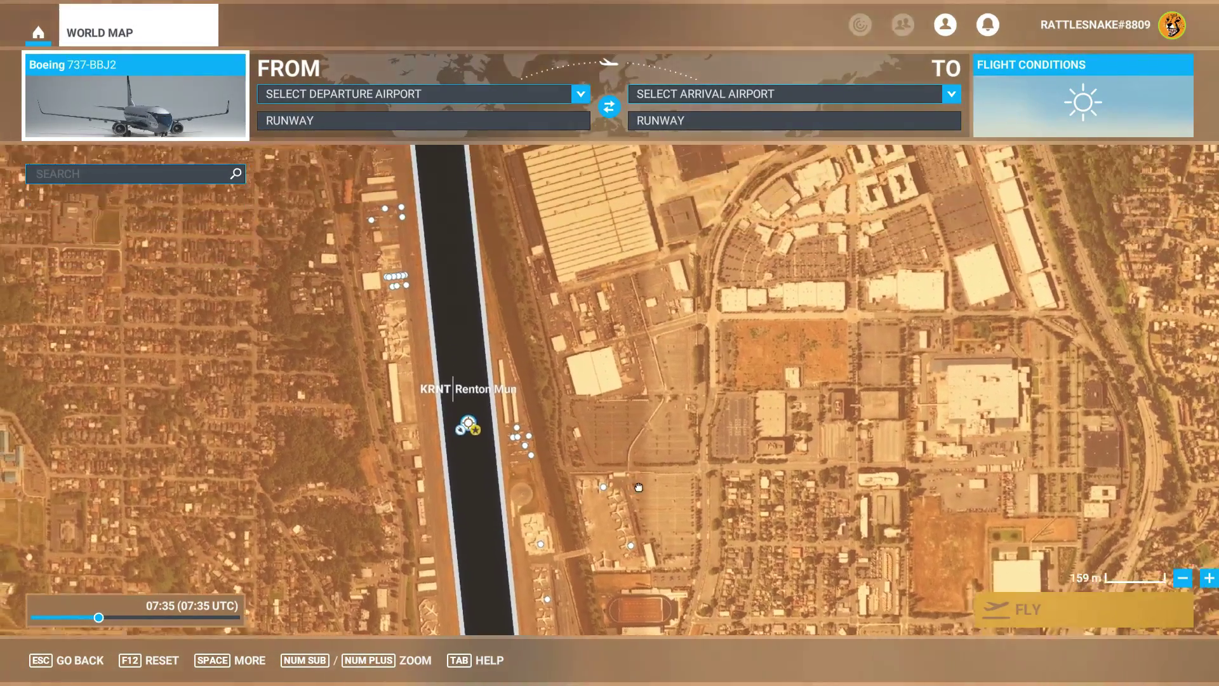
scroll(522, 432, up, 3)
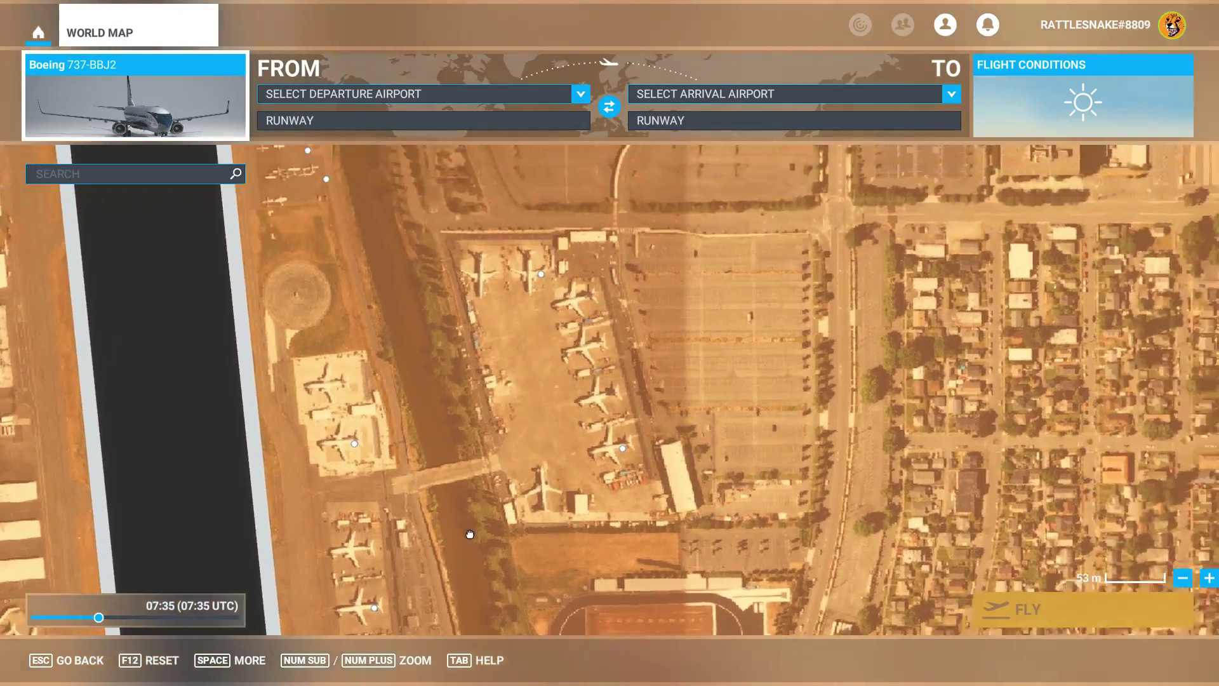
mouse_move(379, 452)
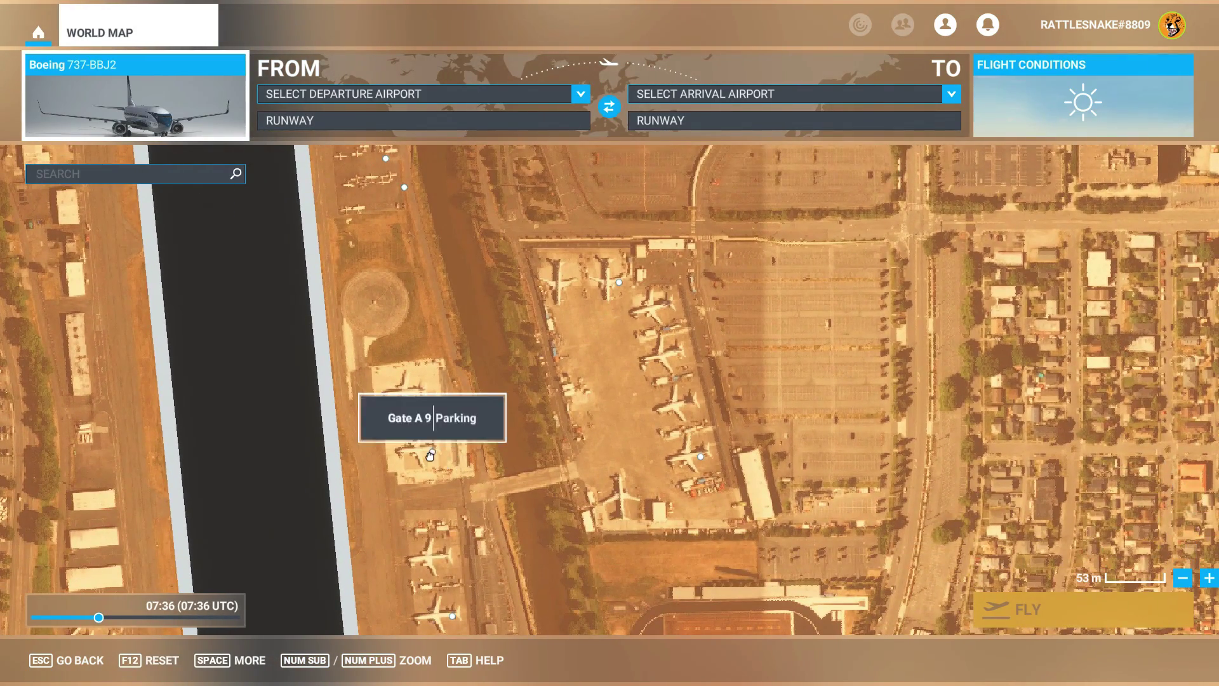
click(432, 452)
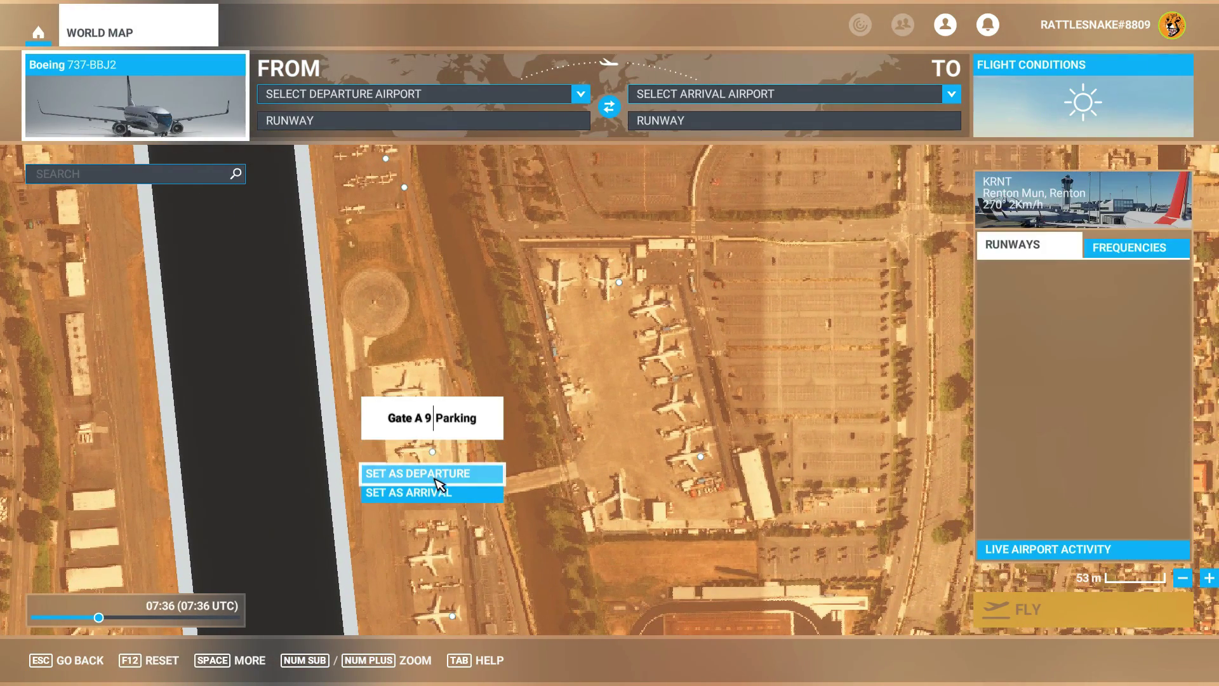
click(438, 476)
- Switch the flight conditions to real time and live weather, and return to the map
click(1086, 131)
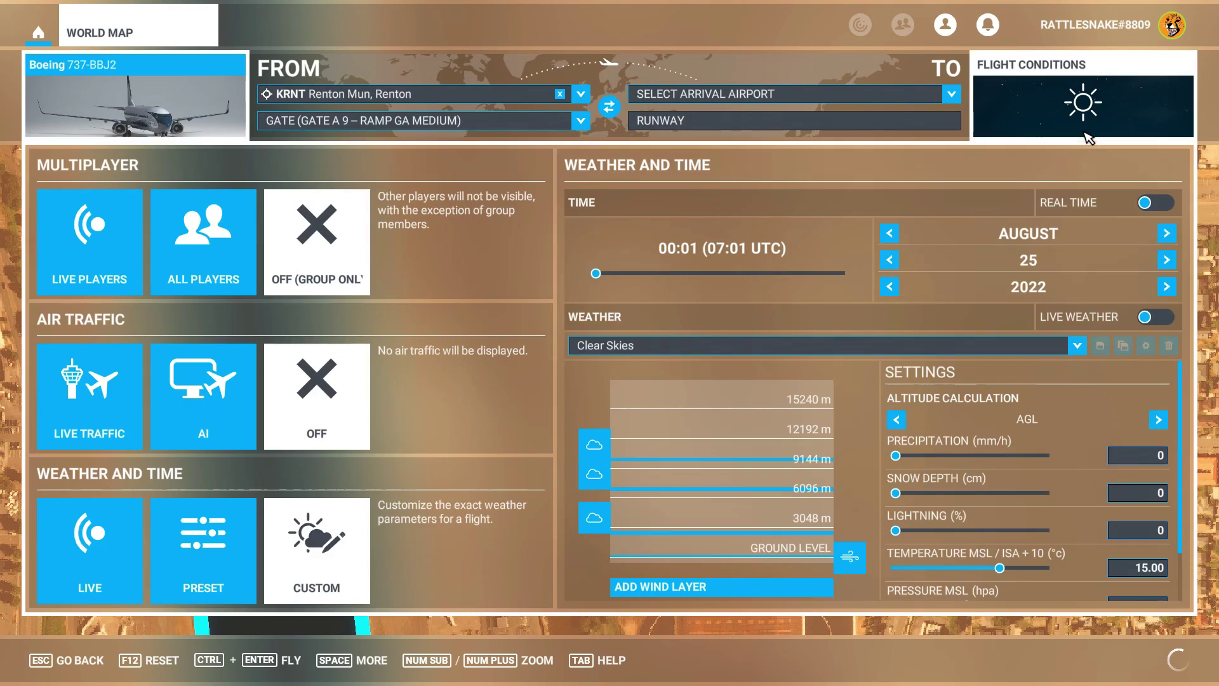
click(1151, 202)
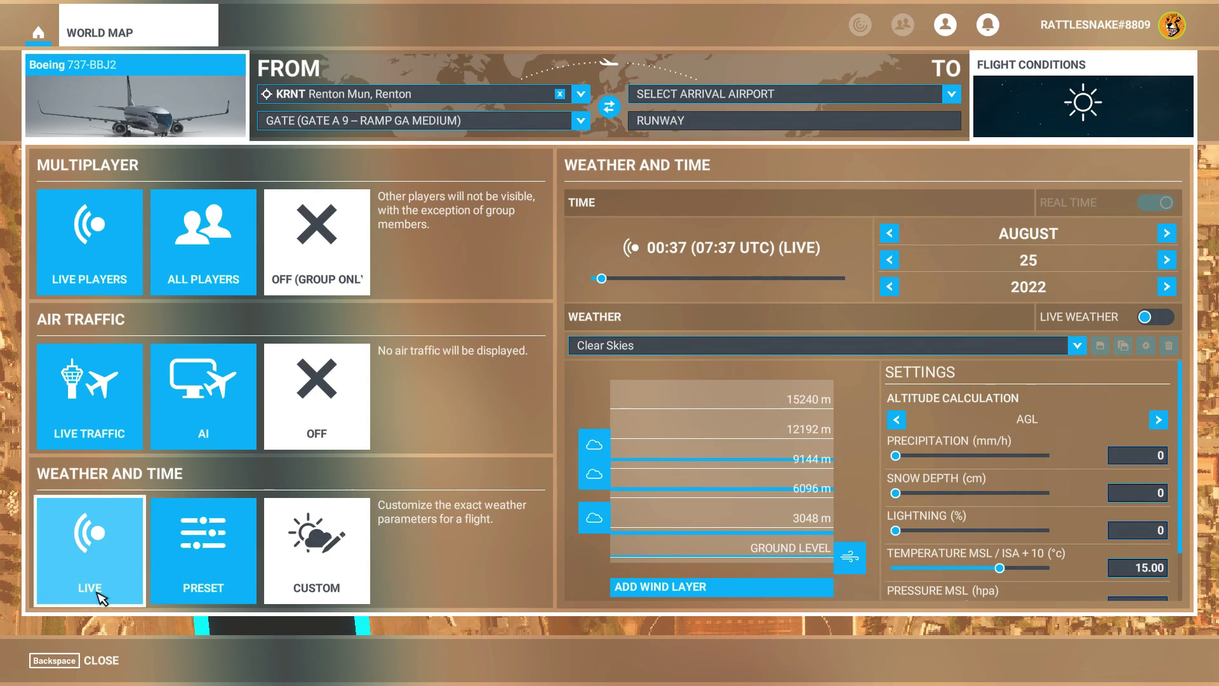
click(89, 550)
key(BackSpace)
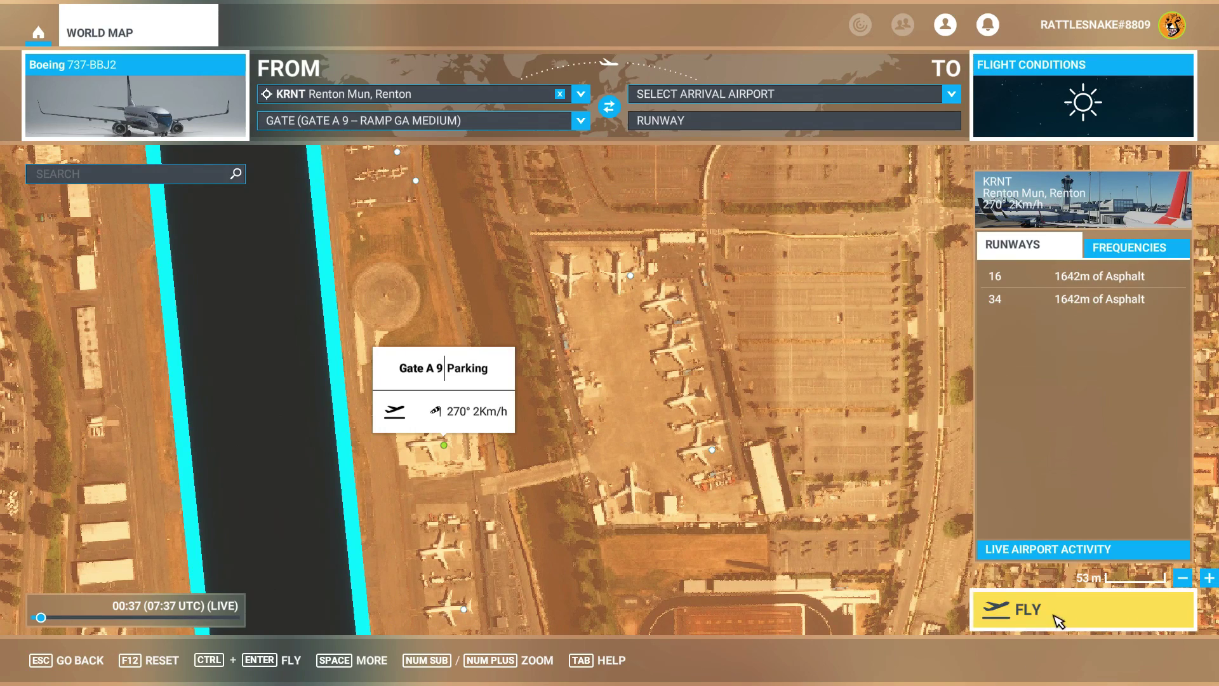